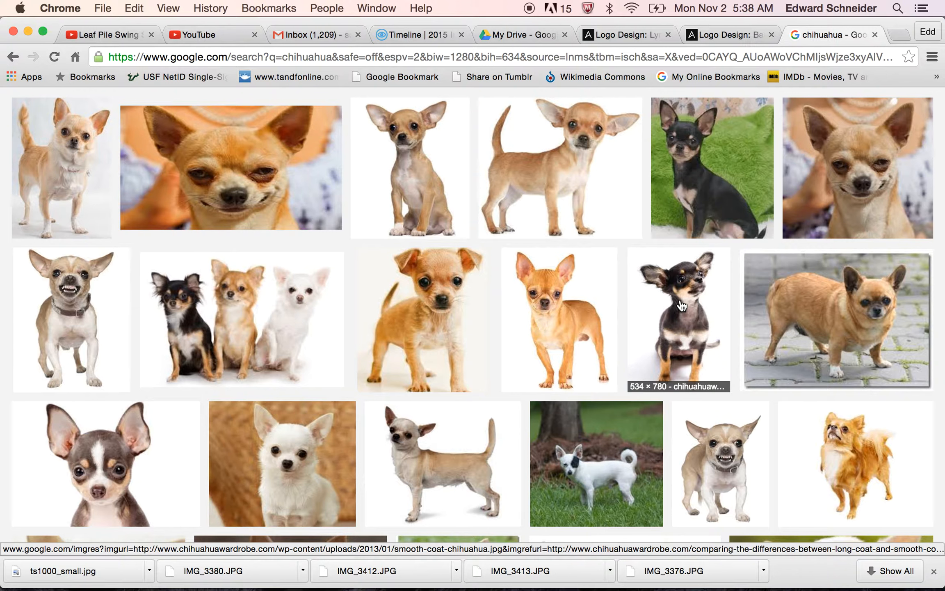
# Open the full-size picture of the standing tan chihuahua with its tail raised and copy the image
pyautogui.click(568, 156)
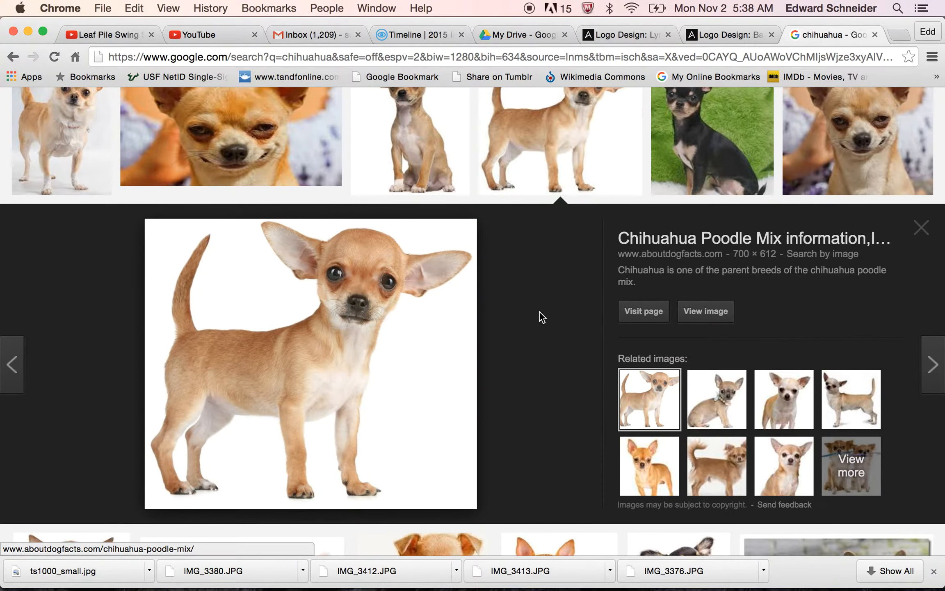
pyautogui.click(716, 316)
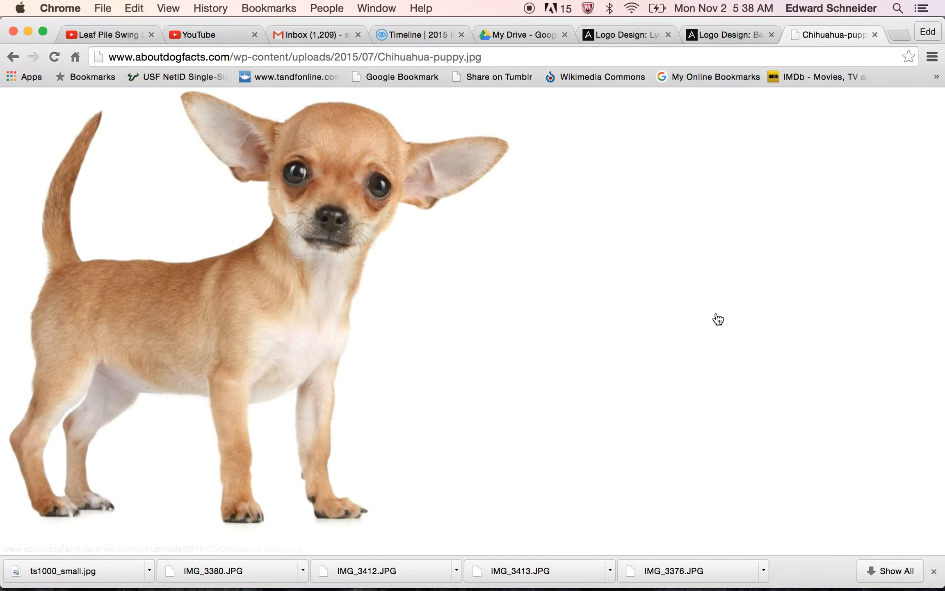
pyautogui.rightClick(242, 285)
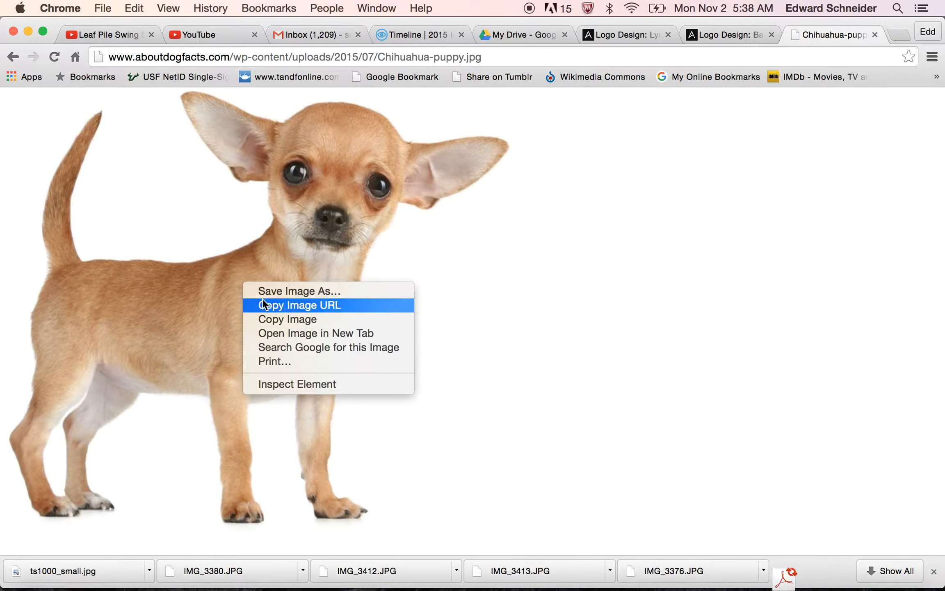
pyautogui.click(263, 323)
# Switch to Photoshop and create a new document sized to the copied image
pyautogui.press('super+Tab')
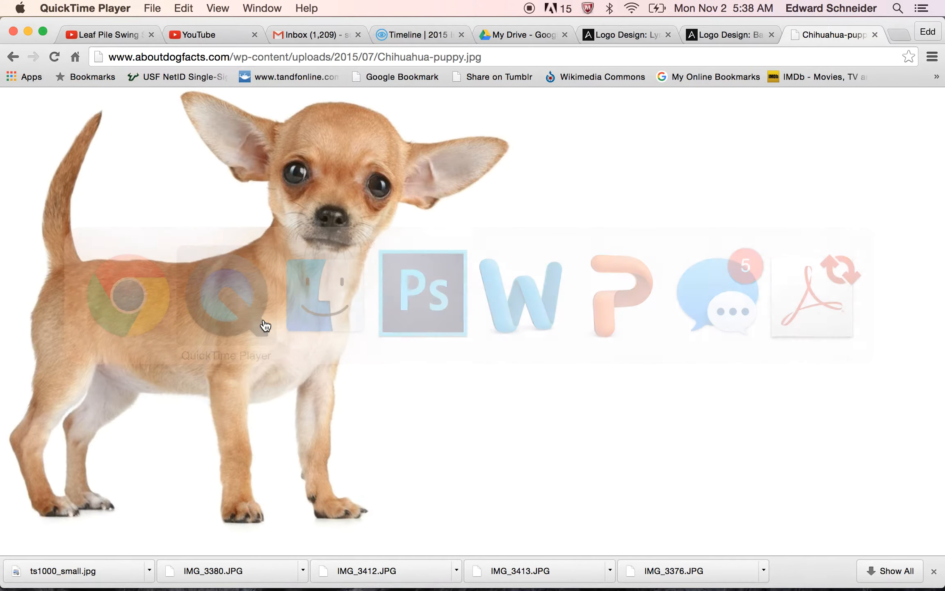
pyautogui.press('super+Tab')
pyautogui.press('super+Tab')
pyautogui.press('super+Tab')
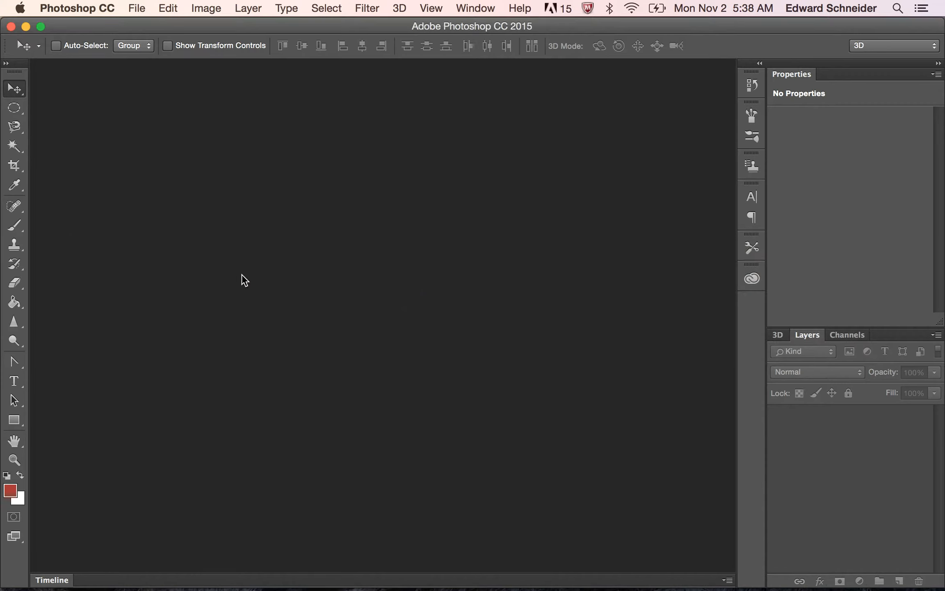
pyautogui.click(142, 8)
pyautogui.click(148, 25)
pyautogui.click(619, 157)
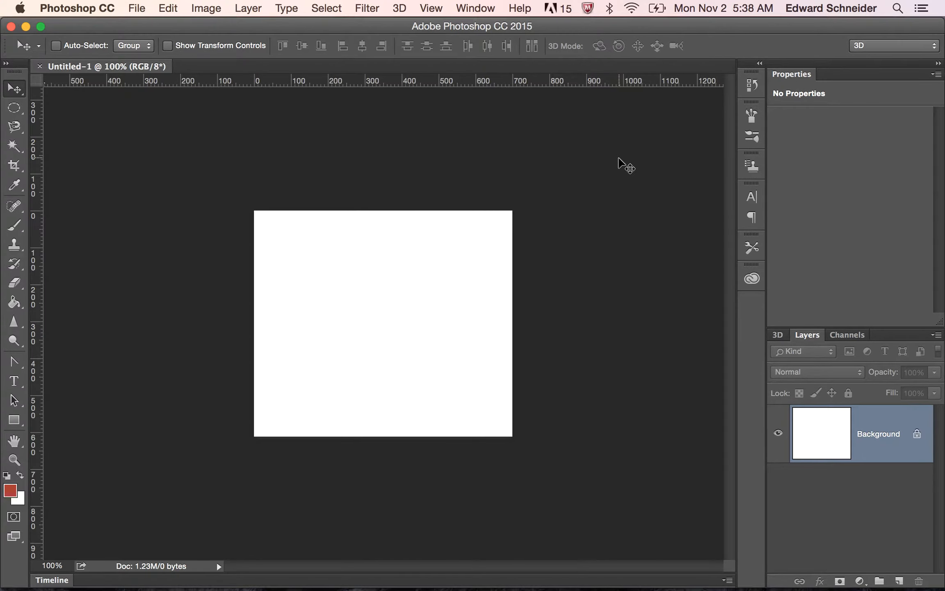
# Paste the copied chihuahua image, then flatten the document and convert it to grayscale mode
pyautogui.press('super+v')
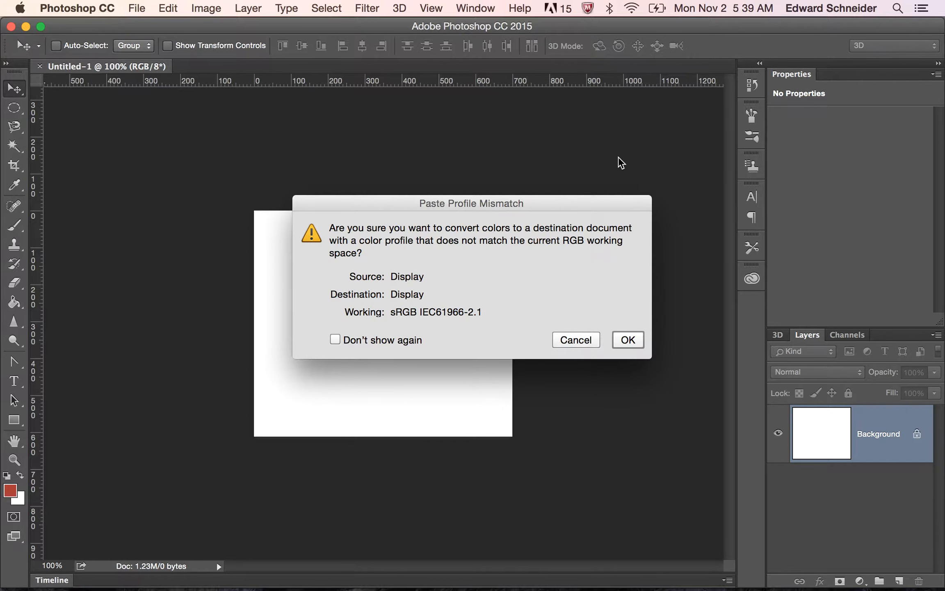
pyautogui.click(627, 342)
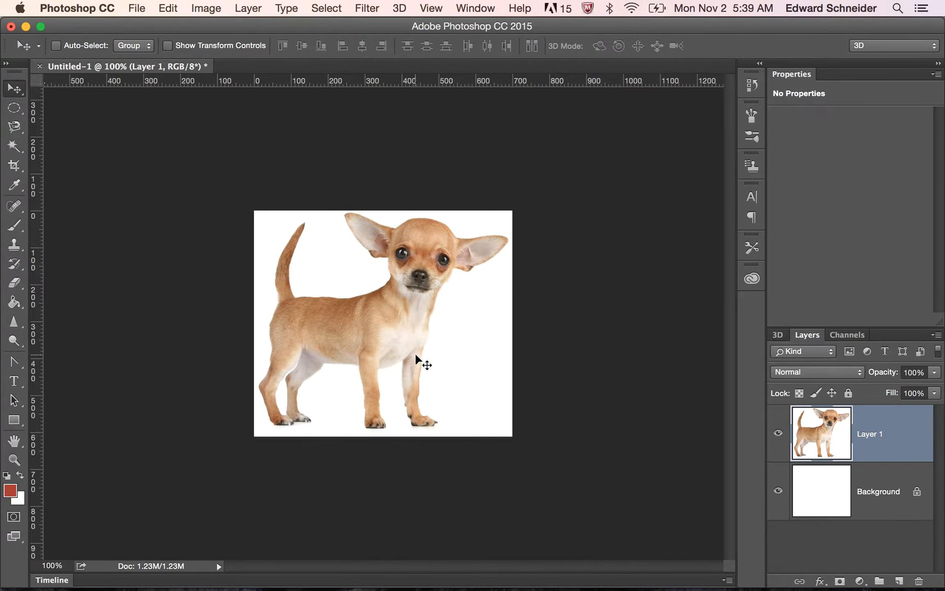
pyautogui.click(206, 8)
pyautogui.moveTo(205, 49)
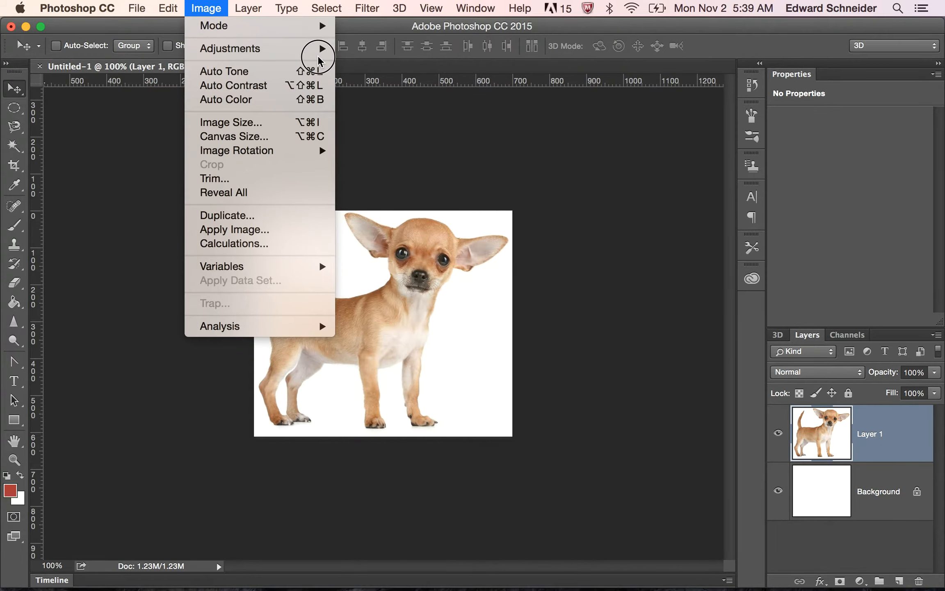
pyautogui.moveTo(302, 29)
pyautogui.click(393, 44)
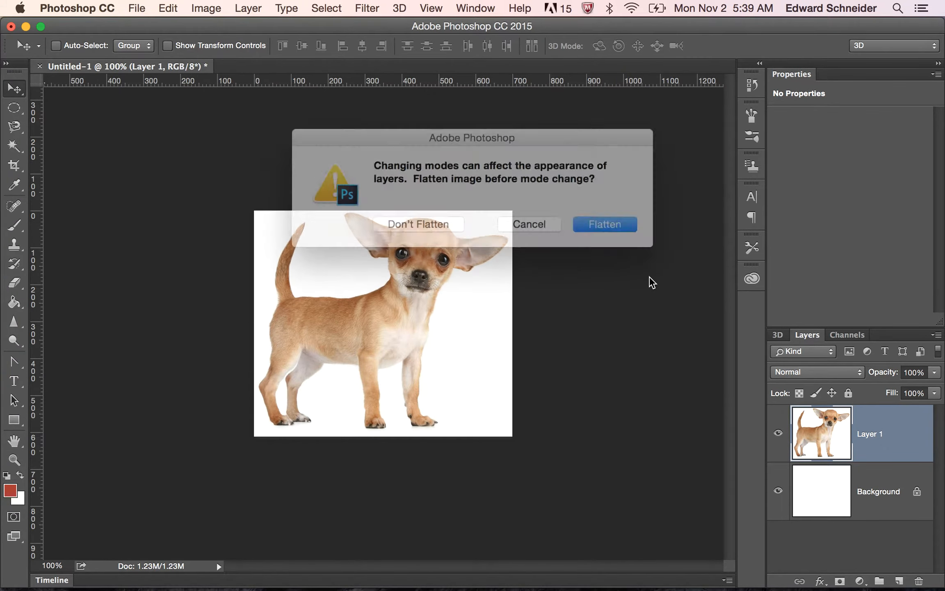
pyautogui.click(613, 226)
pyautogui.click(575, 255)
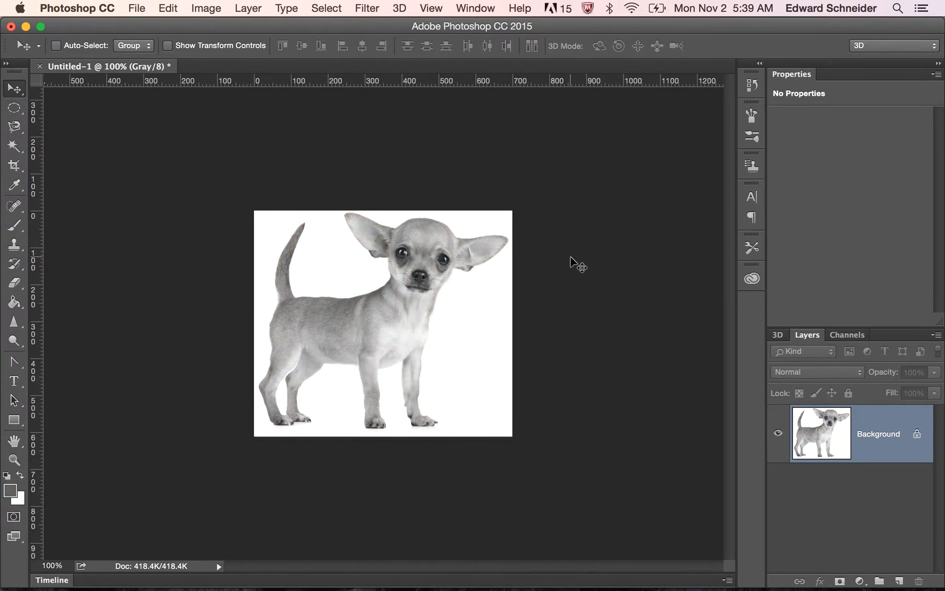
# Revert the document in its history to the New state, undoing the grayscale conversion and the paste
pyautogui.click(109, 8)
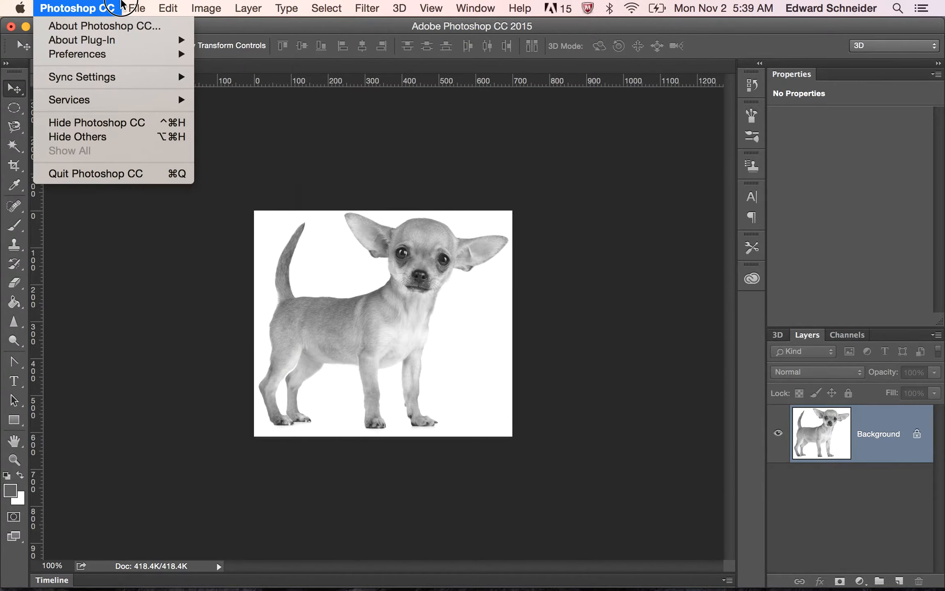
pyautogui.click(636, 112)
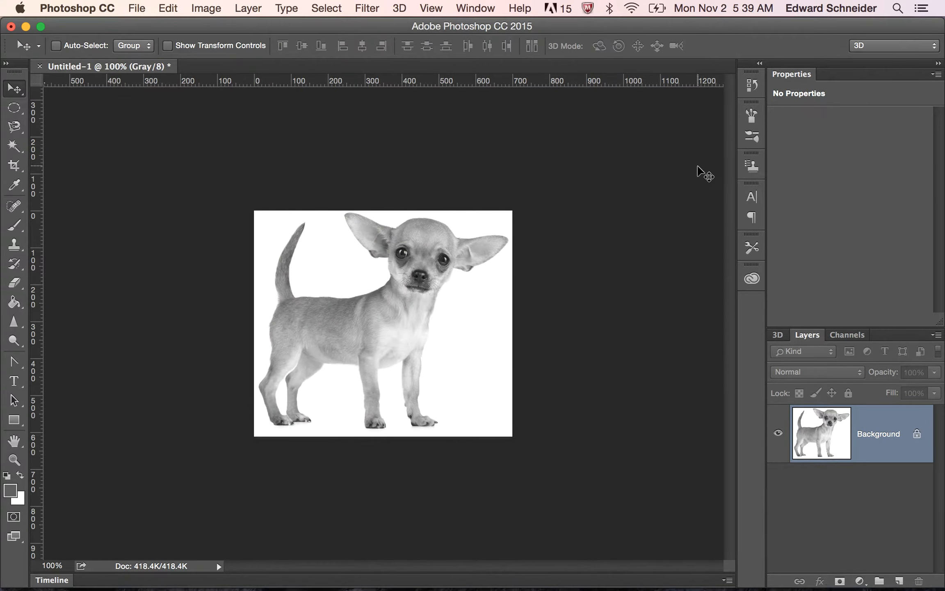
pyautogui.click(752, 85)
pyautogui.click(693, 100)
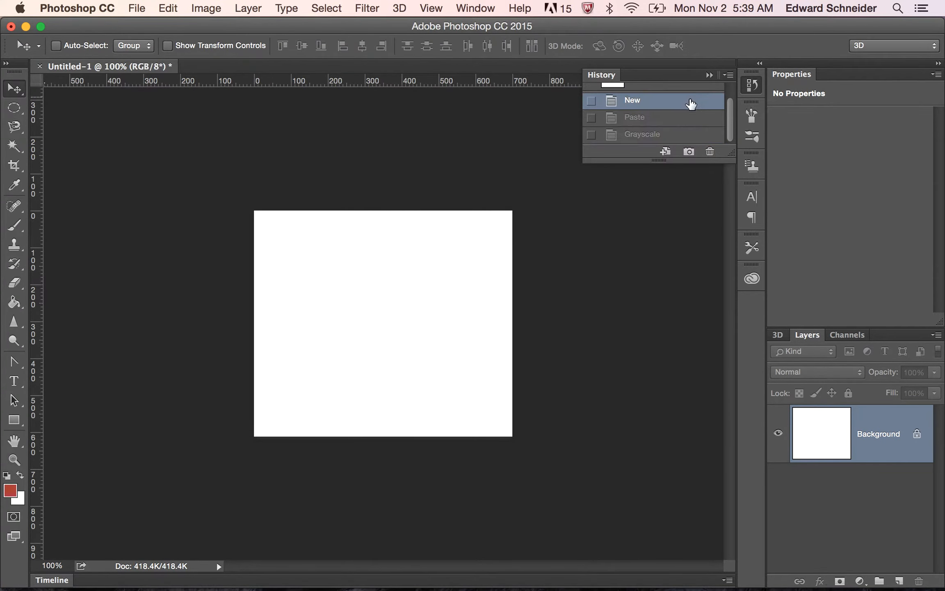
# Paste the copied chihuahua into the blank RGB document and delete the Background layer
pyautogui.press('super+v')
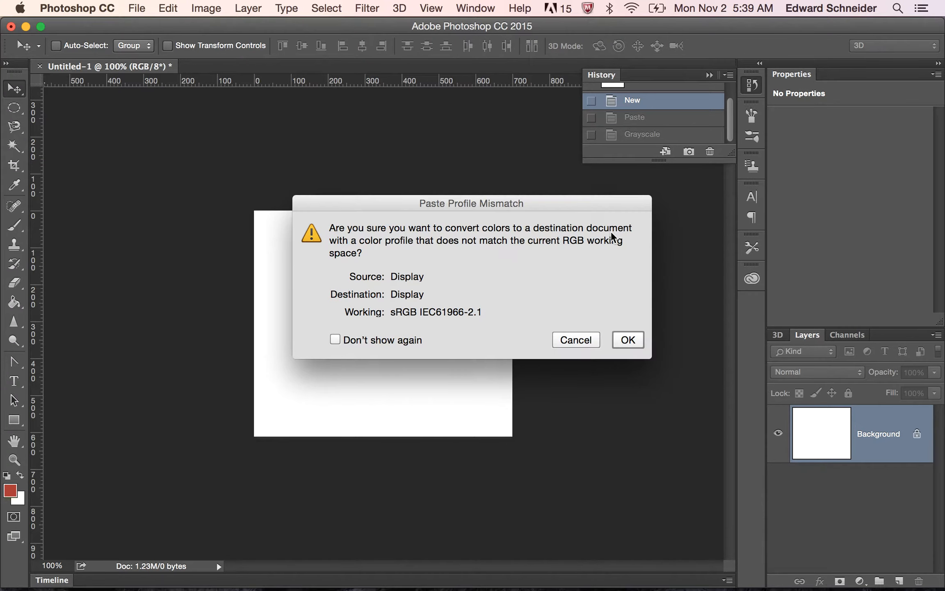
pyautogui.click(633, 340)
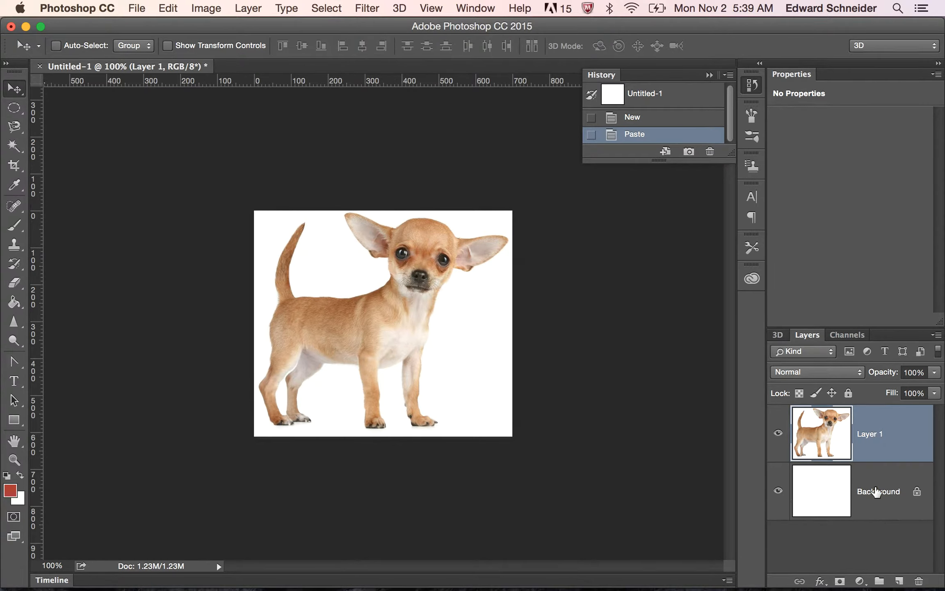
pyautogui.moveTo(876, 491); pyautogui.dragTo(920, 580)
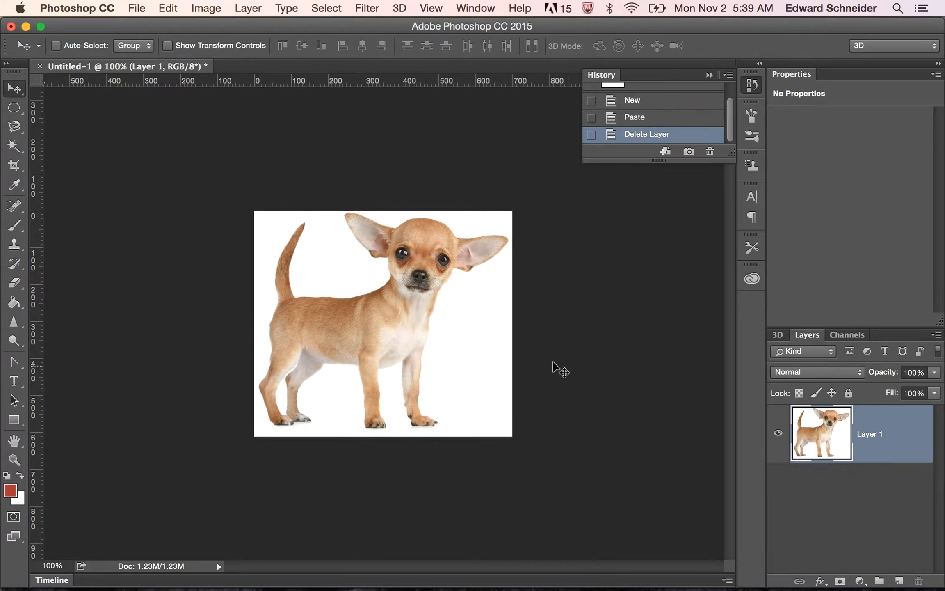
# Select the white area around the dog on Layer 1 with the Magic Wand
pyautogui.click(12, 147)
pyautogui.click(78, 156)
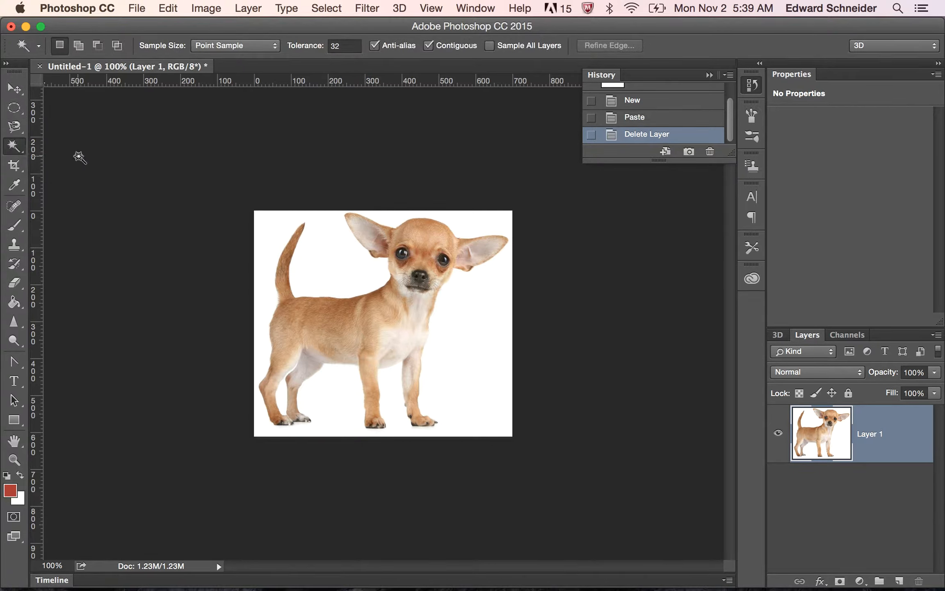
pyautogui.click(332, 258)
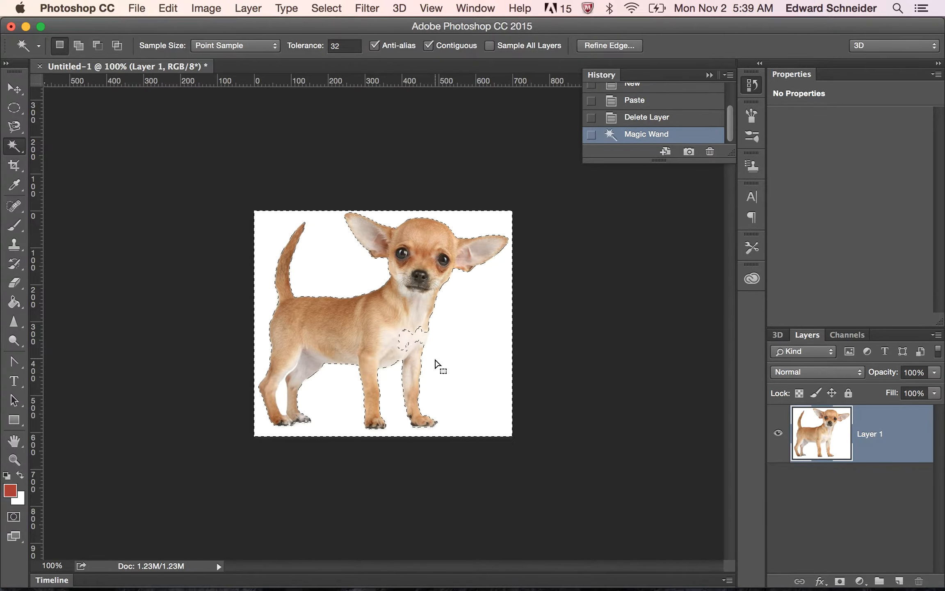
# Subtract the wrongly selected patch on the dog's chest from the selection with the Lasso tool
pyautogui.press('super+equal')
pyautogui.press('super+equal')
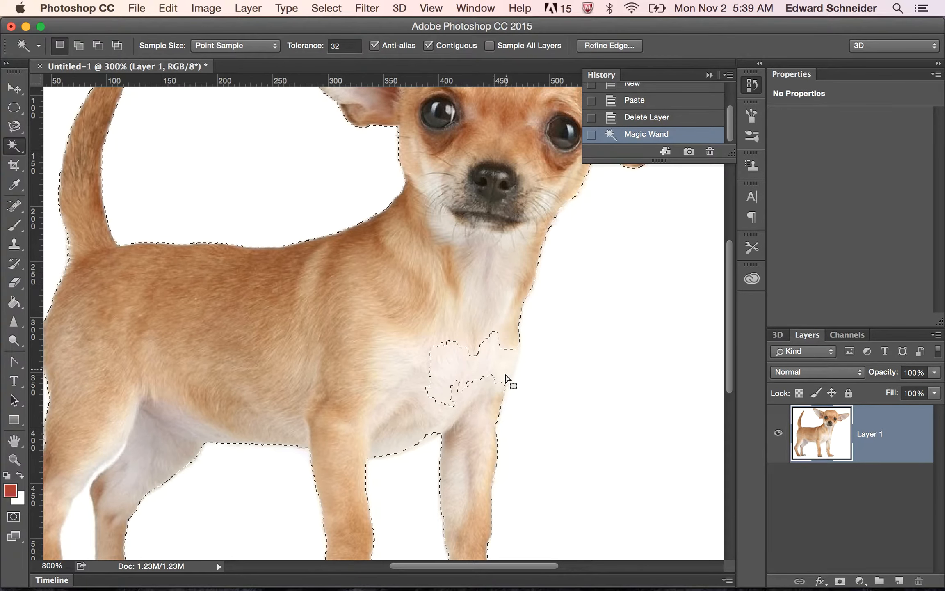
pyautogui.click(17, 111)
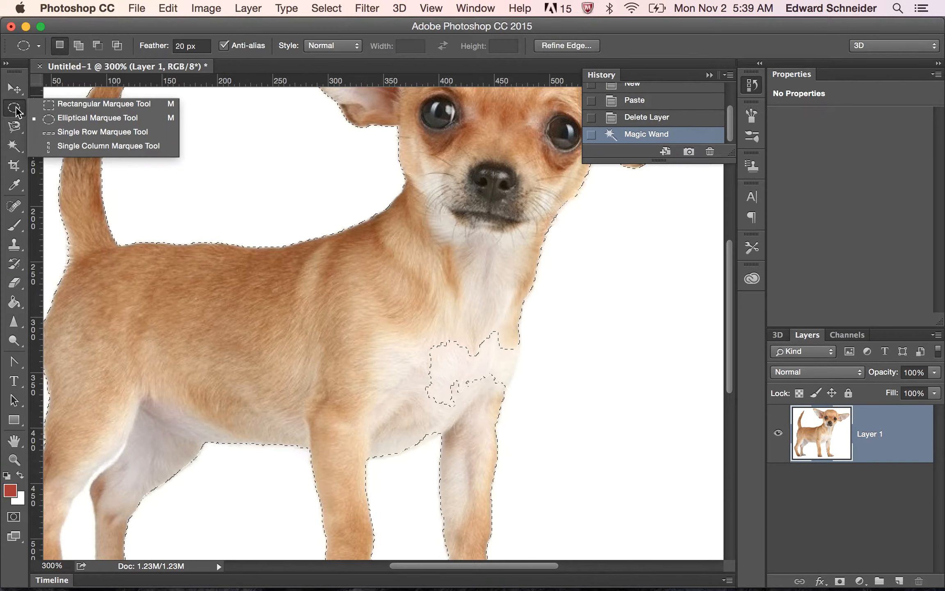
pyautogui.click(17, 111)
pyautogui.click(14, 127)
pyautogui.click(15, 127)
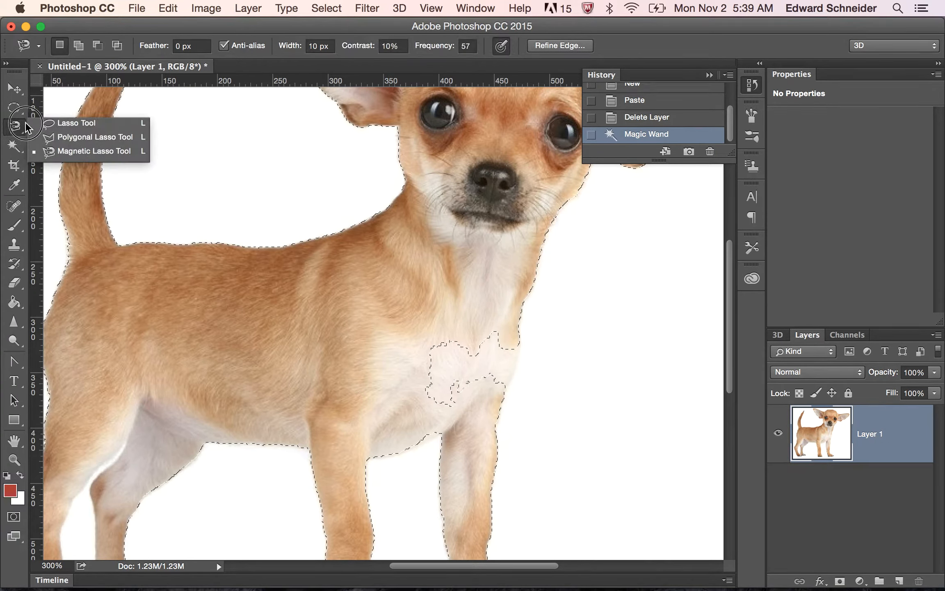
pyautogui.click(48, 127)
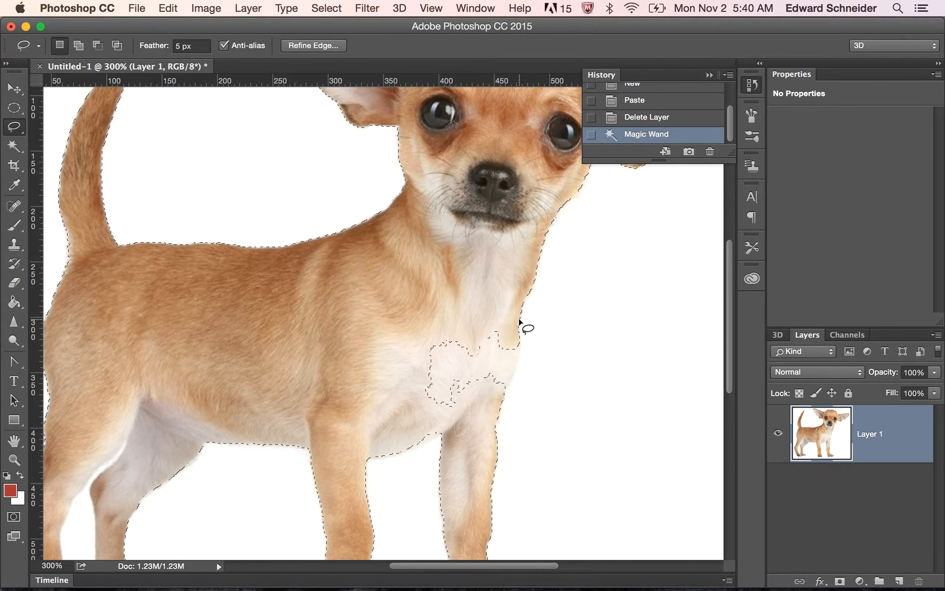
pyautogui.press('alt')
pyautogui.moveTo(517, 329)
pyautogui.mouseDown()
pyautogui.moveTo(502, 394)
pyautogui.moveTo(465, 415)
pyautogui.moveTo(398, 416)
pyautogui.moveTo(387, 311)
pyautogui.moveTo(437, 279)
pyautogui.mouseUp()
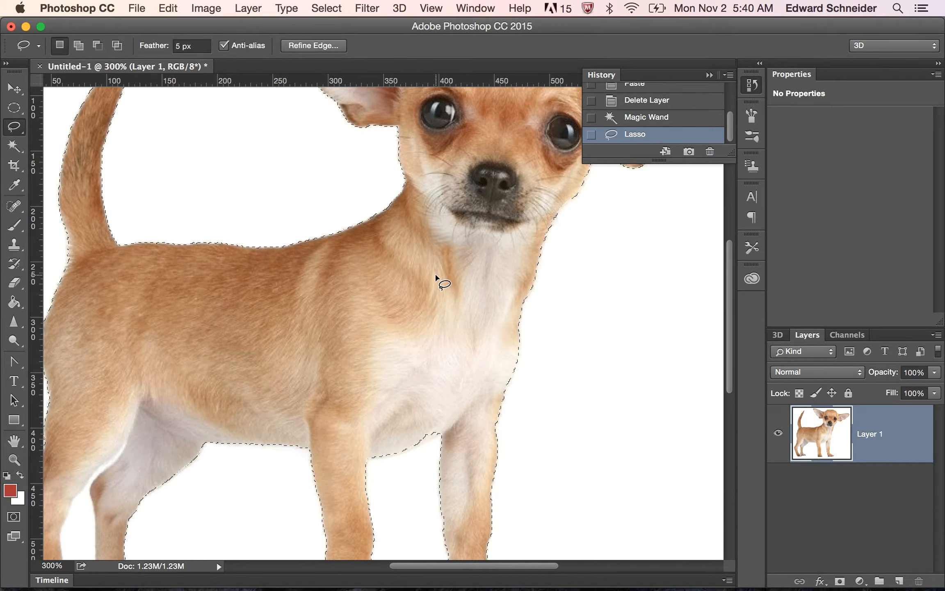
# Delete the selected white background around the dog and clear the selection
pyautogui.press('super+h')
pyautogui.press('super+minus')
pyautogui.press('super+minus')
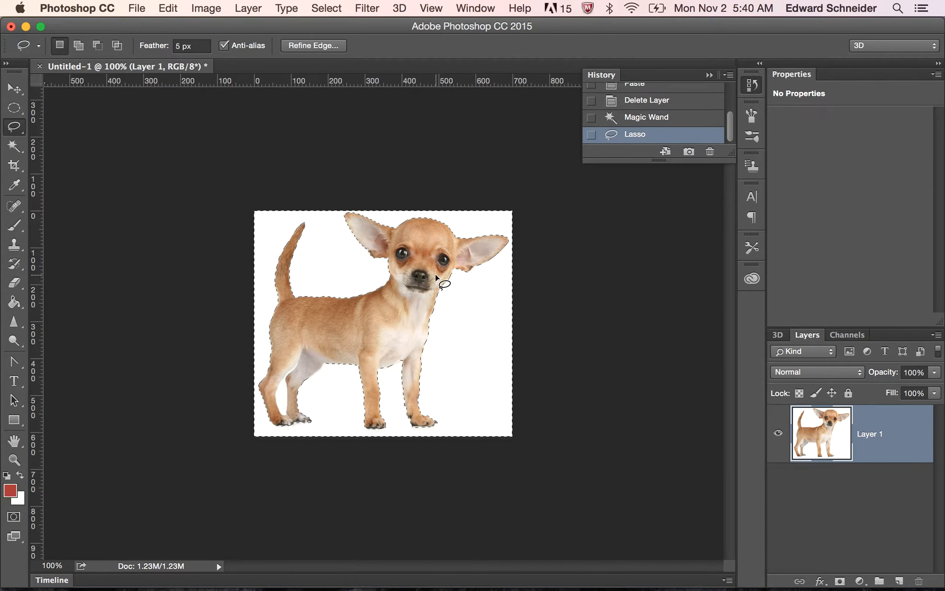
pyautogui.press('Delete')
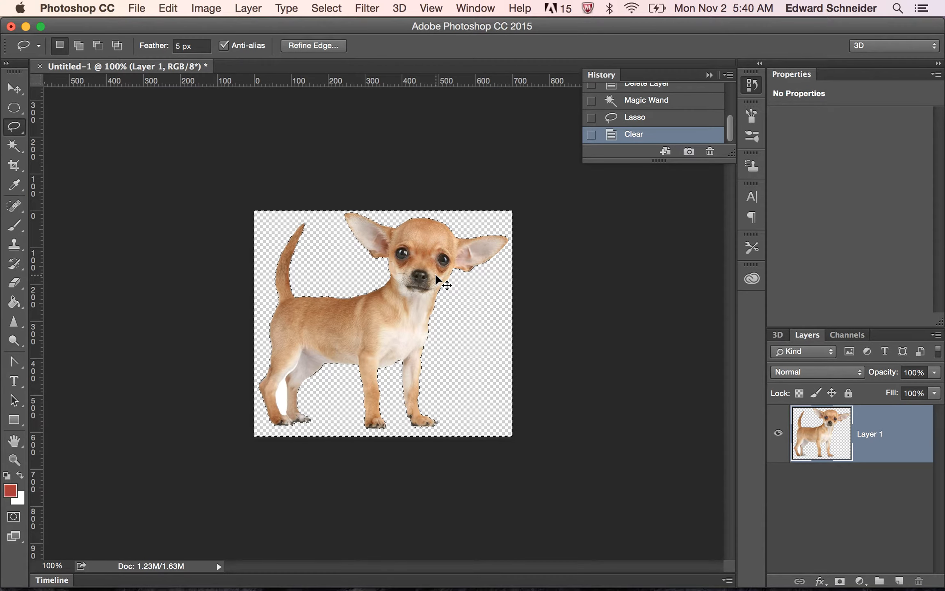
pyautogui.press('super+d')
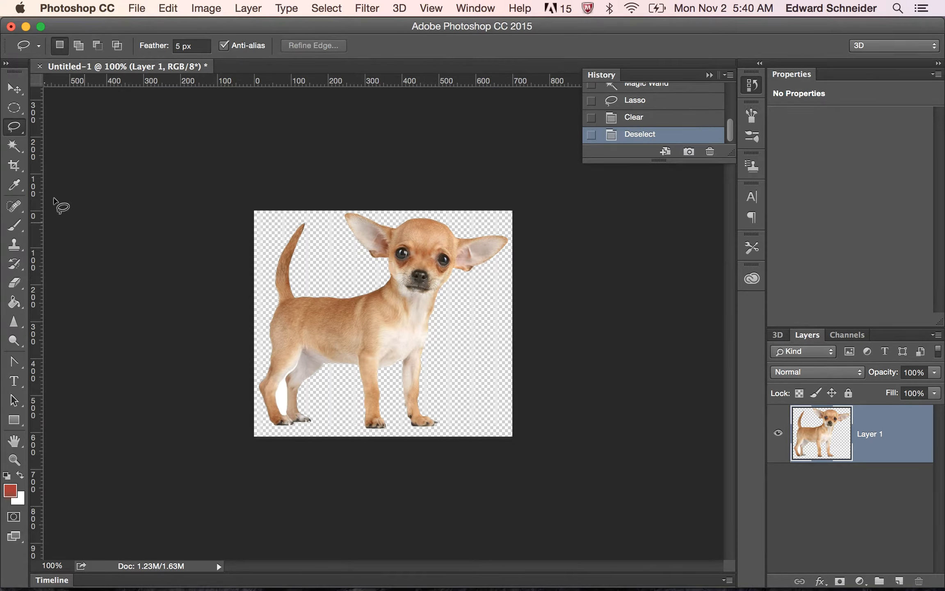
# Select the remaining white area between the dog's hind legs with the Magic Wand, delete it and deselect
pyautogui.click(14, 146)
pyautogui.click(283, 395)
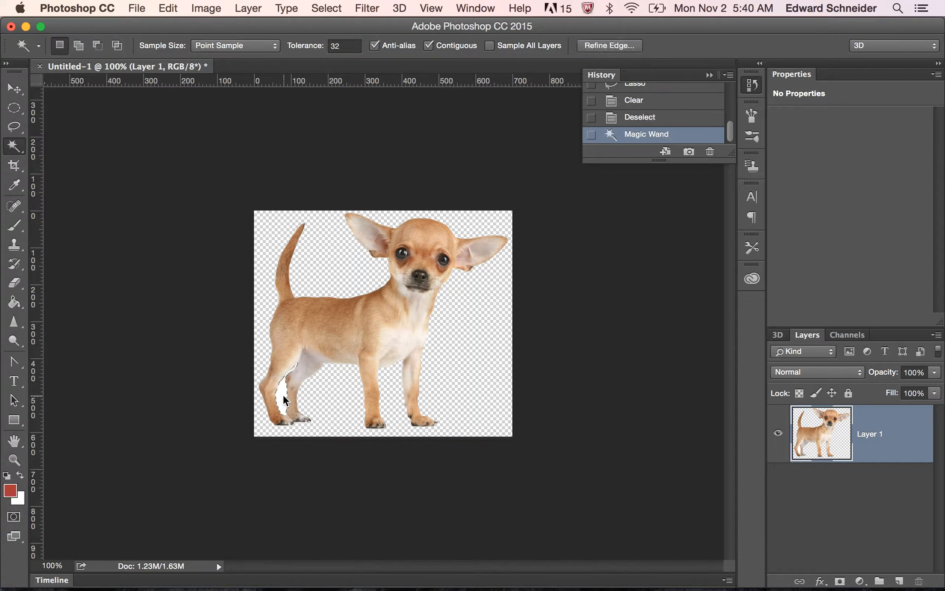
pyautogui.press('Delete')
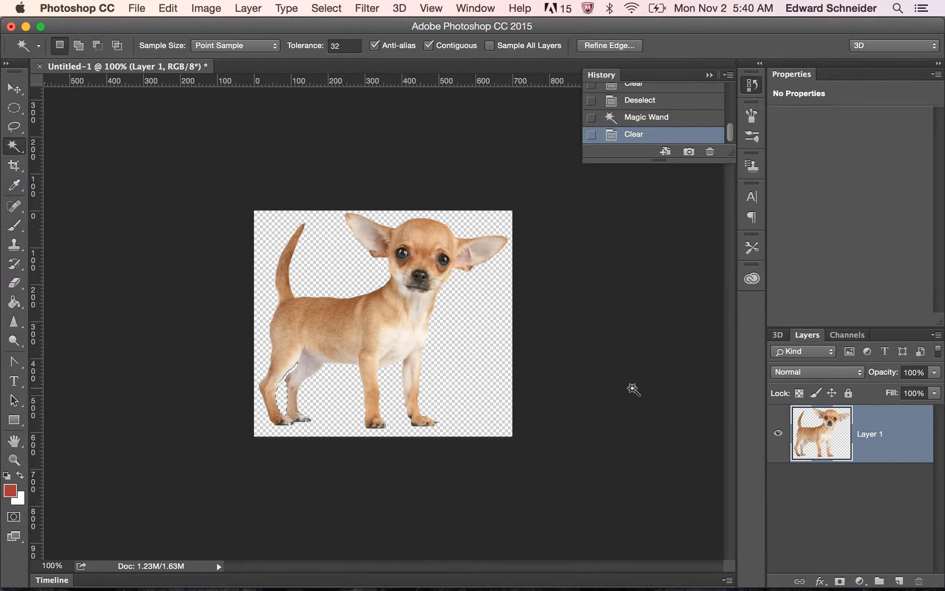
pyautogui.press('super+d')
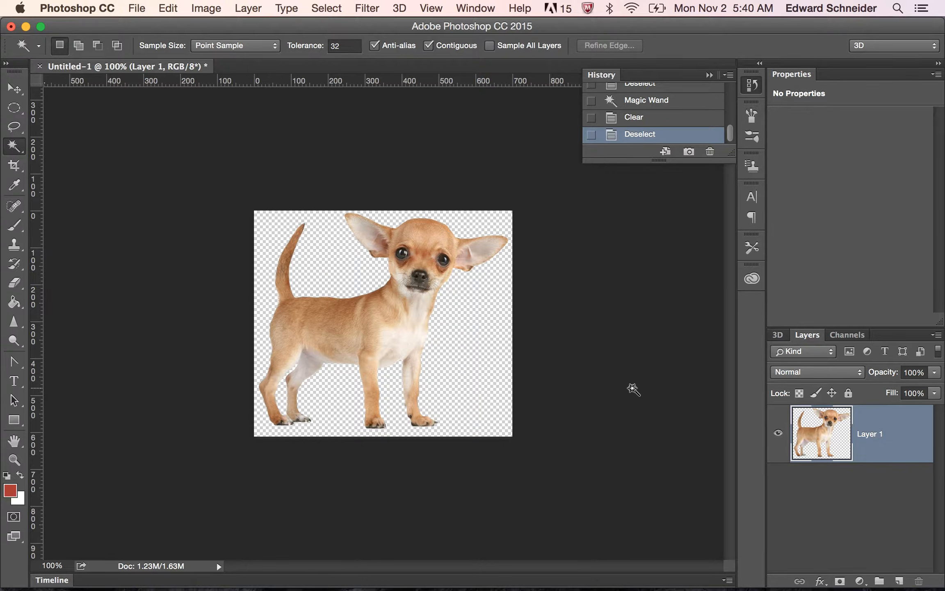
# Select the transparent areas around the dog and between its hind legs, then invert the selection to the dog
pyautogui.click(205, 8)
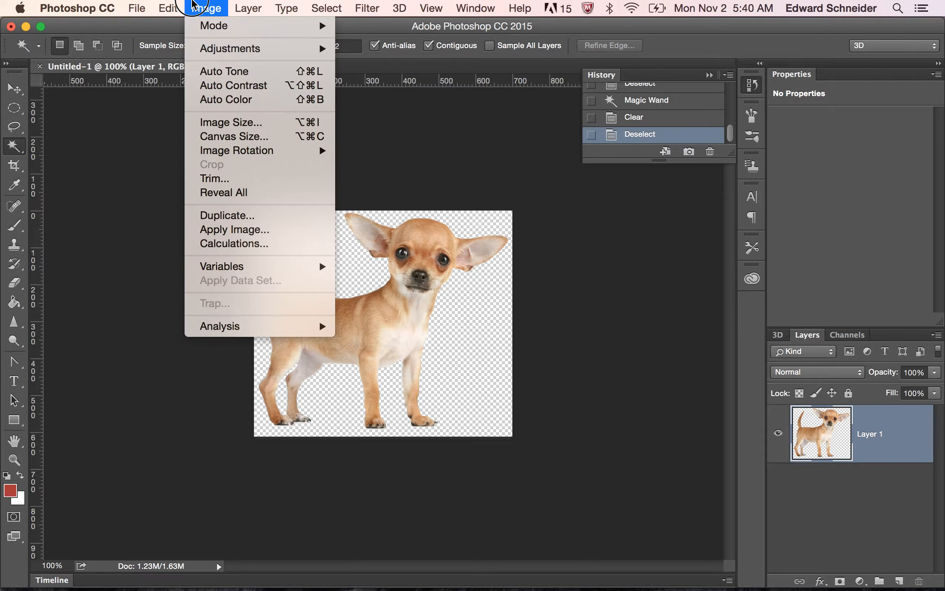
pyautogui.click(203, 8)
pyautogui.click(318, 236)
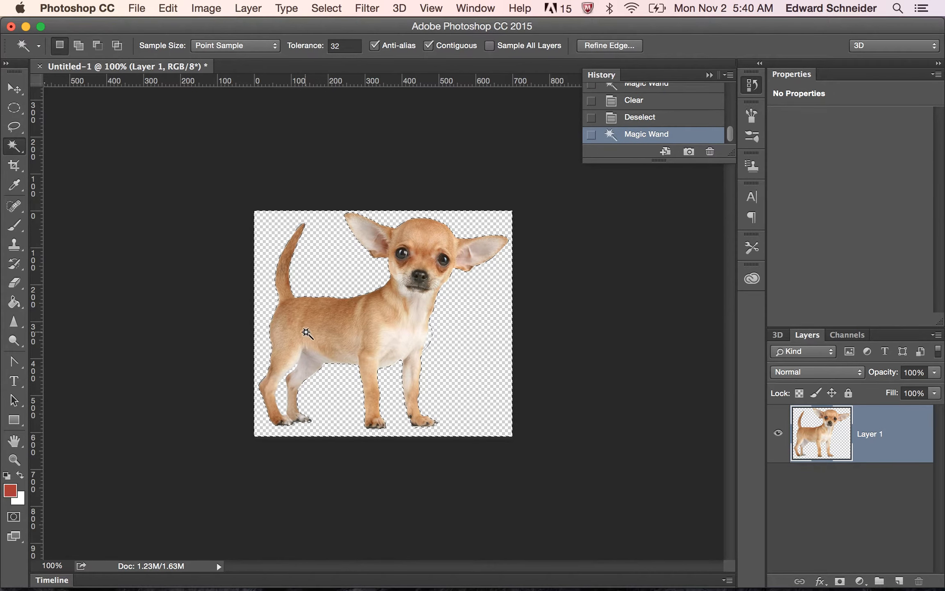
pyautogui.keyDown('shift'); pyautogui.click(282, 387); pyautogui.keyUp('shift')
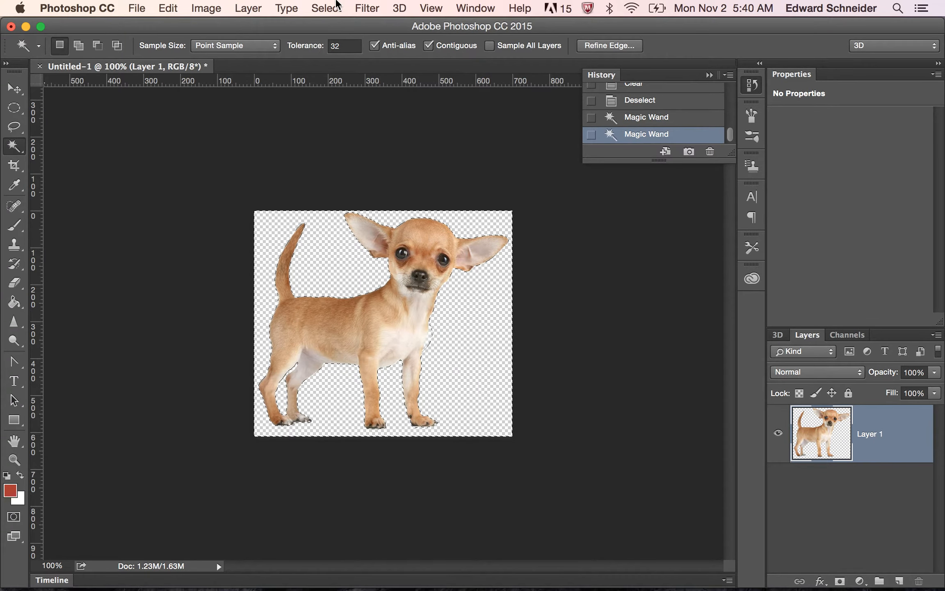
pyautogui.click(338, 4)
pyautogui.click(339, 67)
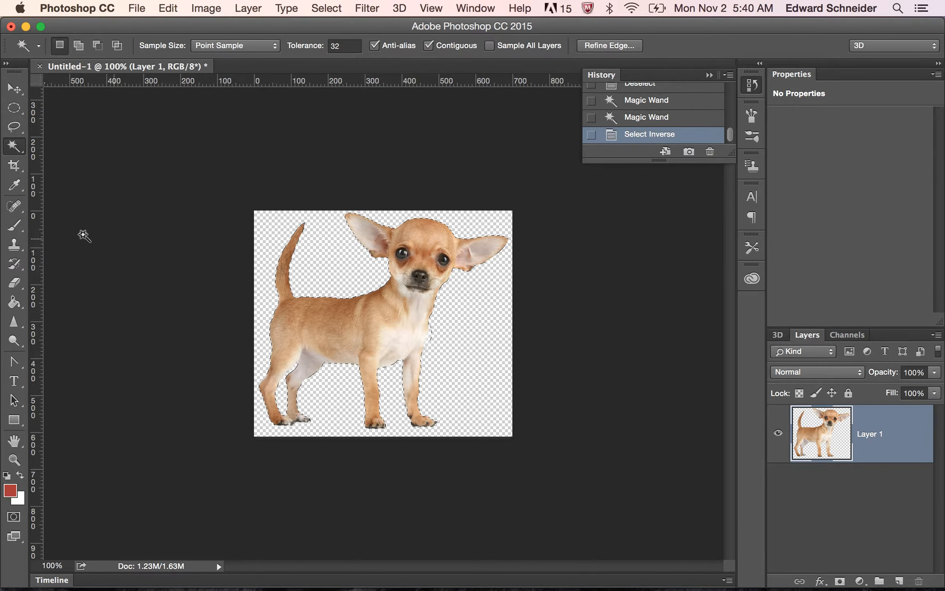
# Set up the Brush tool with the hard round 39 px tip and reset the colours to black and white
pyautogui.click(14, 226)
pyautogui.click(7, 476)
pyautogui.click(76, 46)
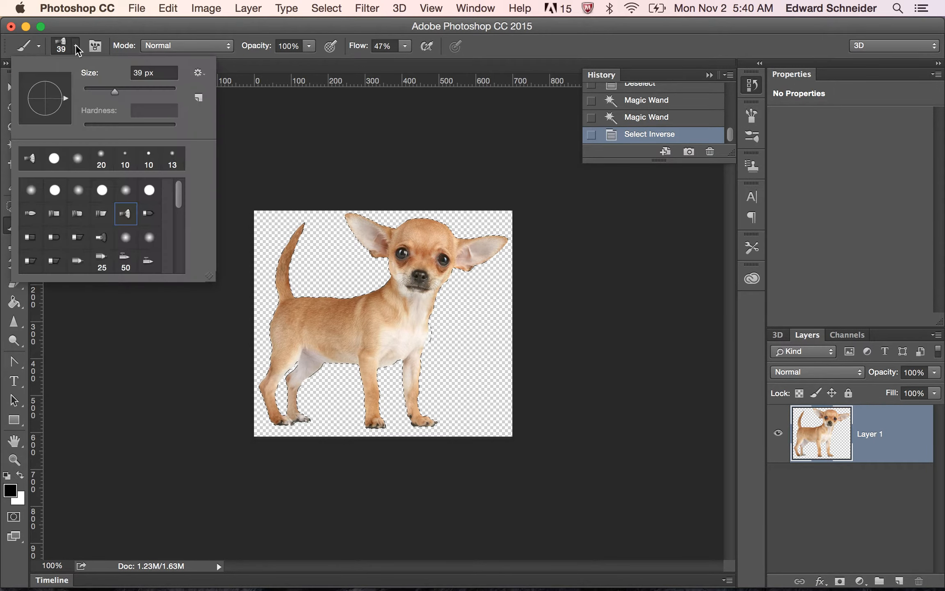
pyautogui.click(55, 168)
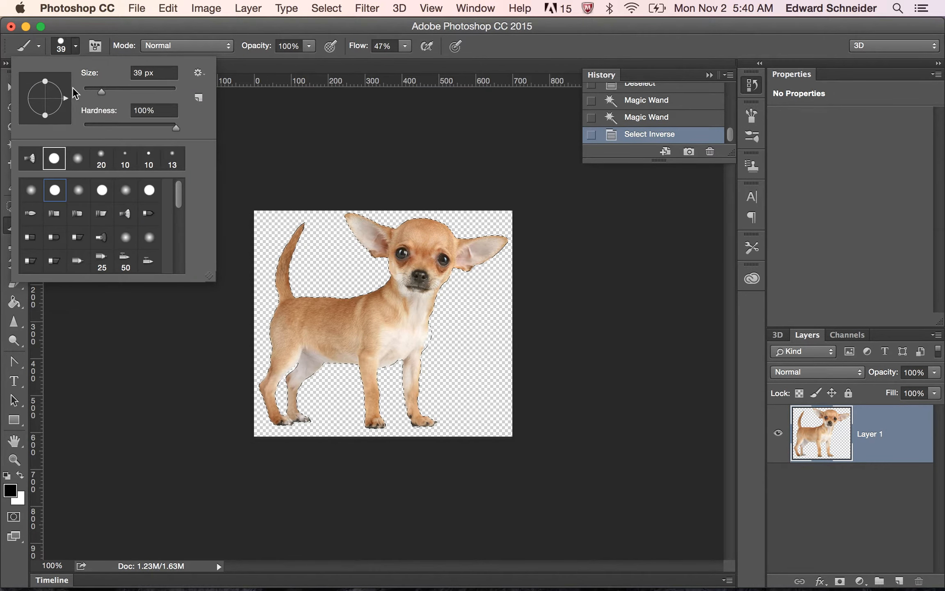
pyautogui.press('Return')
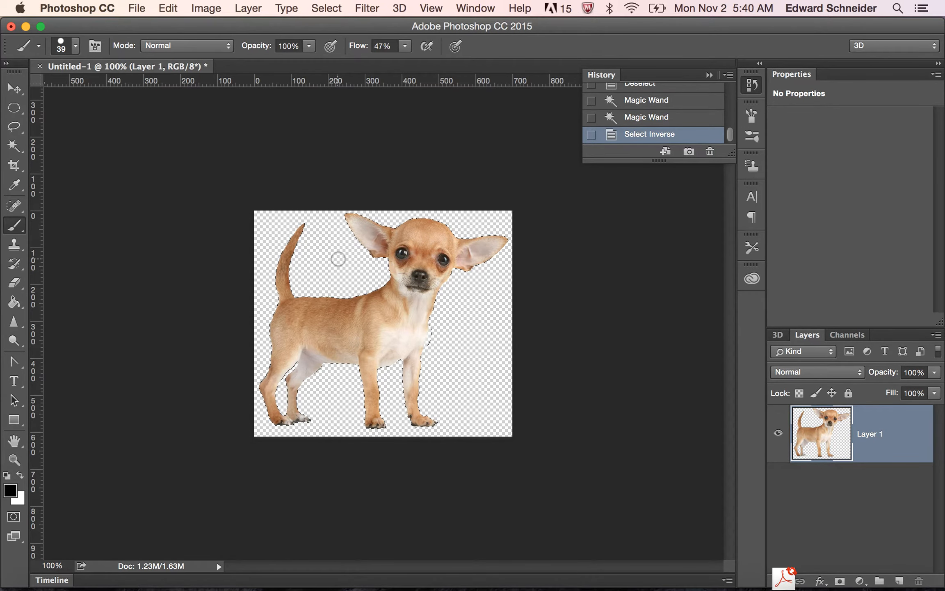
# Enlarge the brush to 100 px, paint the entire selected dog black and clear the selection
pyautogui.press(']')
pyautogui.press(']')
pyautogui.press(']')
pyautogui.press(']')
pyautogui.moveTo(433, 270)
pyautogui.mouseDown()
pyautogui.moveTo(479, 233)
pyautogui.moveTo(435, 208)
pyautogui.moveTo(392, 244)
pyautogui.moveTo(344, 216)
pyautogui.moveTo(467, 248)
pyautogui.mouseUp()
pyautogui.moveTo(382, 269)
pyautogui.mouseDown()
pyautogui.moveTo(260, 300)
pyautogui.moveTo(286, 234)
pyautogui.moveTo(279, 431)
pyautogui.moveTo(296, 378)
pyautogui.mouseUp()
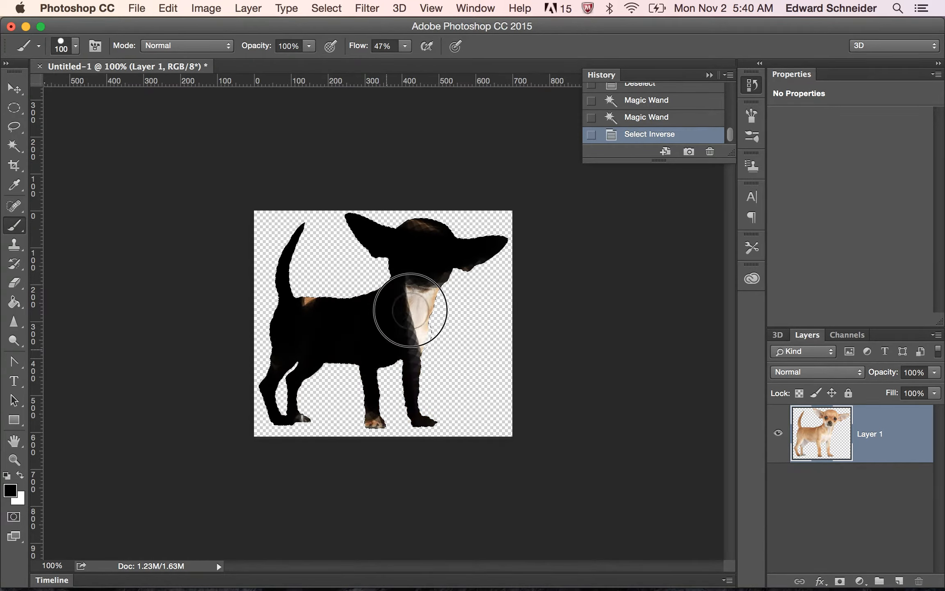
pyautogui.moveTo(327, 408)
pyautogui.mouseDown()
pyautogui.moveTo(316, 405)
pyautogui.moveTo(359, 275)
pyautogui.moveTo(312, 397)
pyautogui.moveTo(240, 398)
pyautogui.mouseUp()
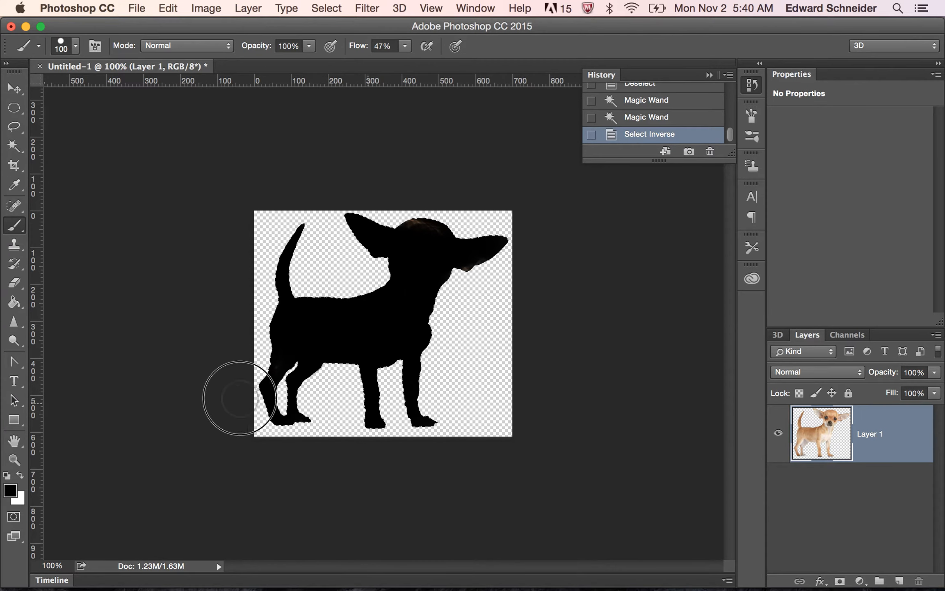
pyautogui.press('super+d')
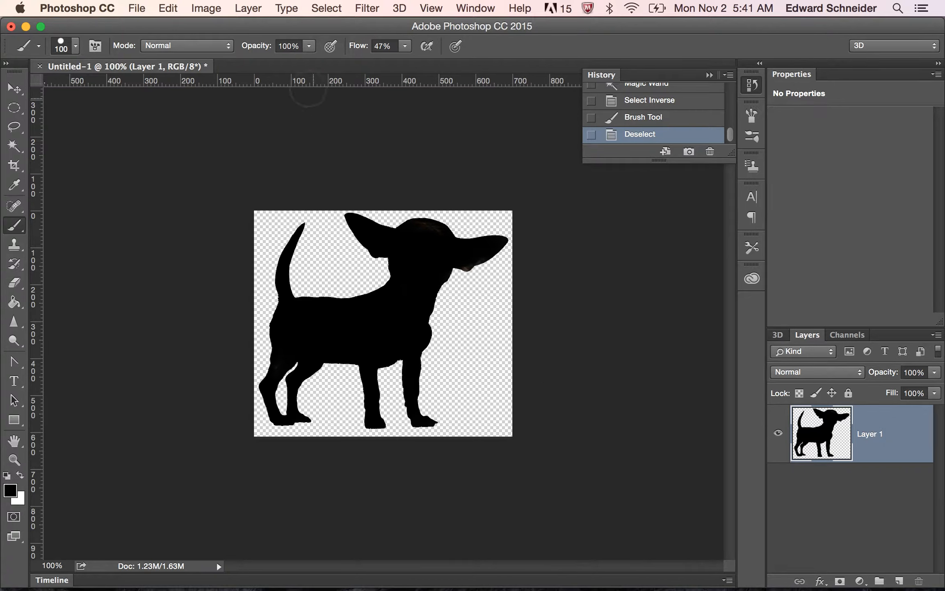
# Create a new 700 × 612 px white document at 72 pixels/inch named Chihuahua Logo
pyautogui.click(137, 8)
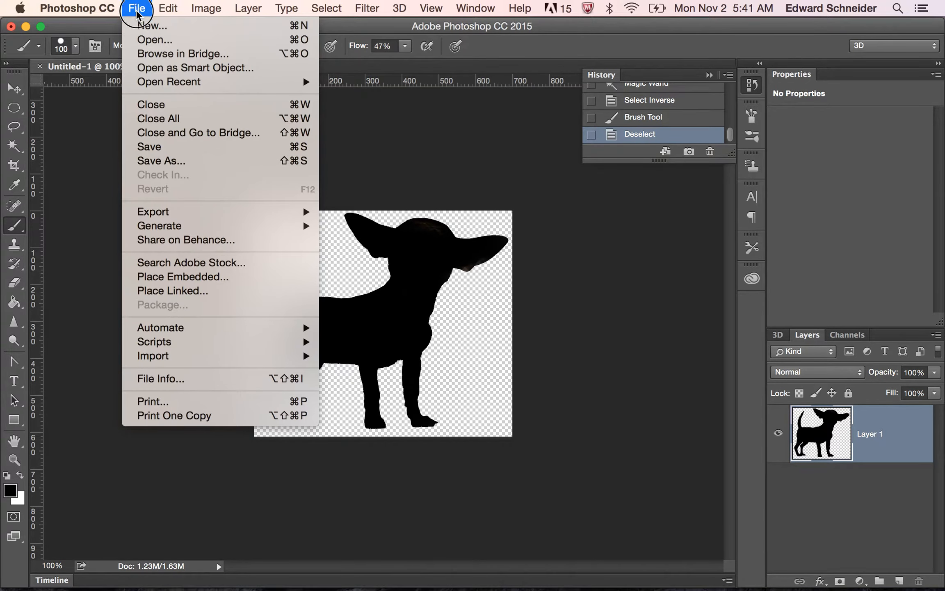
pyautogui.click(139, 26)
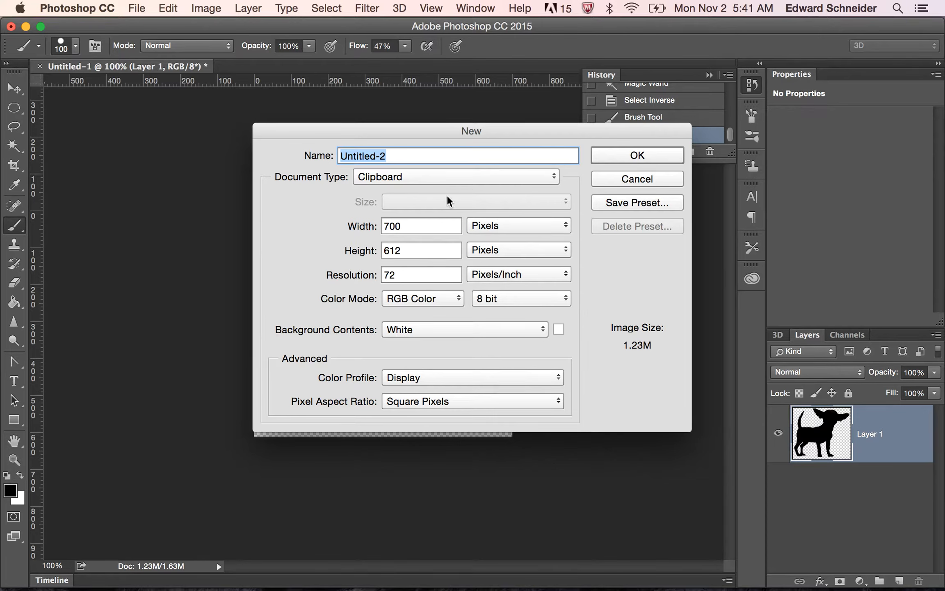
pyautogui.write('CHu')
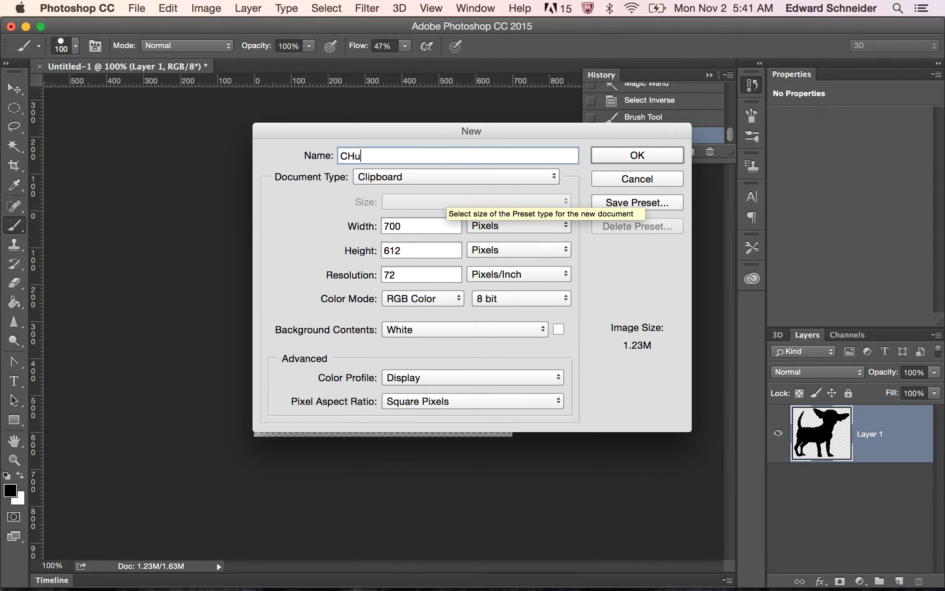
pyautogui.press('BackSpace')
pyautogui.press('BackSpace')
pyautogui.write('hihuahua')
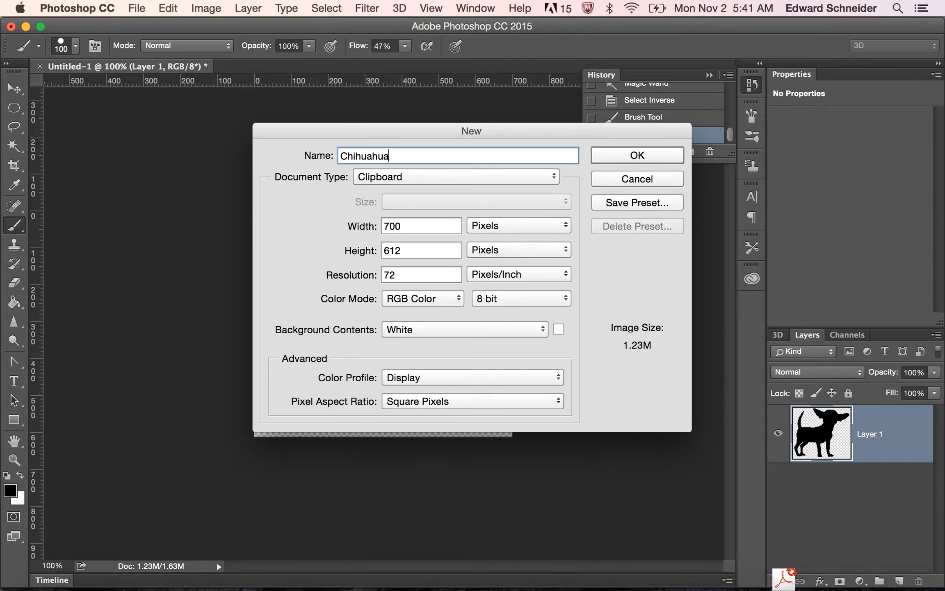
pyautogui.write(' Logo')
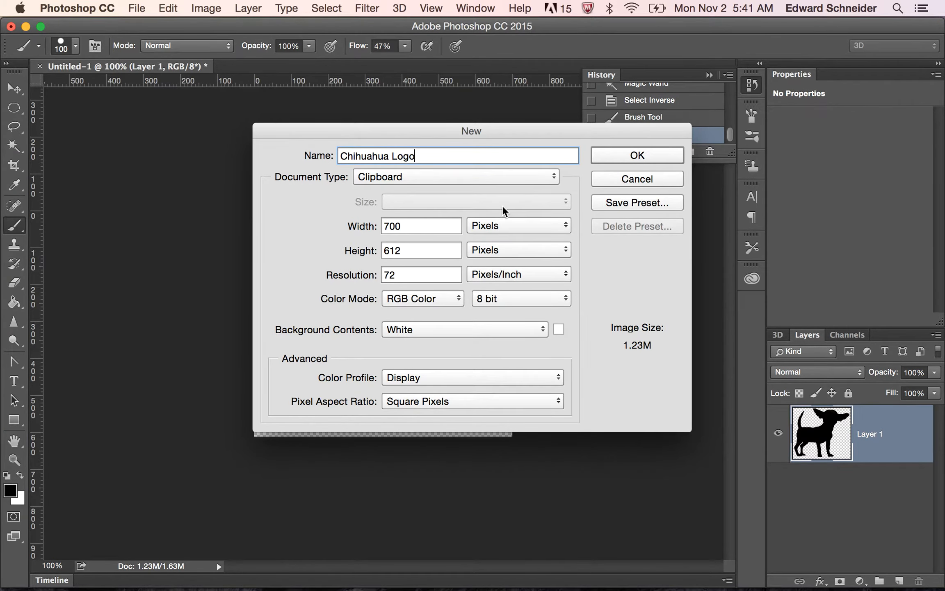
pyautogui.click(627, 155)
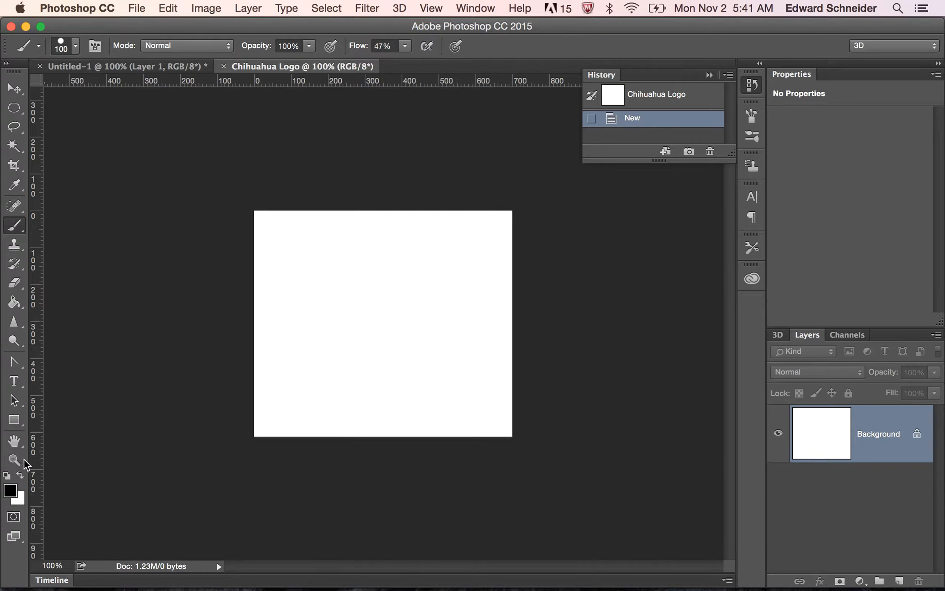
# Draw a wide text box across the middle of the blank canvas with the Type tool
pyautogui.click(14, 381)
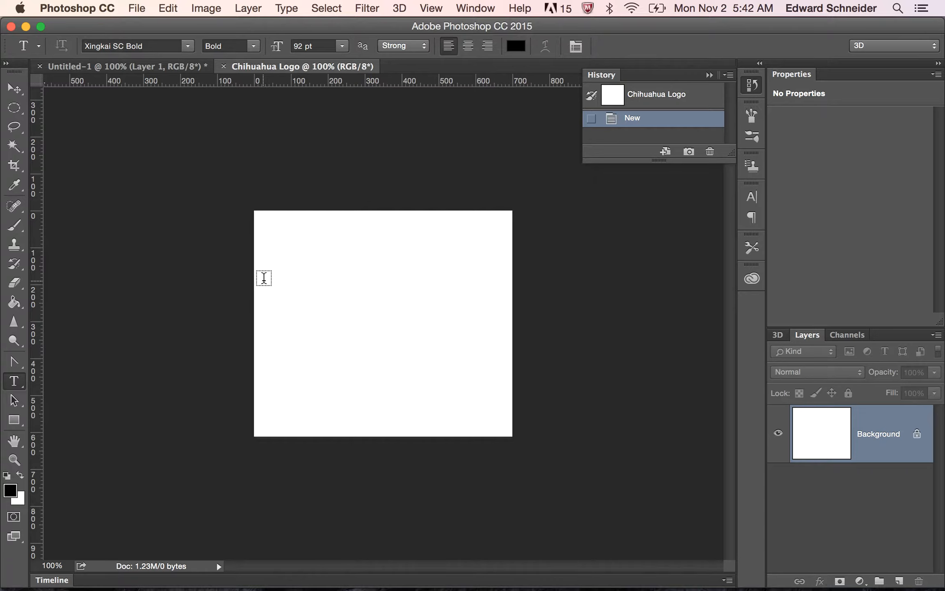
pyautogui.click(264, 278)
pyautogui.moveTo(263, 278); pyautogui.dragTo(495, 336)
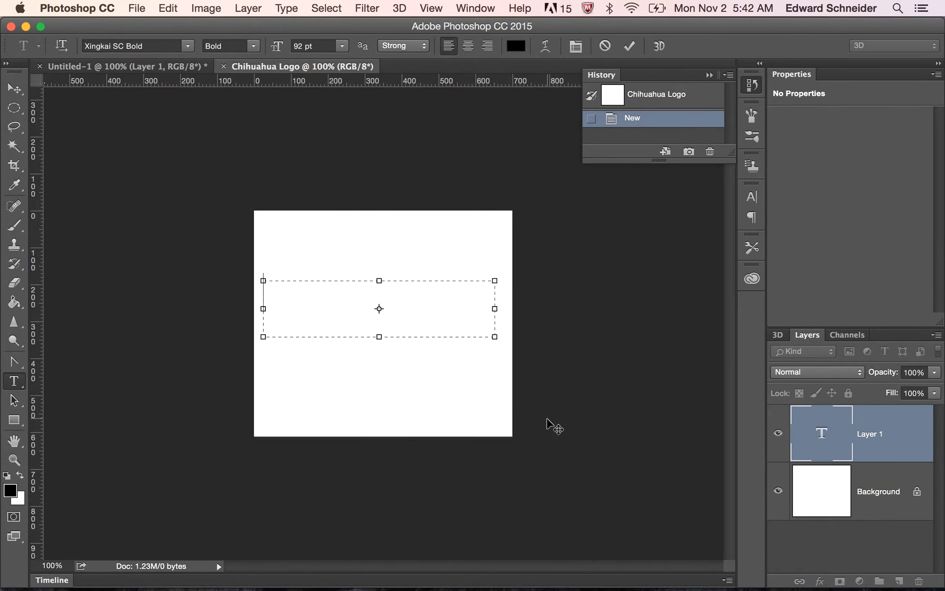
# Enter the text "LittleChihuahua Burritos" and extend the text box to the canvas's right edge and further down
pyautogui.write('Litt')
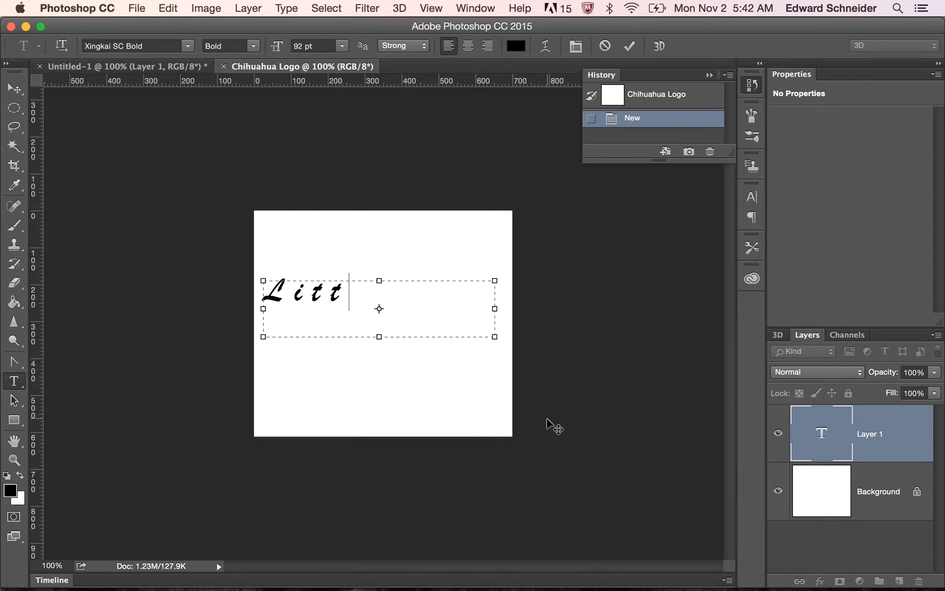
pyautogui.write('leChi')
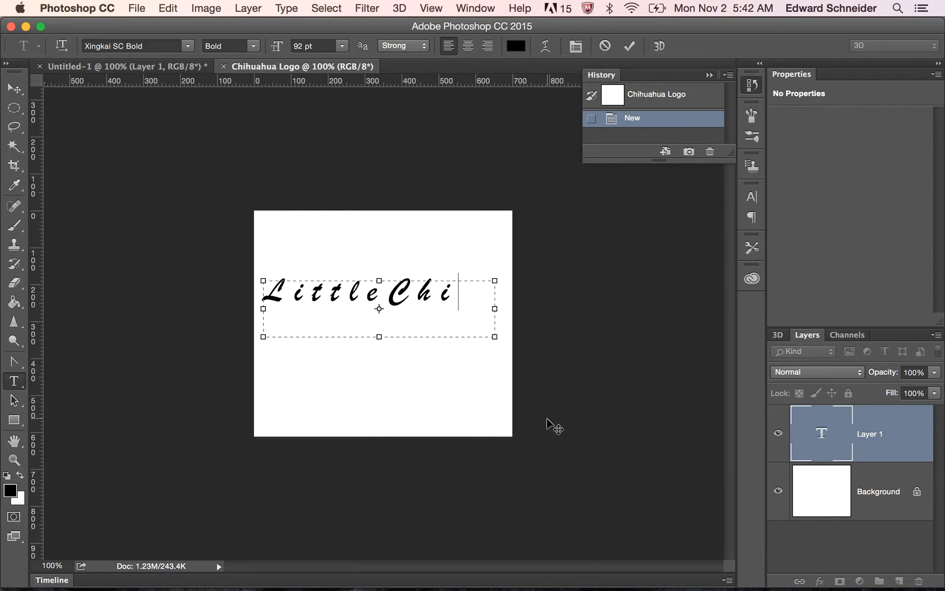
pyautogui.write('huahua')
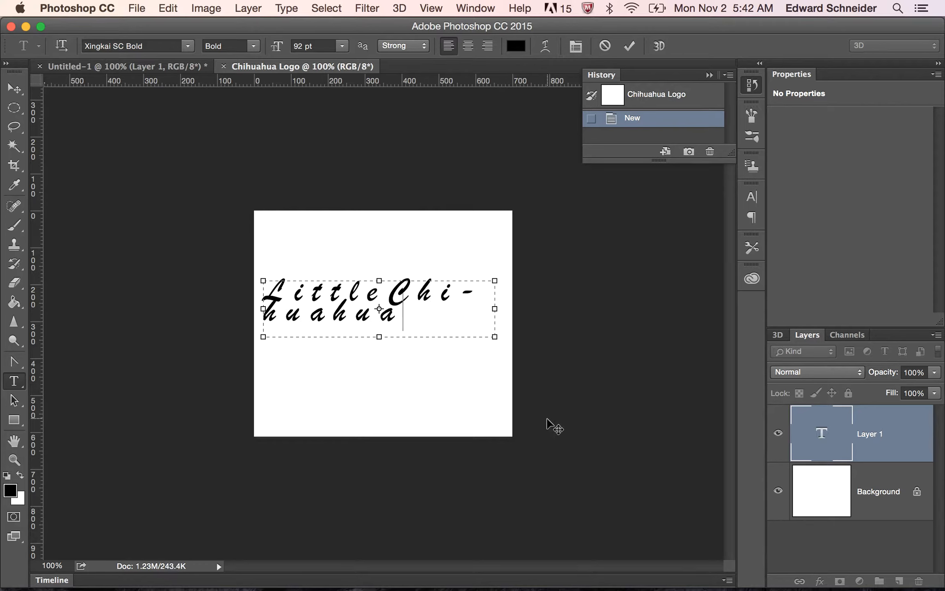
pyautogui.write(' Bu')
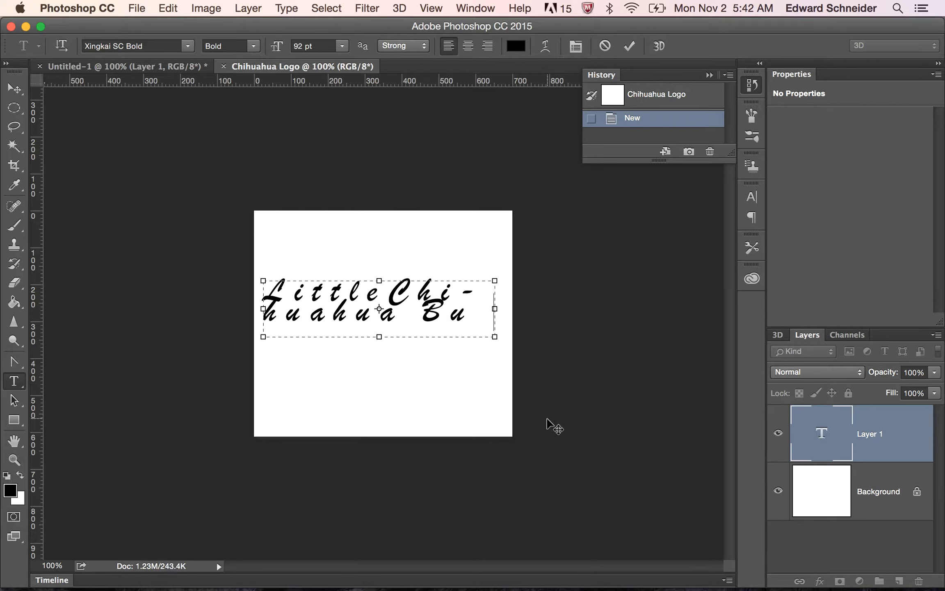
pyautogui.press('BackSpace')
pyautogui.press('BackSpace')
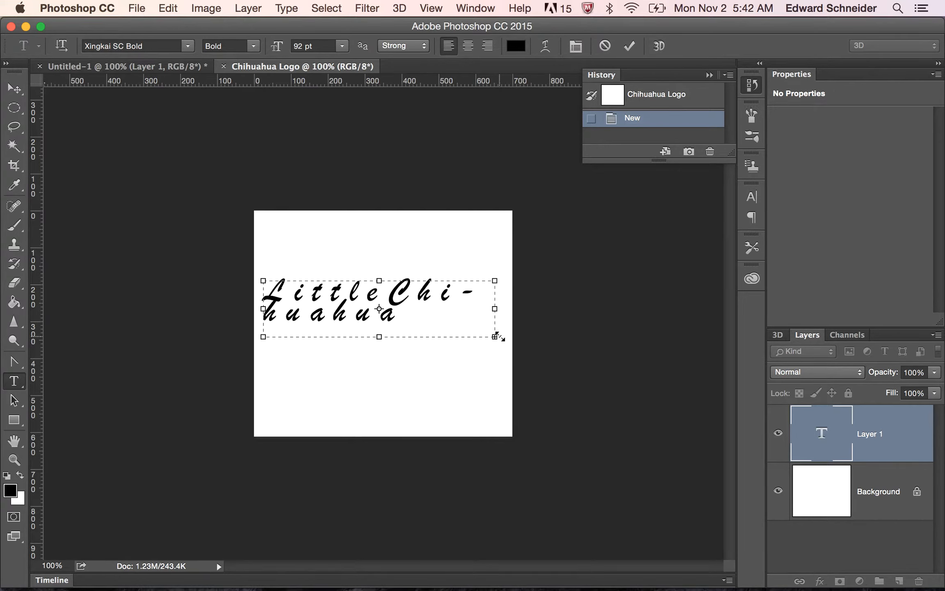
pyautogui.moveTo(495, 336); pyautogui.dragTo(512, 404)
# Change the font of the whole "LittleChihuahua Burritos" text to Helvetica Neue UltraLight
pyautogui.moveTo(363, 334); pyautogui.dragTo(247, 274)
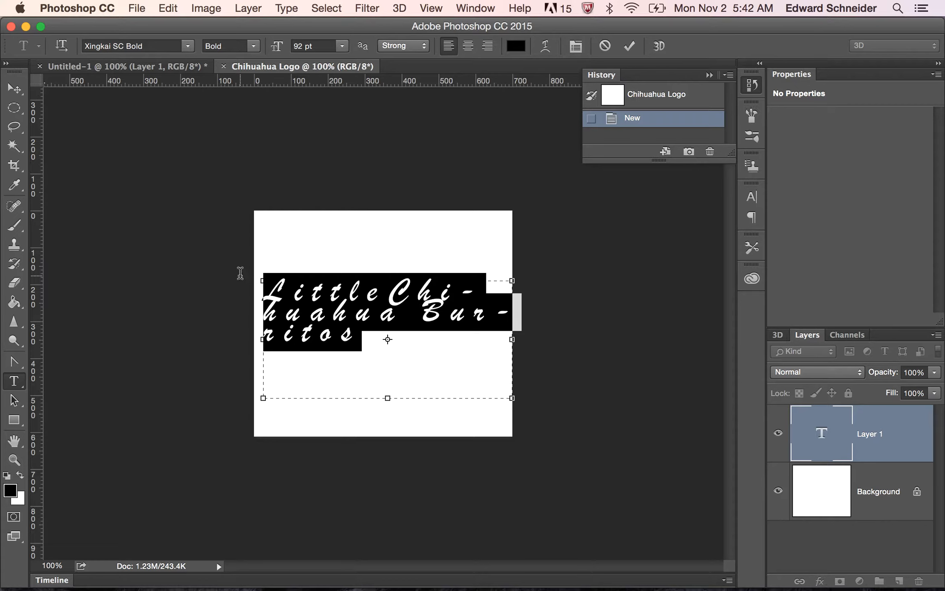
pyautogui.click(192, 50)
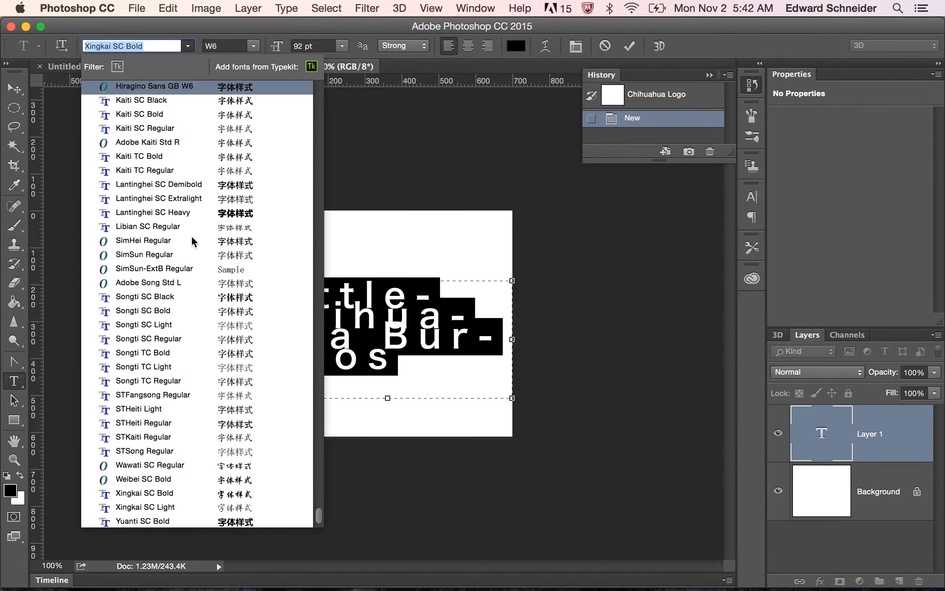
pyautogui.scroll(20, 191, 241)
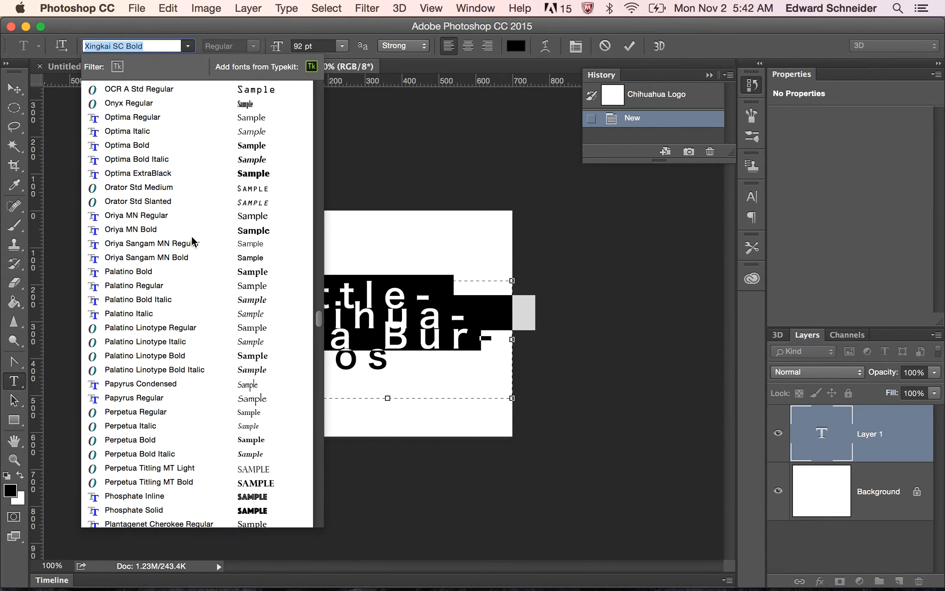
pyautogui.scroll(3, 192, 240)
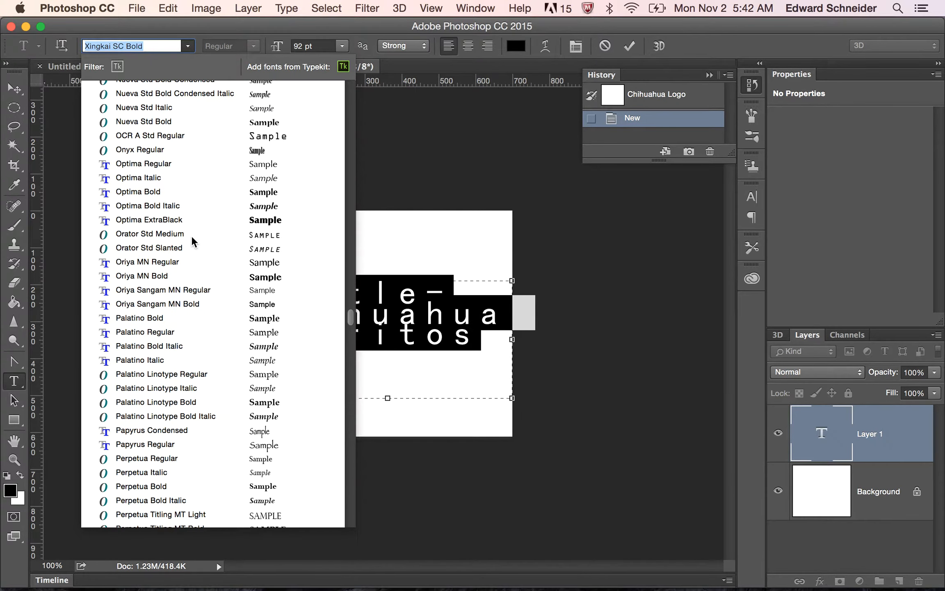
pyautogui.scroll(15, 192, 240)
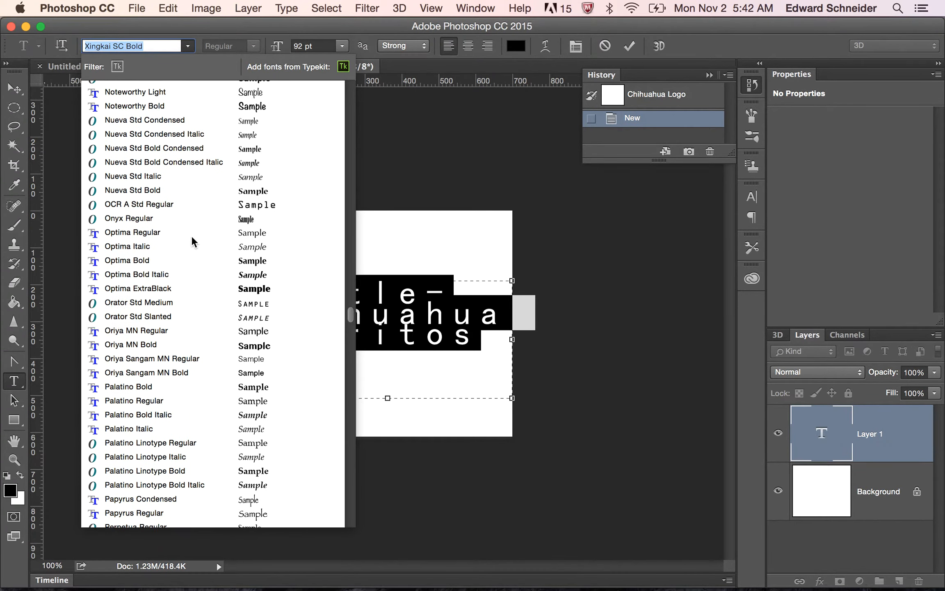
pyautogui.scroll(18, 192, 240)
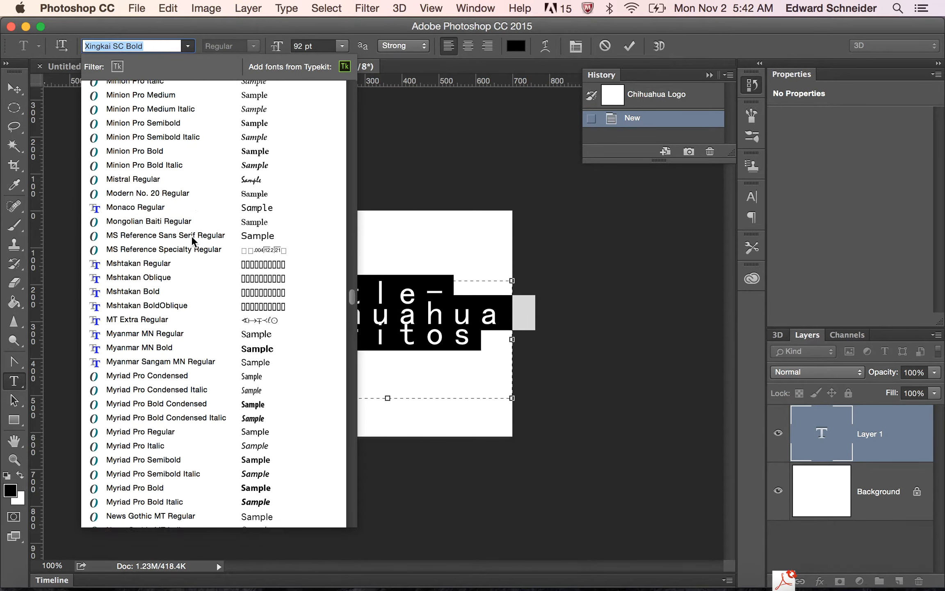
pyautogui.scroll(8, 192, 238)
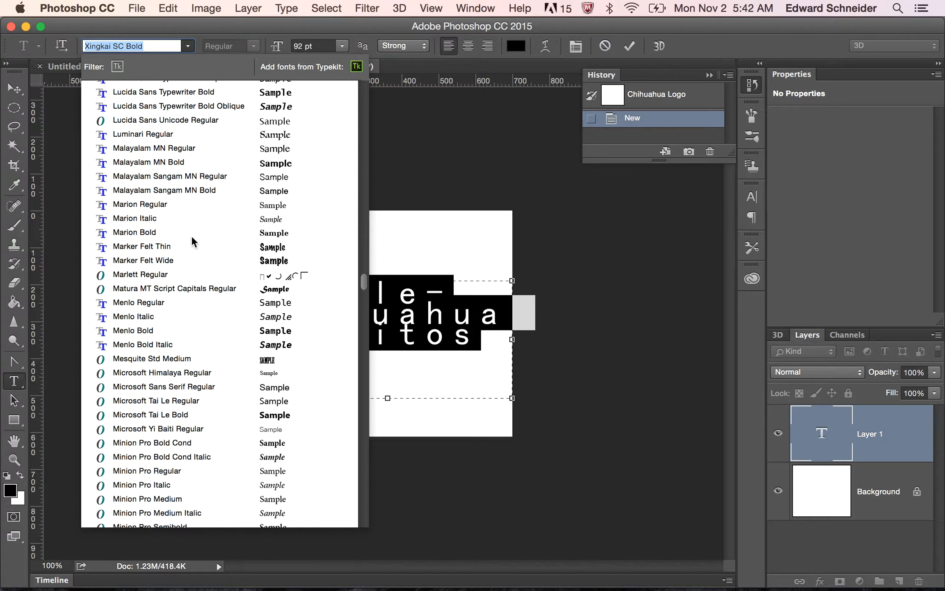
pyautogui.scroll(2, 191, 240)
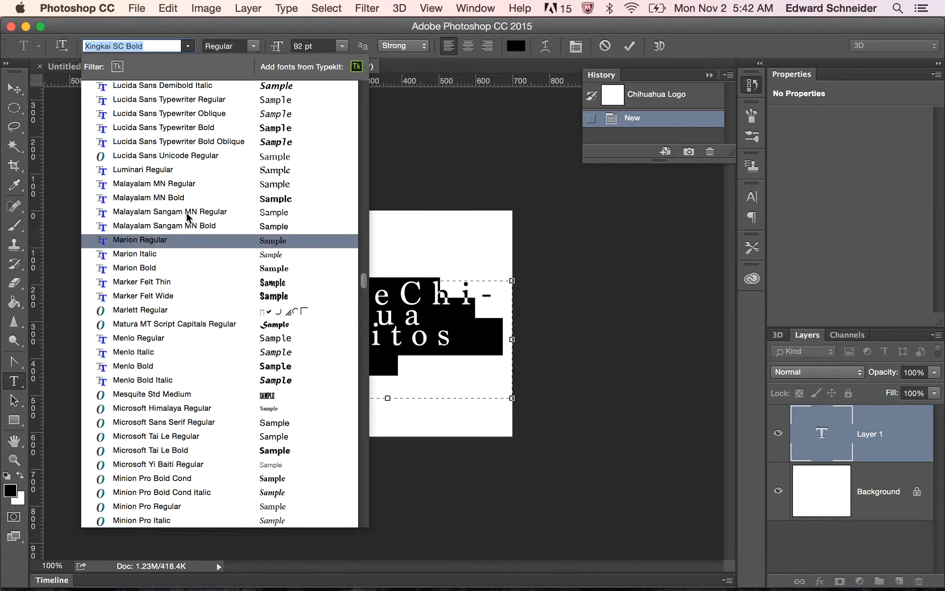
pyautogui.scroll(15, 187, 216)
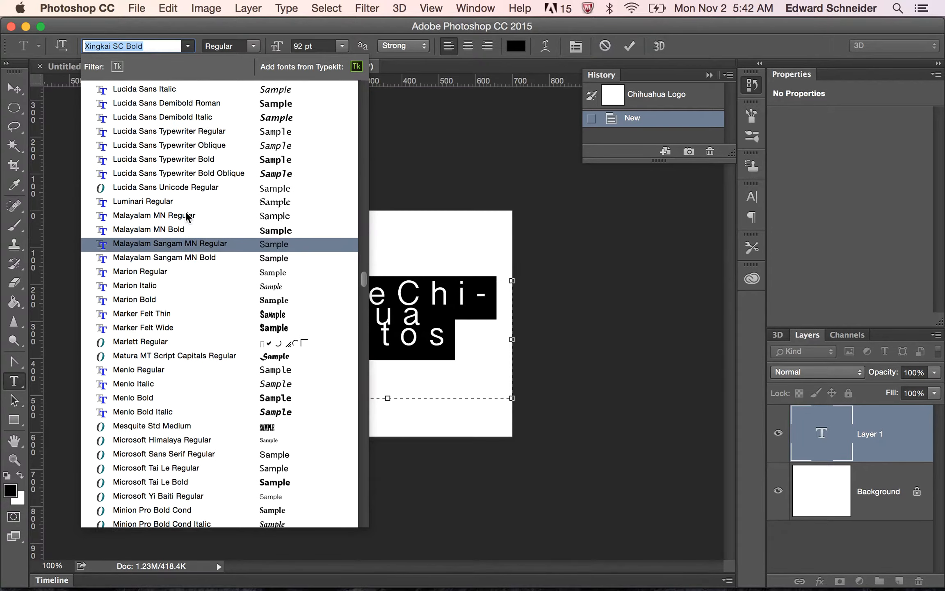
pyautogui.scroll(4, 186, 218)
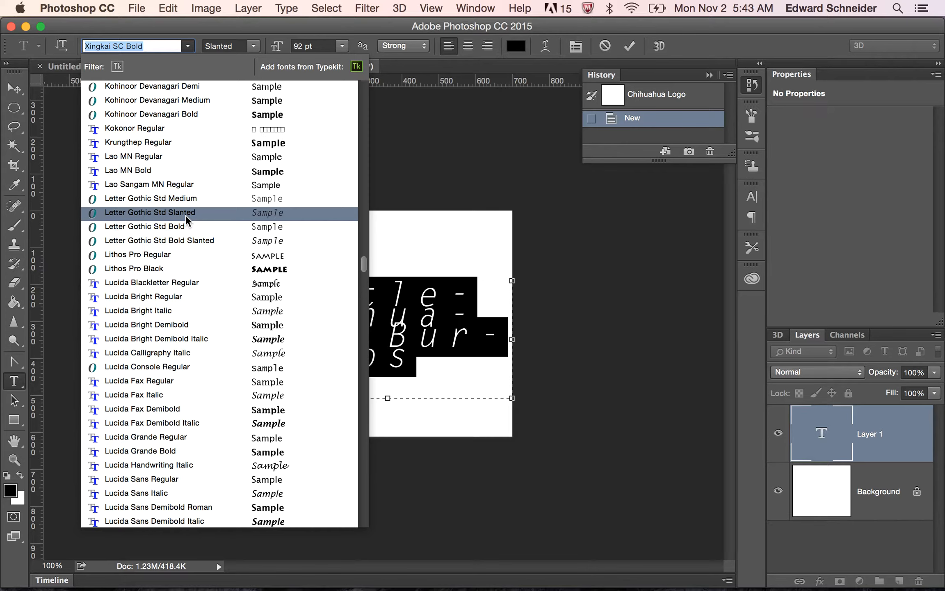
pyautogui.scroll(8, 186, 215)
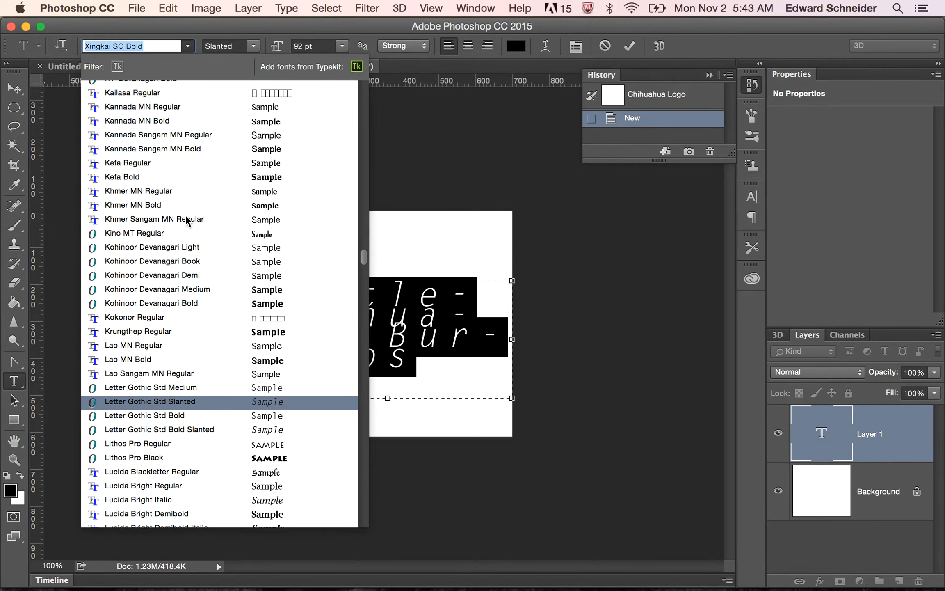
pyautogui.scroll(8, 186, 218)
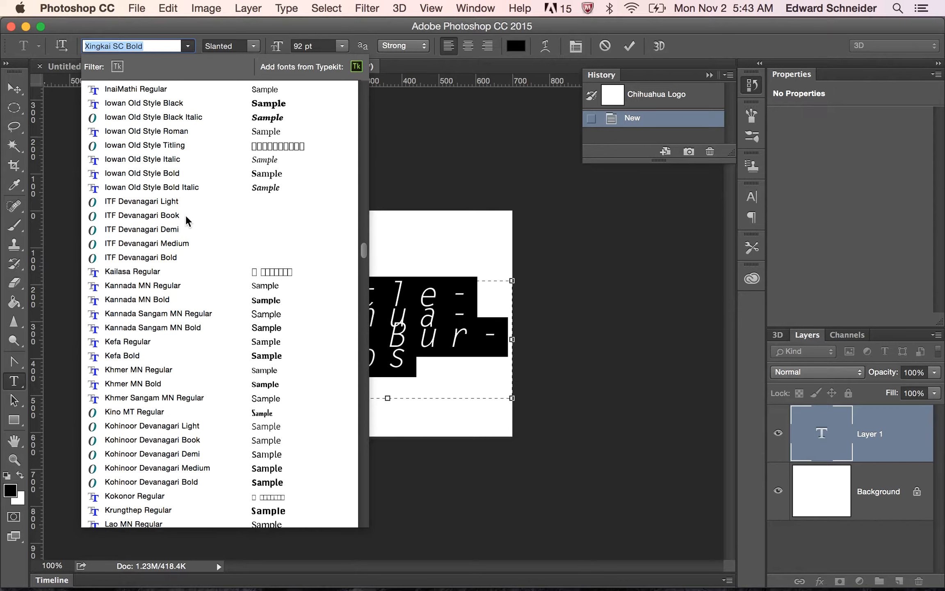
pyautogui.scroll(8, 186, 215)
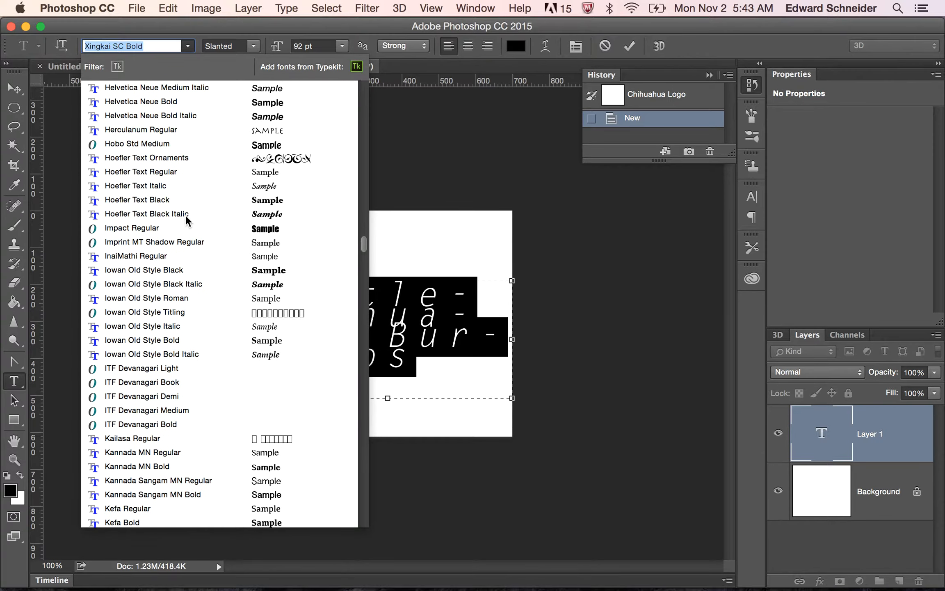
pyautogui.scroll(6, 186, 215)
pyautogui.scroll(4, 186, 216)
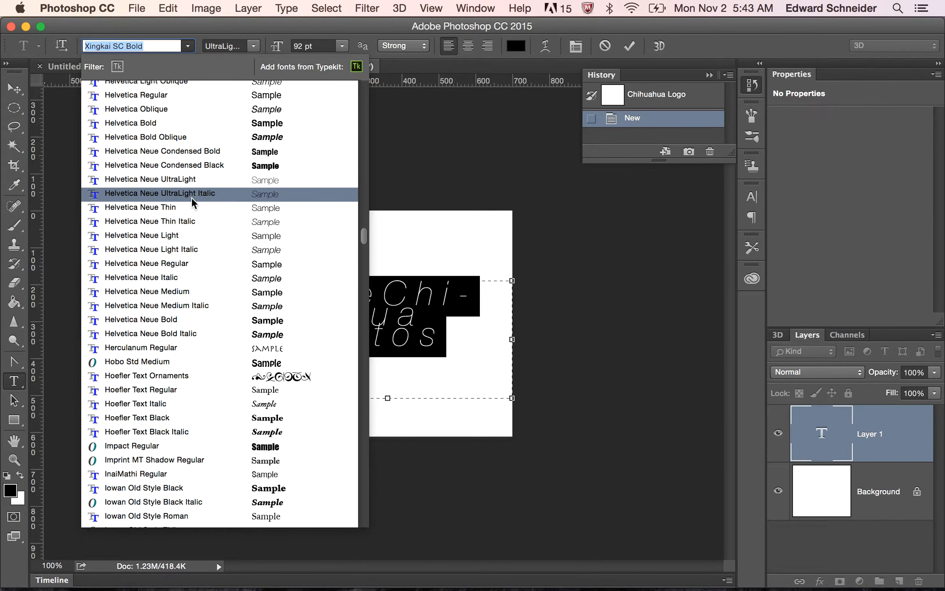
pyautogui.click(192, 180)
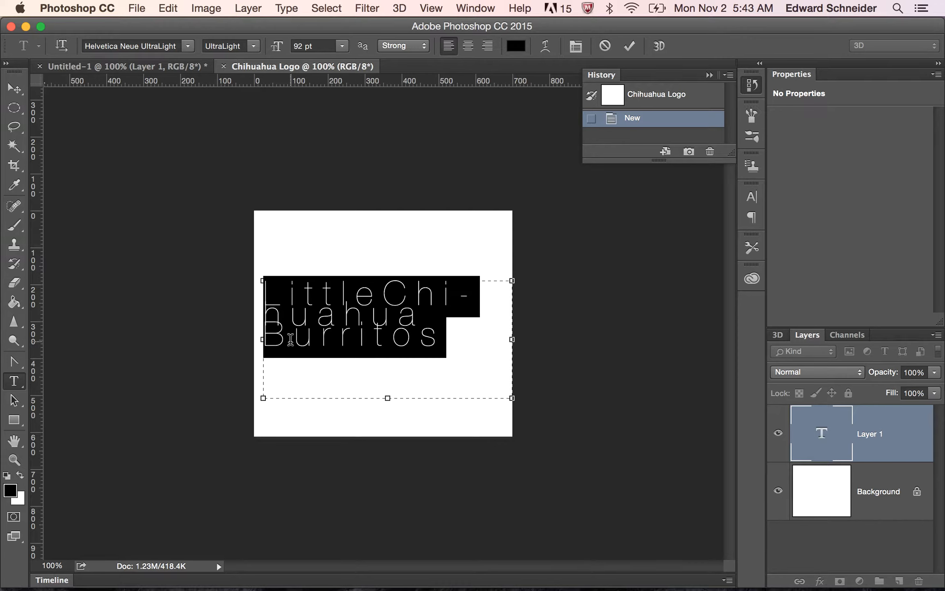
pyautogui.click(216, 6)
pyautogui.click(217, 6)
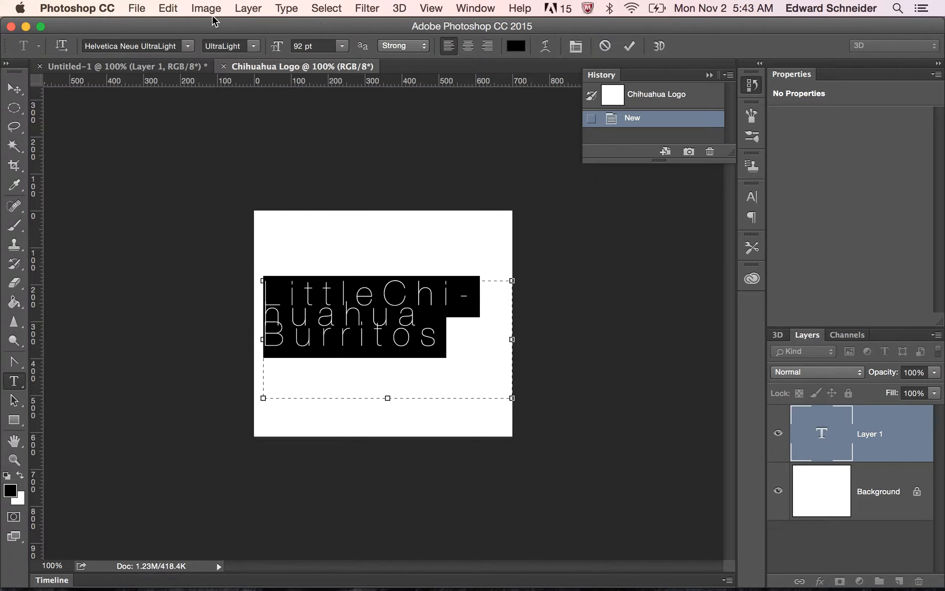
# Insert a line break after "Little" so that "Chihuahua" starts on its own line
pyautogui.click(416, 314)
pyautogui.click(384, 292)
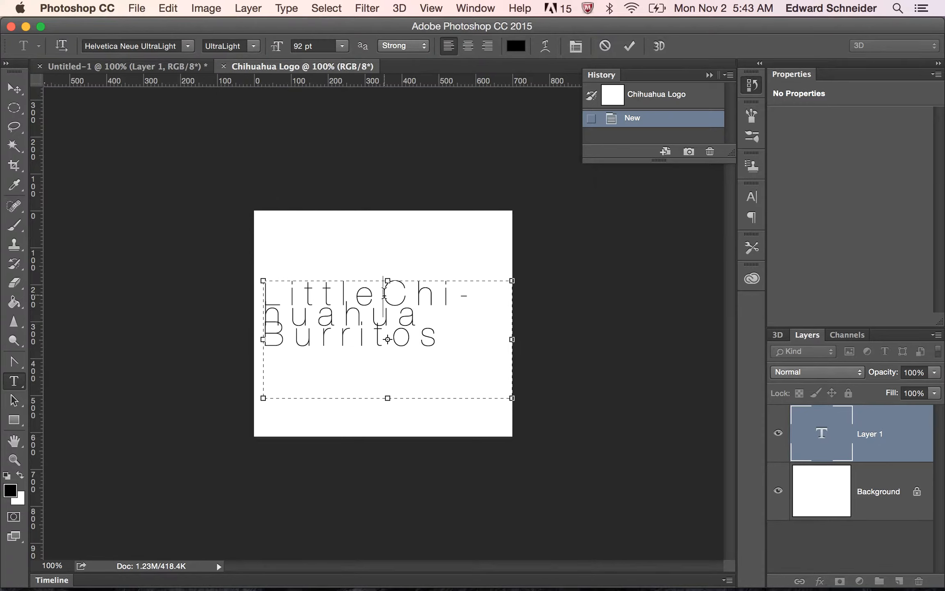
pyautogui.press('Return')
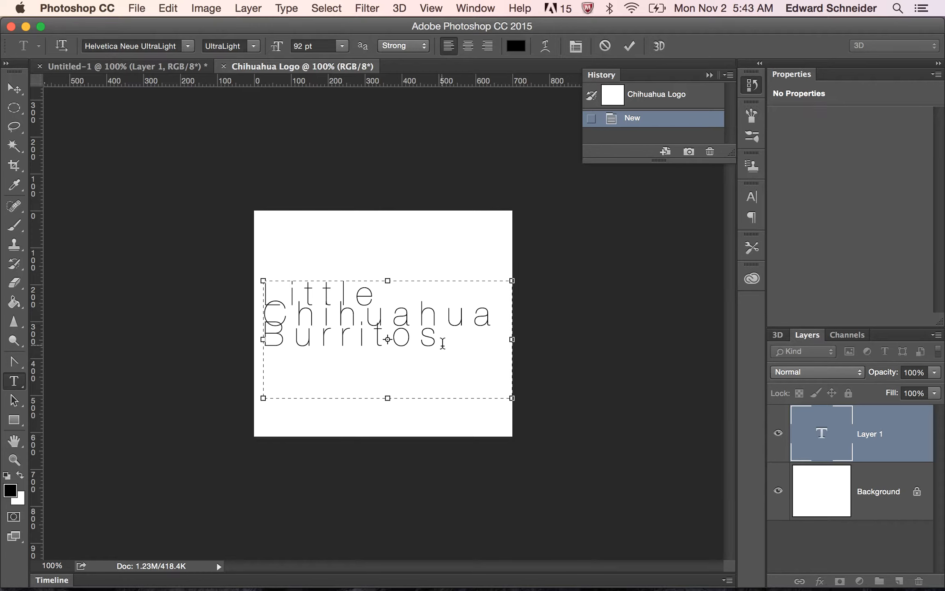
# Set the leading of the whole "Little Chihuahua Burritos" text to 79.01 pt
pyautogui.moveTo(435, 345); pyautogui.dragTo(253, 275)
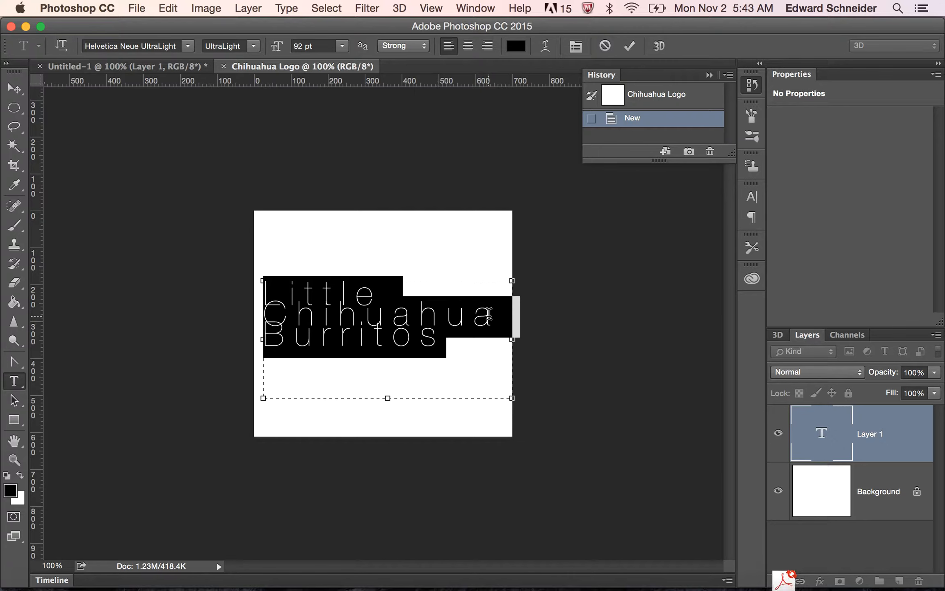
pyautogui.click(476, 8)
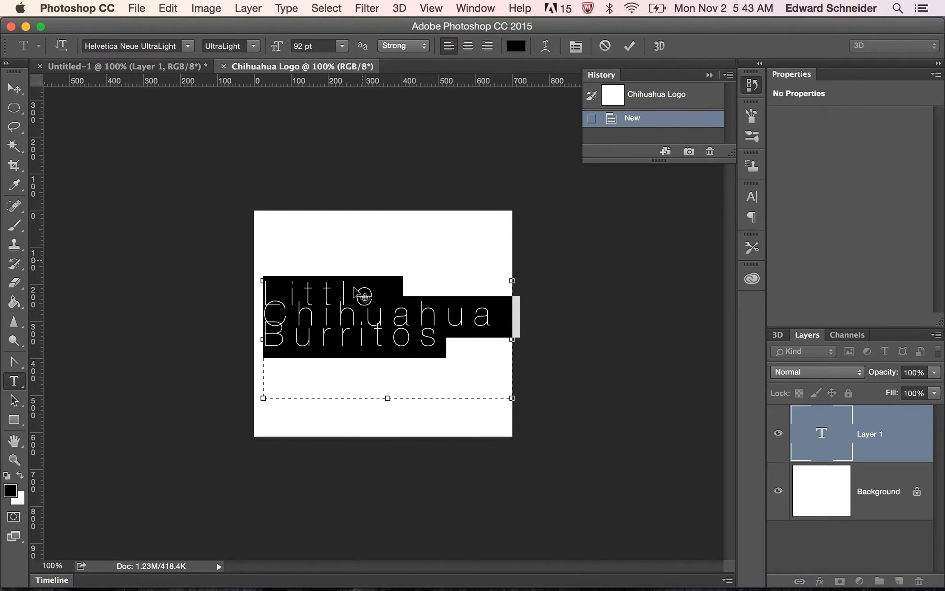
pyautogui.click(475, 9)
pyautogui.click(488, 184)
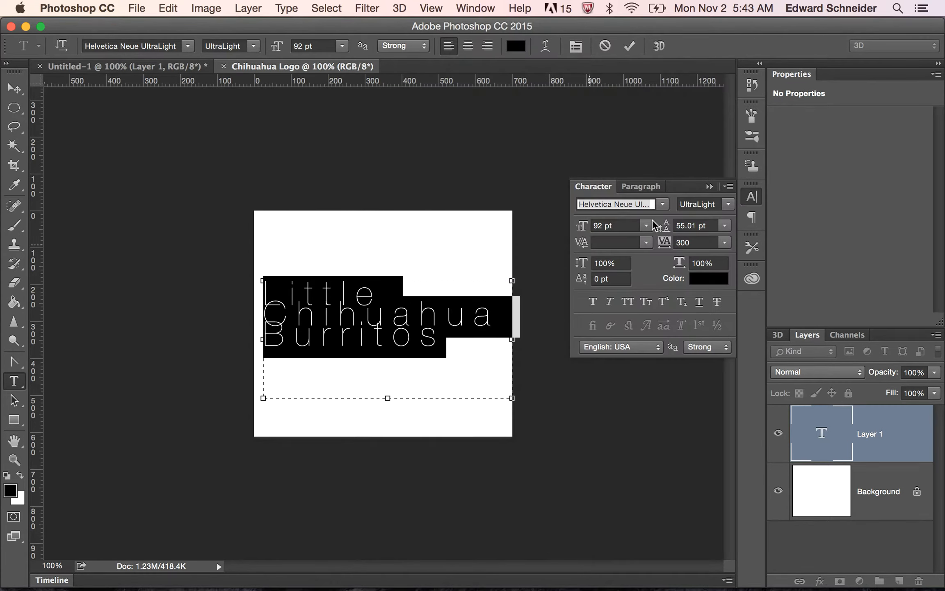
pyautogui.click(725, 226)
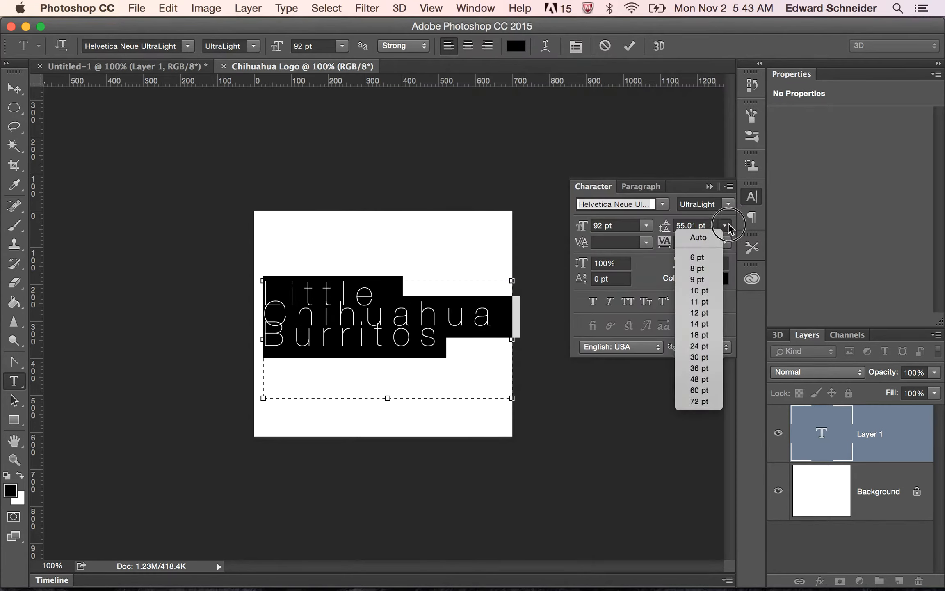
pyautogui.click(709, 238)
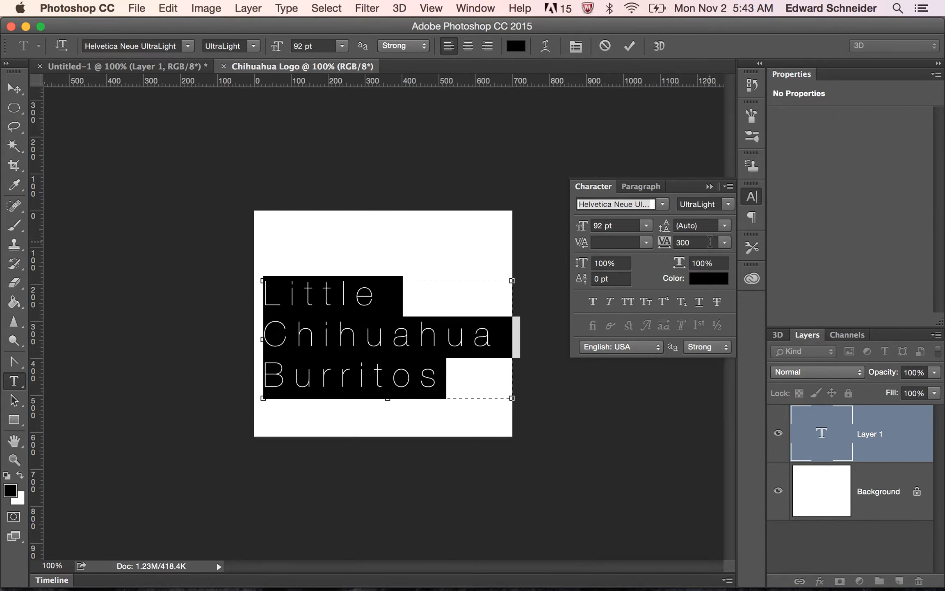
pyautogui.moveTo(667, 227); pyautogui.dragTo(697, 237)
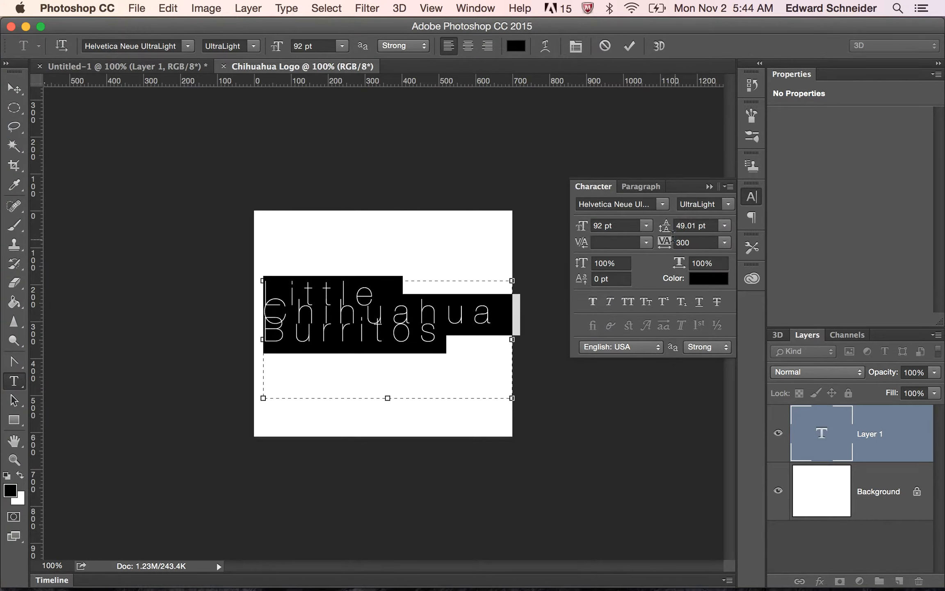
pyautogui.moveTo(667, 232)
pyautogui.mouseDown()
pyautogui.moveTo(676, 234)
pyautogui.moveTo(667, 236)
pyautogui.mouseUp()
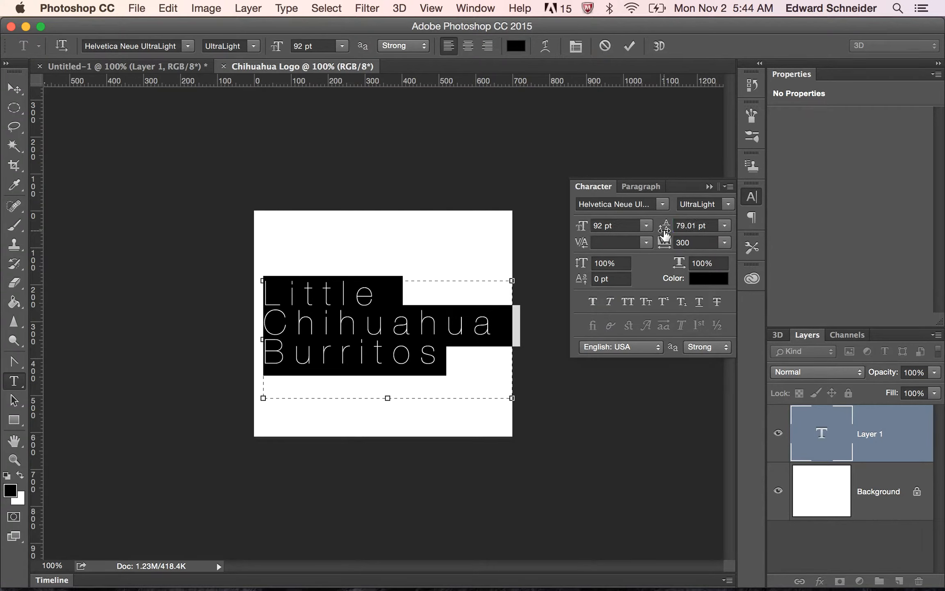
# Move the text block up into the upper half of the canvas
pyautogui.click(17, 96)
pyautogui.click(344, 320)
pyautogui.moveTo(345, 320); pyautogui.dragTo(344, 294)
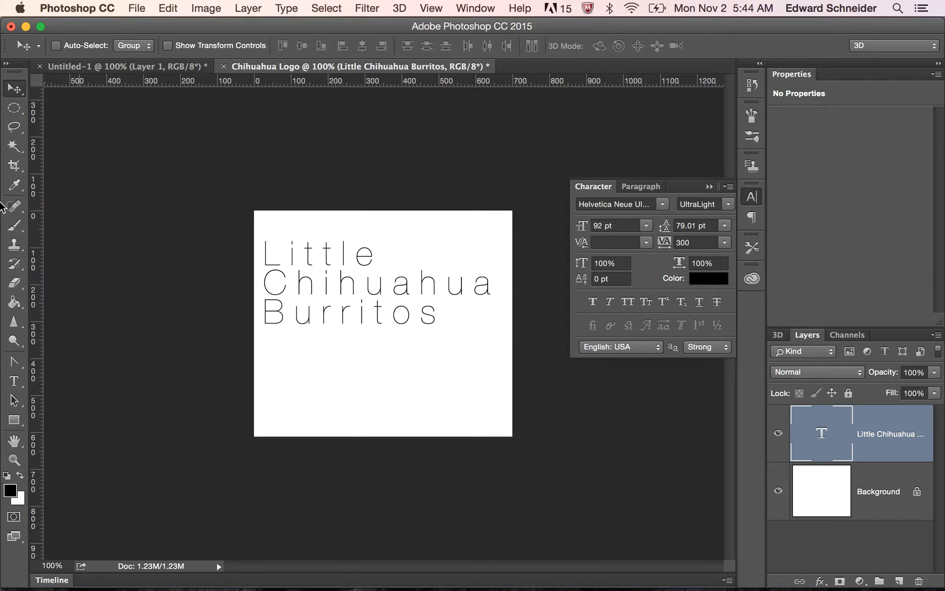
# Try an Arc Lower warp on all the text with −44% bend, +3% horizontal distortion and +18% vertical distortion
pyautogui.click(14, 380)
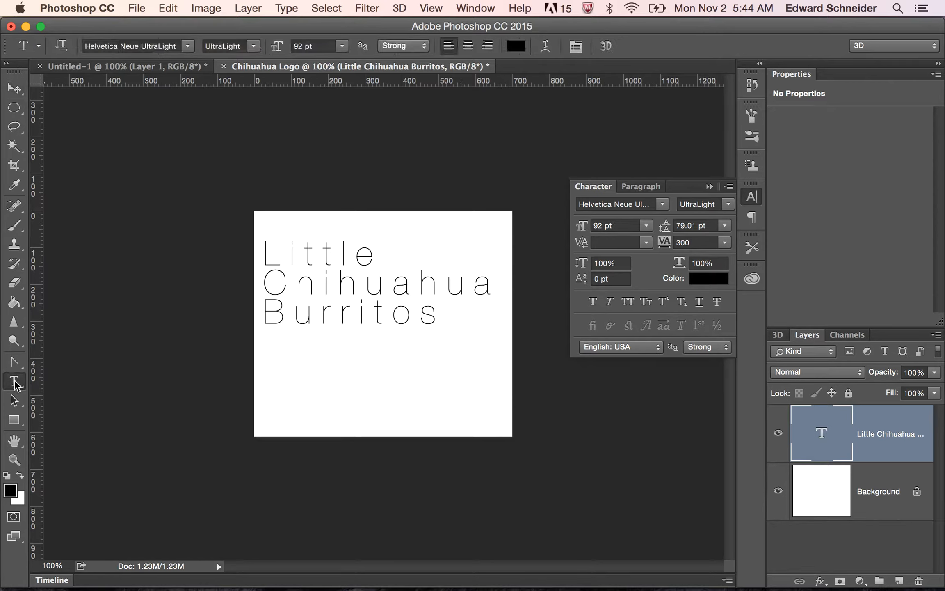
pyautogui.moveTo(264, 249); pyautogui.dragTo(448, 329)
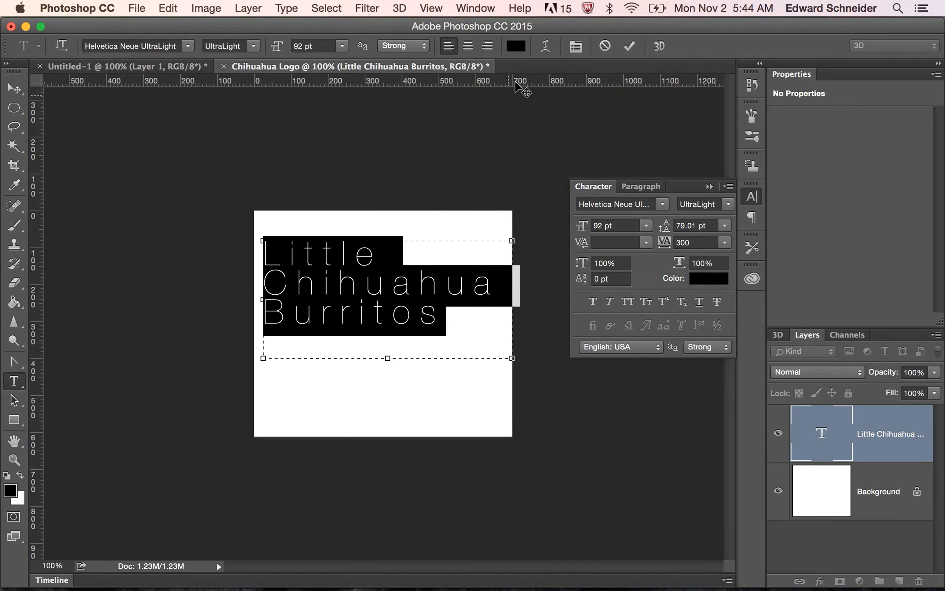
pyautogui.click(546, 46)
pyautogui.moveTo(431, 189); pyautogui.dragTo(312, 384)
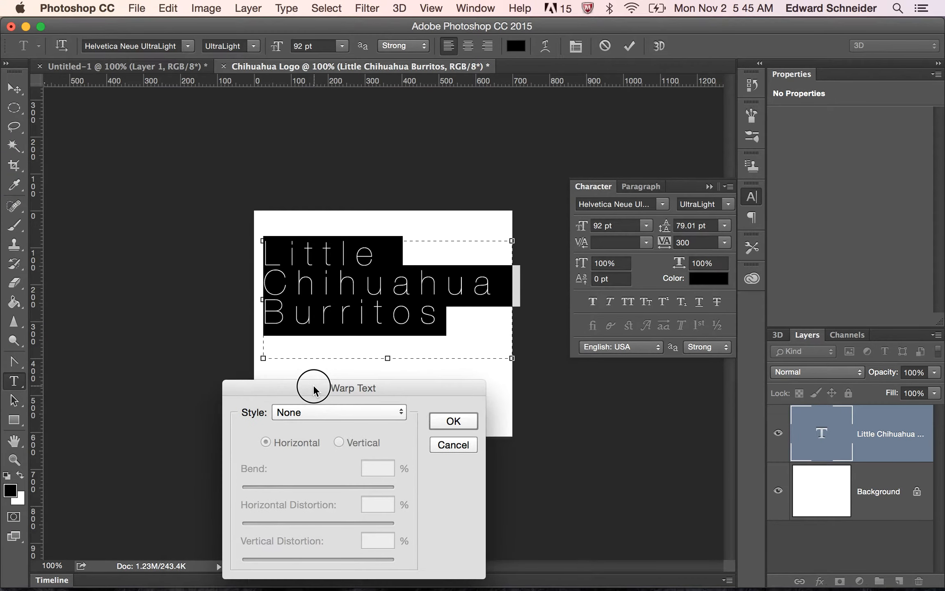
pyautogui.click(314, 413)
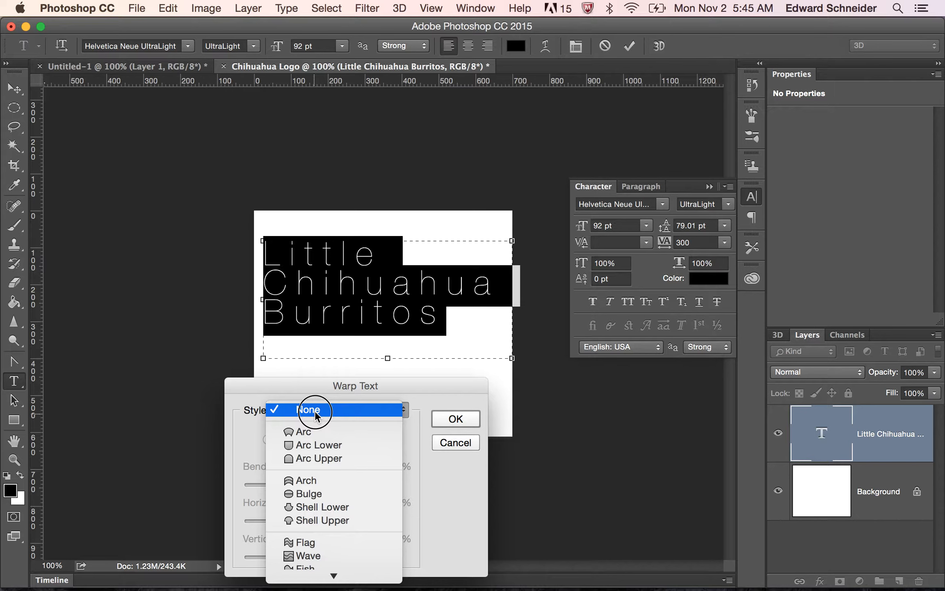
pyautogui.click(315, 443)
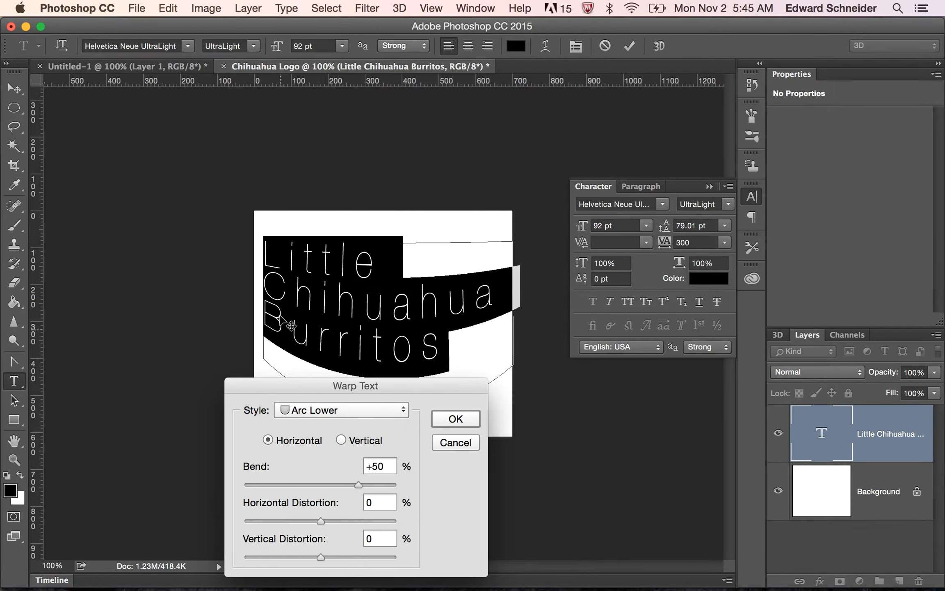
pyautogui.moveTo(321, 484); pyautogui.dragTo(286, 485)
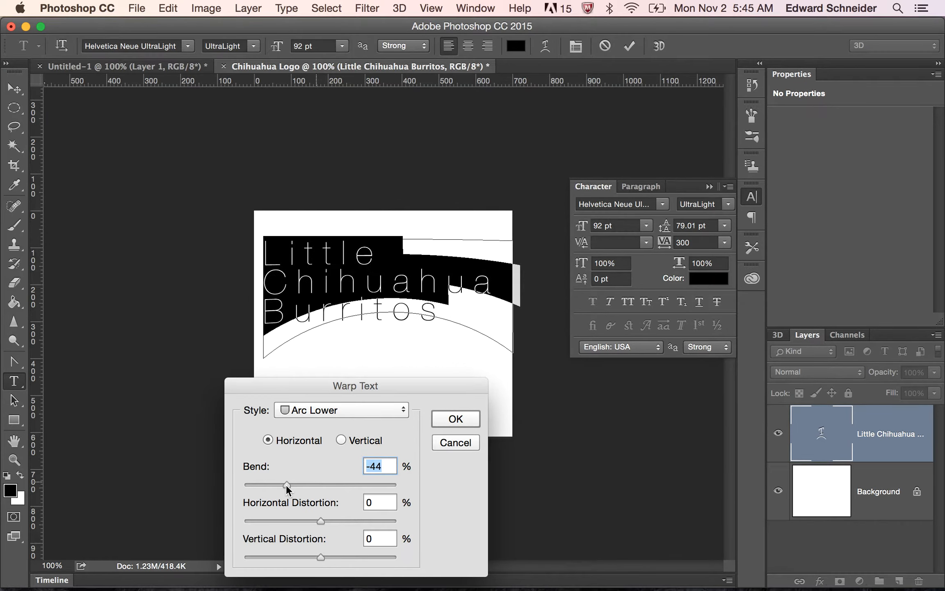
pyautogui.moveTo(289, 523); pyautogui.dragTo(324, 516)
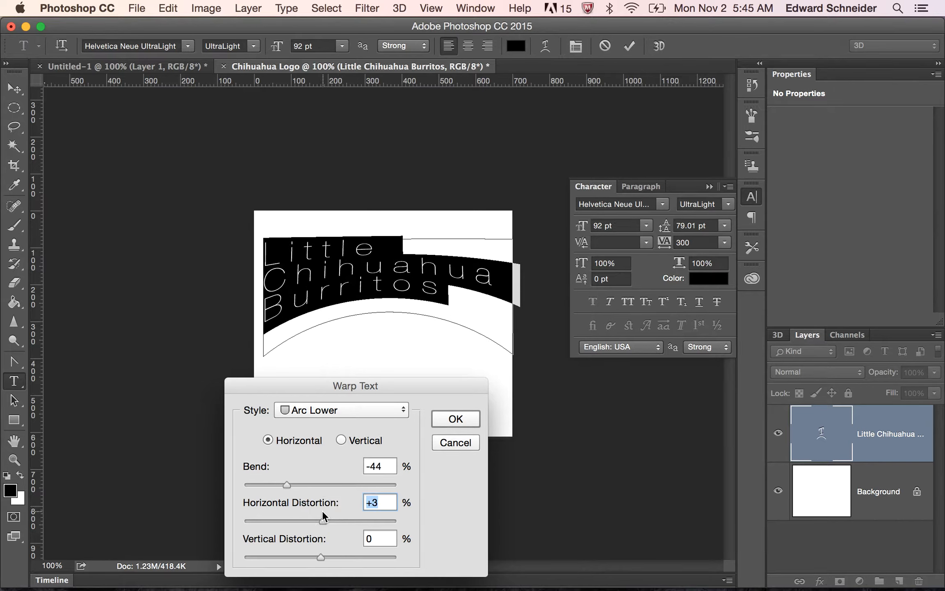
pyautogui.moveTo(321, 557); pyautogui.dragTo(334, 553)
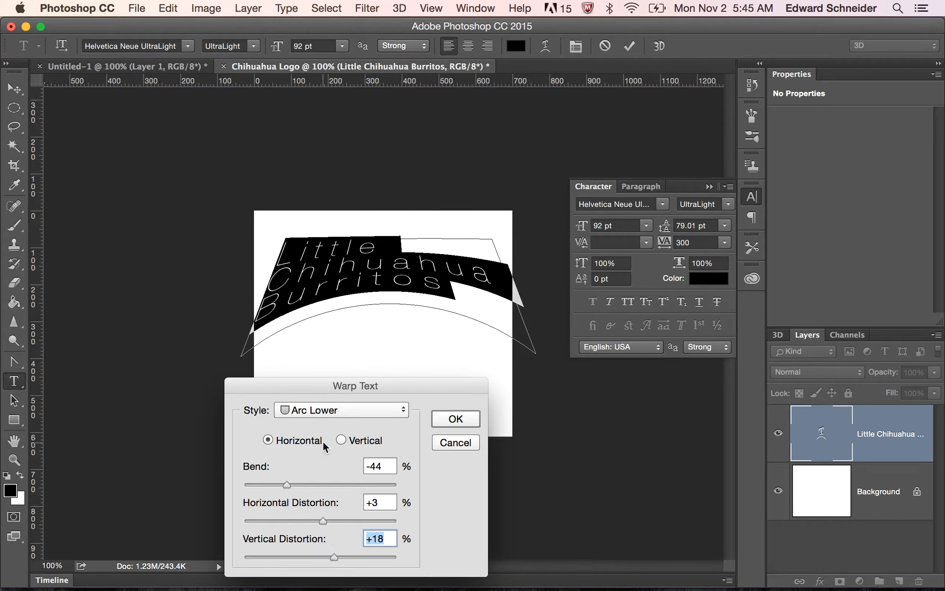
# Try a horizontal Arch warp with +32% bend on the text, followed by the Fisheye warp style
pyautogui.click(322, 410)
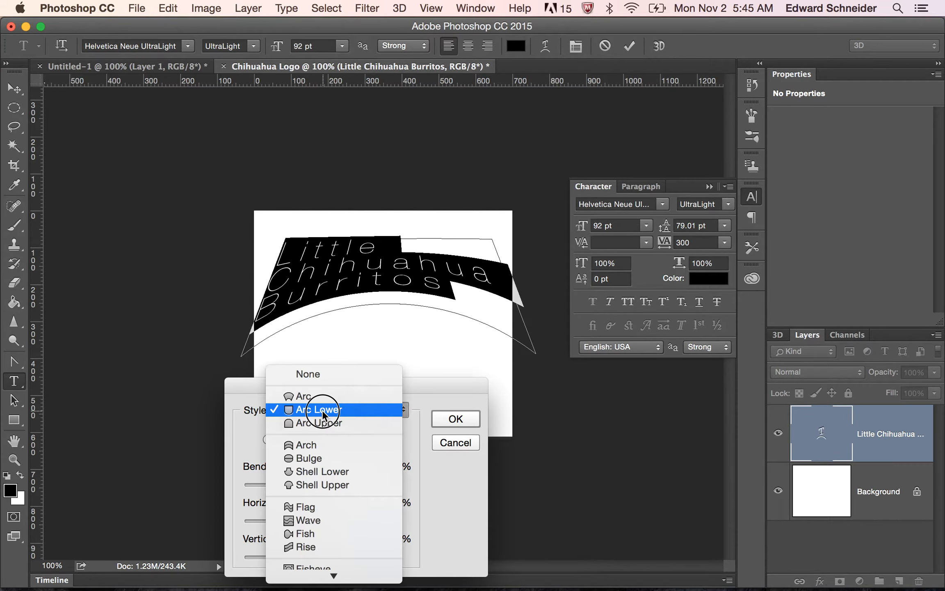
pyautogui.click(323, 445)
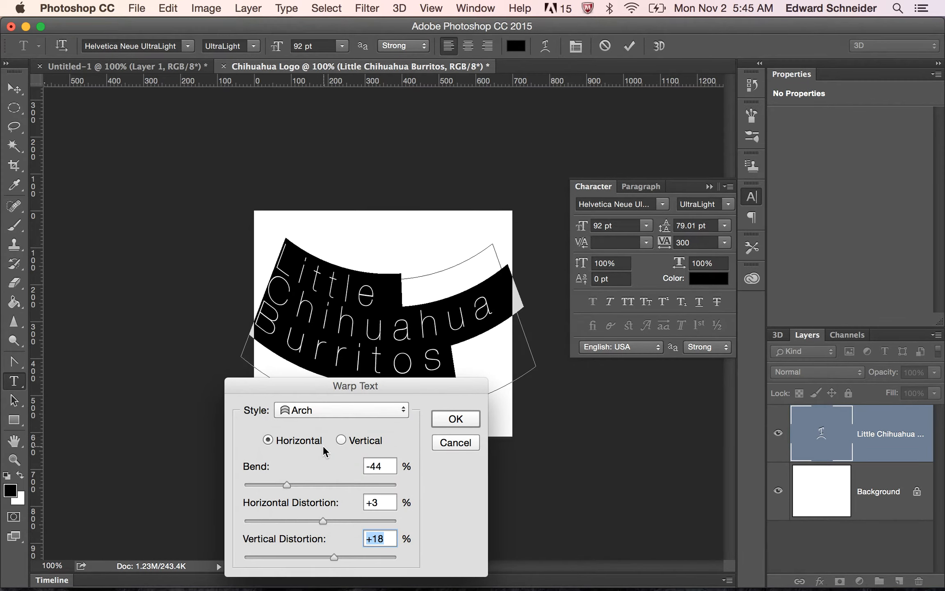
pyautogui.click(339, 442)
pyautogui.click(268, 440)
pyautogui.moveTo(287, 485); pyautogui.dragTo(345, 484)
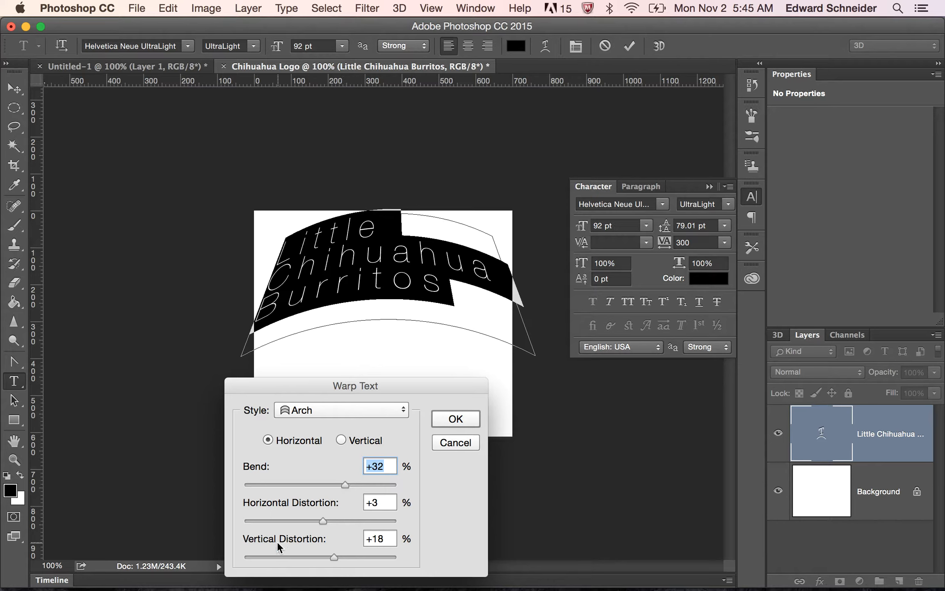
pyautogui.click(340, 410)
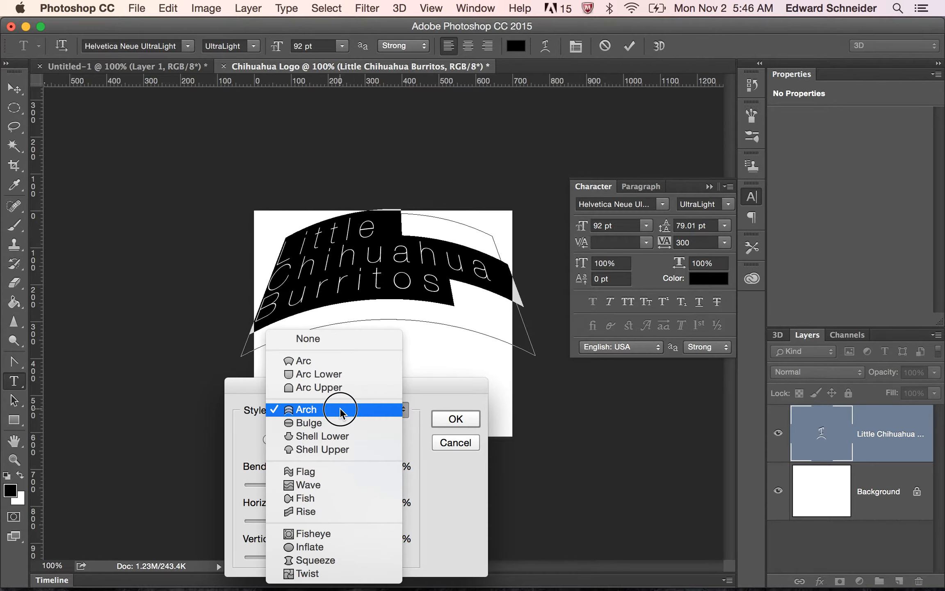
pyautogui.click(331, 533)
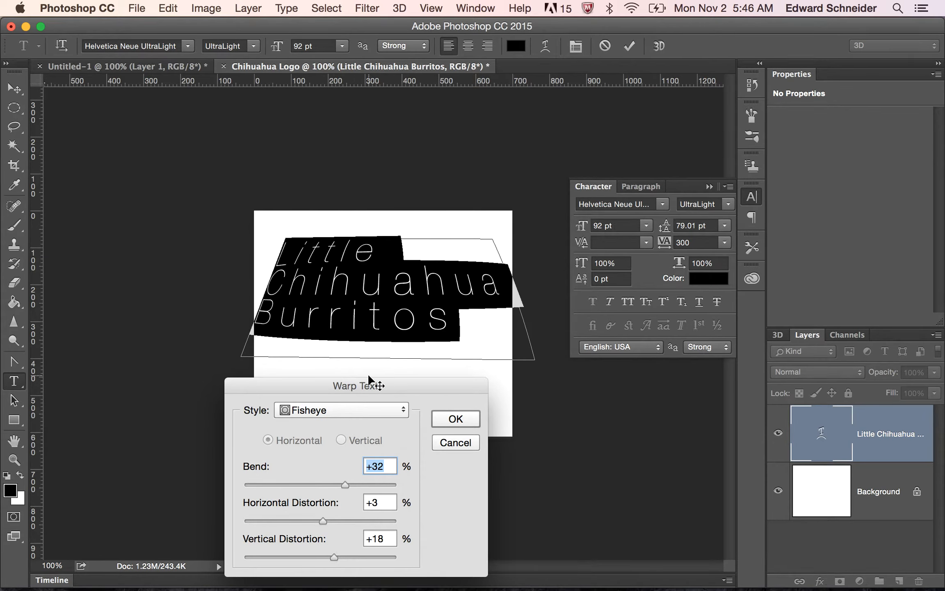
# Discard the text warp and centre-align the three lines of text
pyautogui.click(643, 185)
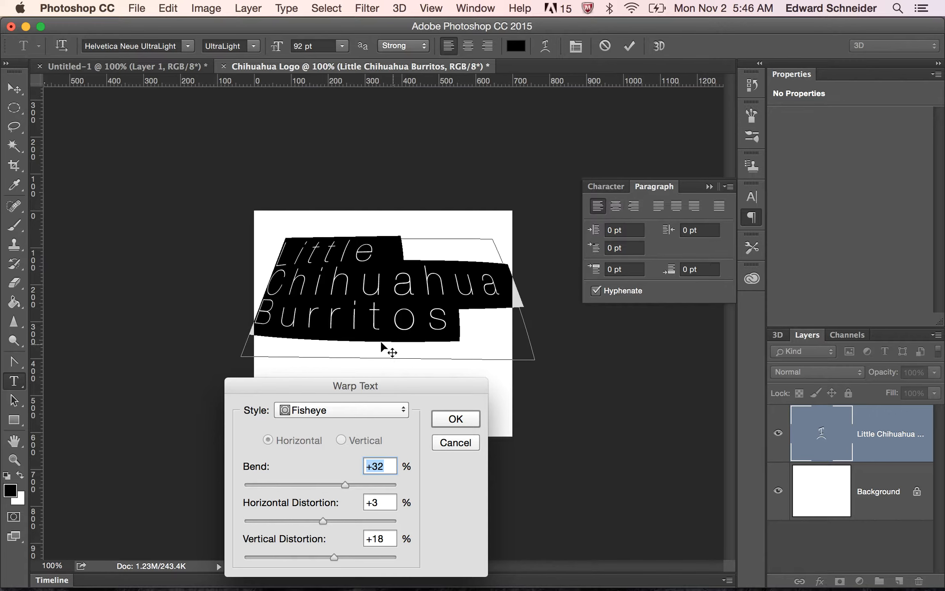
pyautogui.click(455, 442)
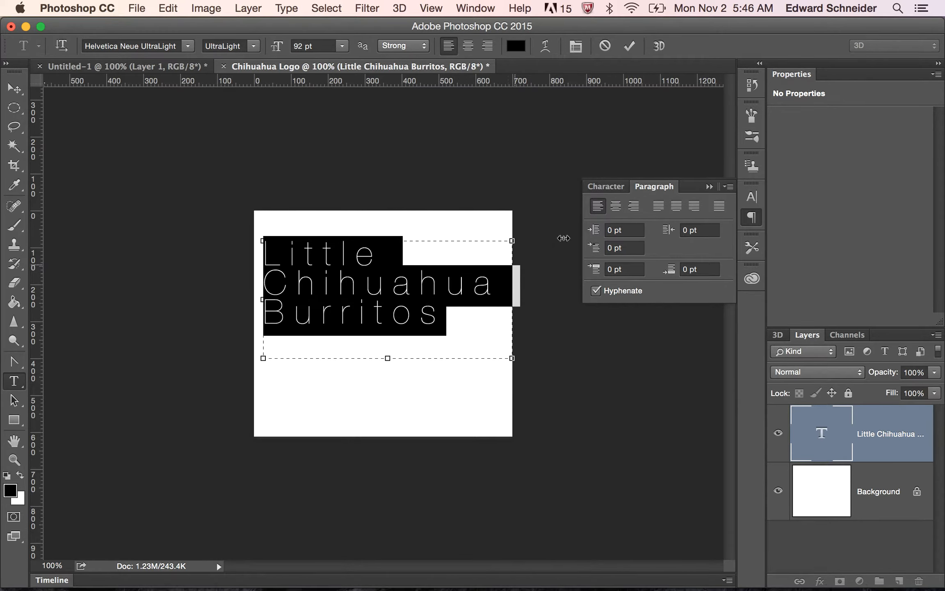
pyautogui.click(616, 206)
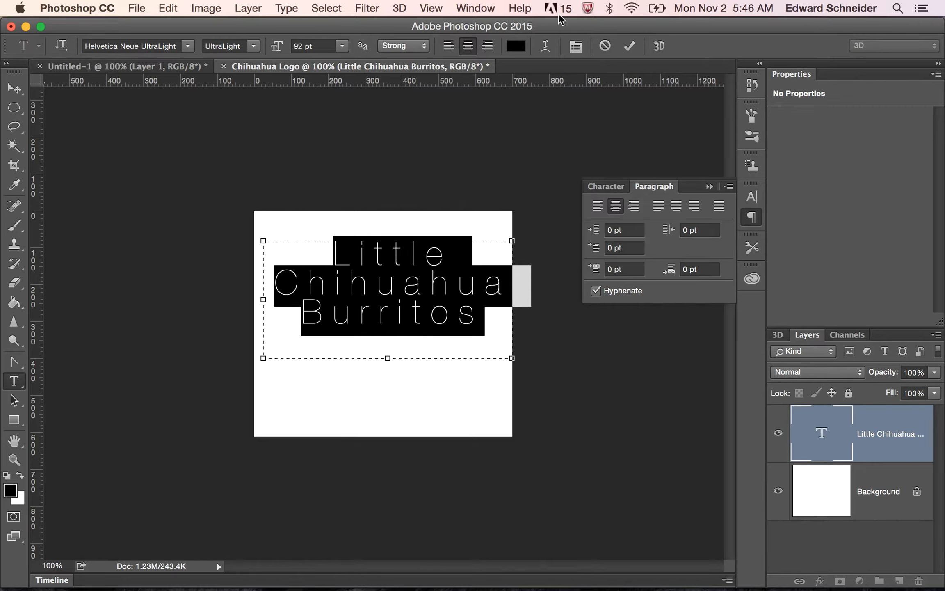
# Try a horizontal Arc warp on the centred text, move the text down toward mid-canvas, and cancel the warp
pyautogui.click(546, 46)
pyautogui.click(343, 412)
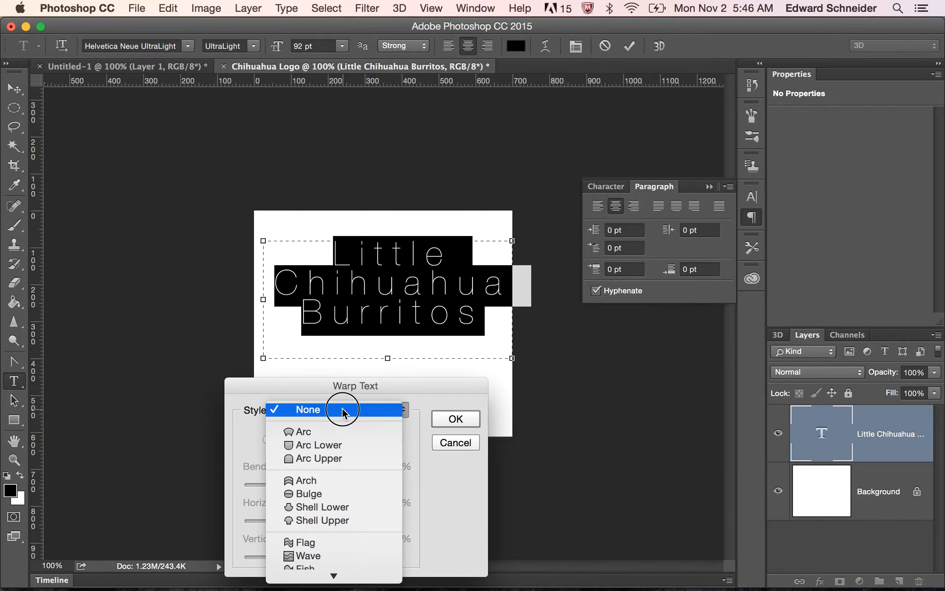
pyautogui.click(343, 431)
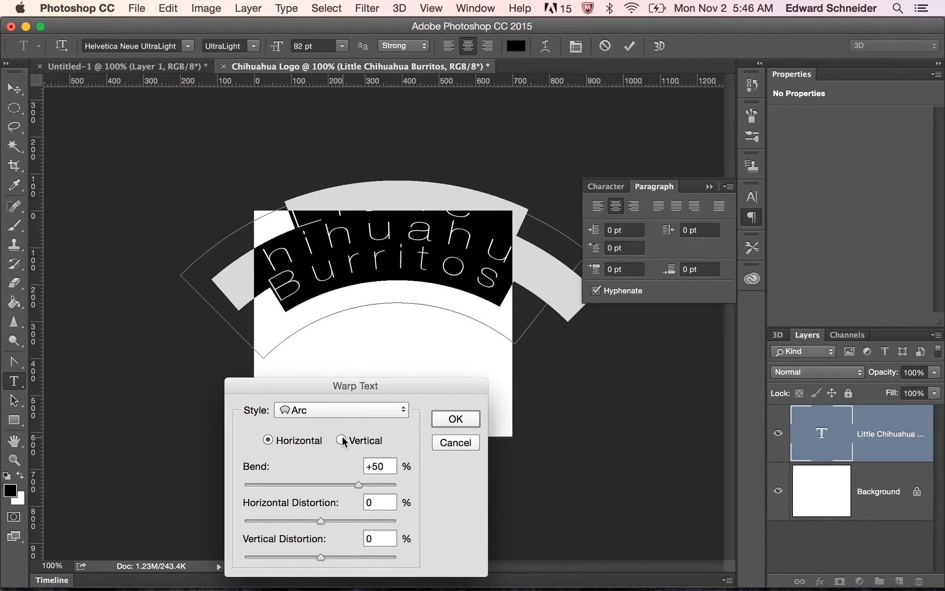
pyautogui.moveTo(386, 293); pyautogui.dragTo(366, 349)
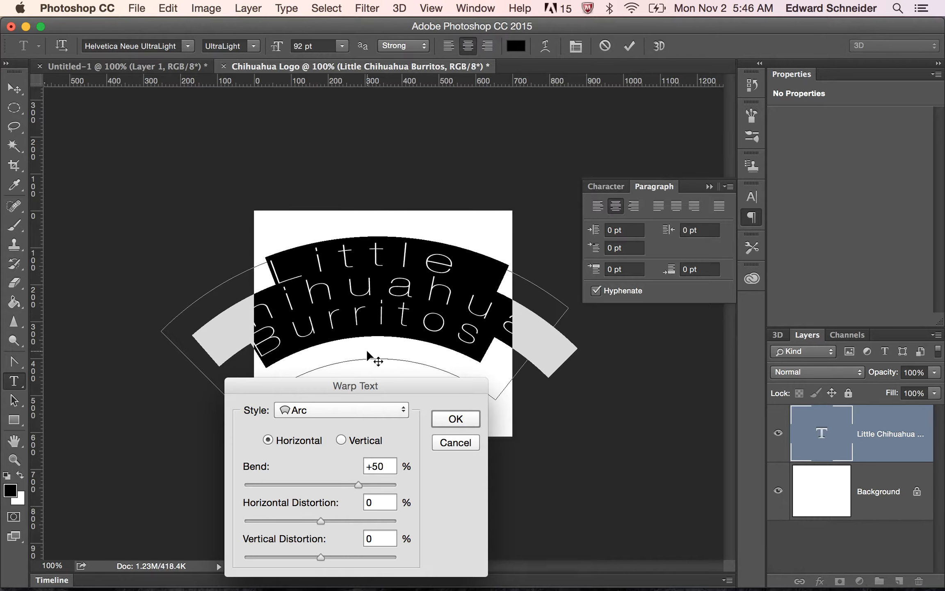
pyautogui.click(457, 442)
# Widen the canvas to 1000 pixels and move the text block to its centre
pyautogui.click(205, 9)
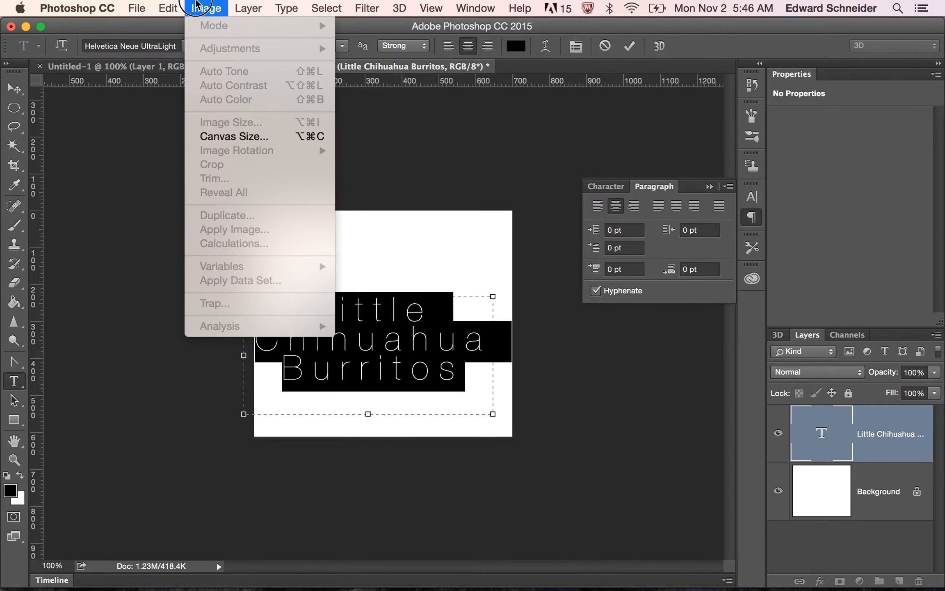
pyautogui.click(227, 131)
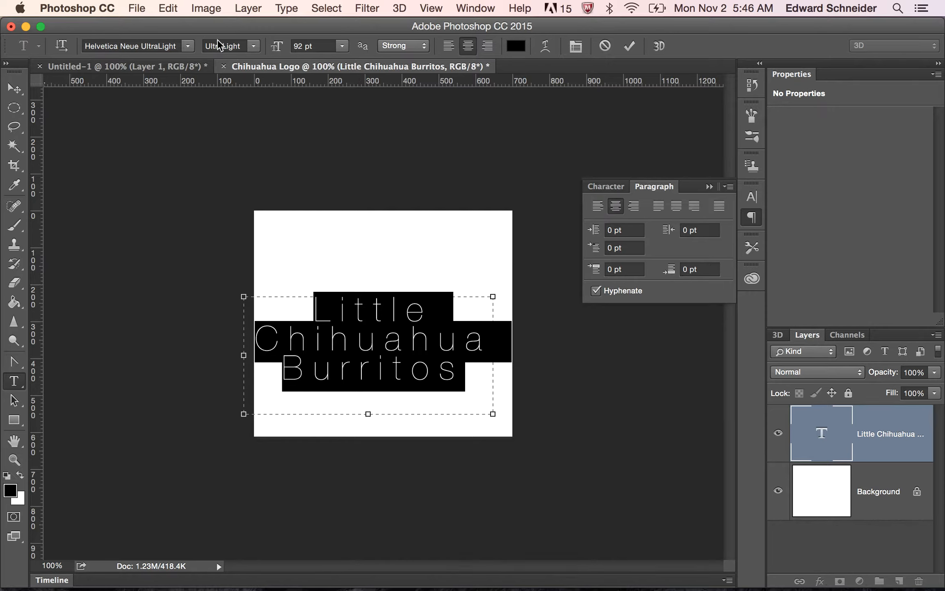
pyautogui.click(213, 8)
pyautogui.click(213, 7)
pyautogui.click(16, 89)
pyautogui.click(205, 8)
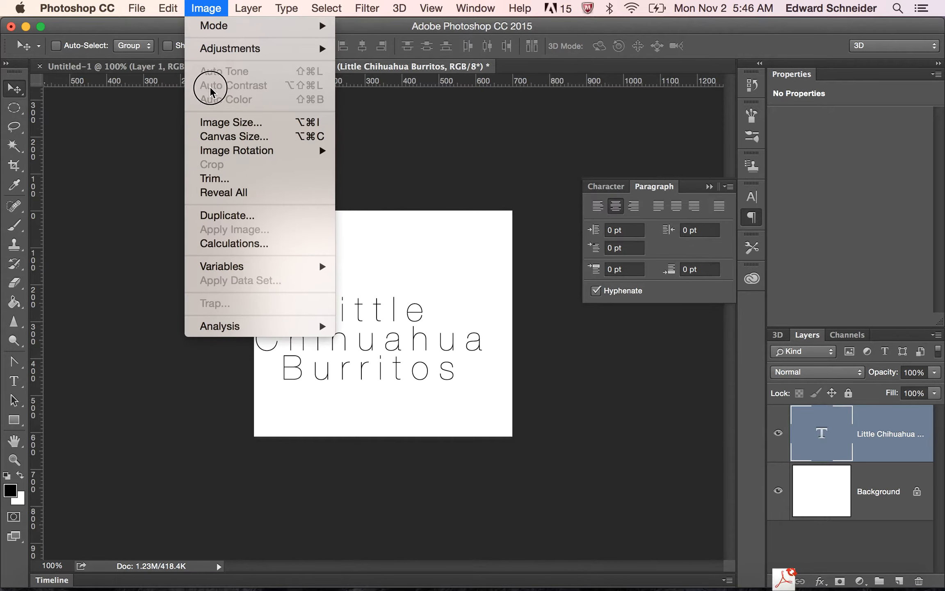
pyautogui.click(220, 141)
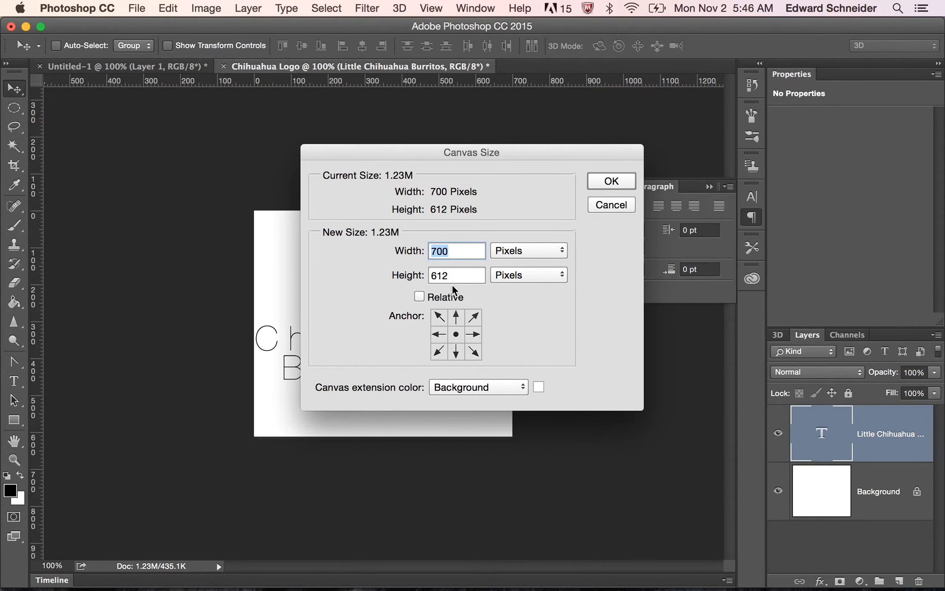
pyautogui.write('1000')
pyautogui.press('Return')
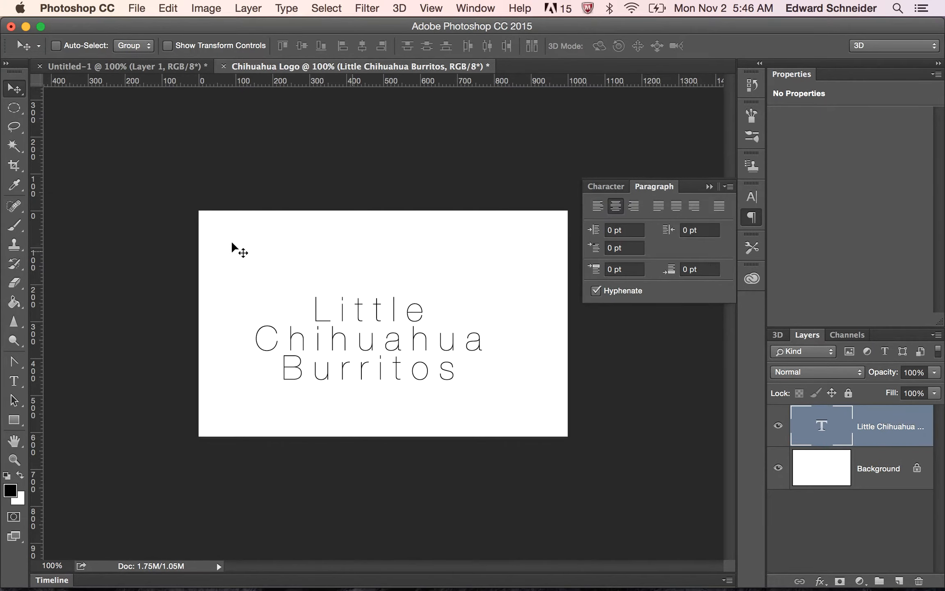
pyautogui.moveTo(355, 338); pyautogui.dragTo(375, 331)
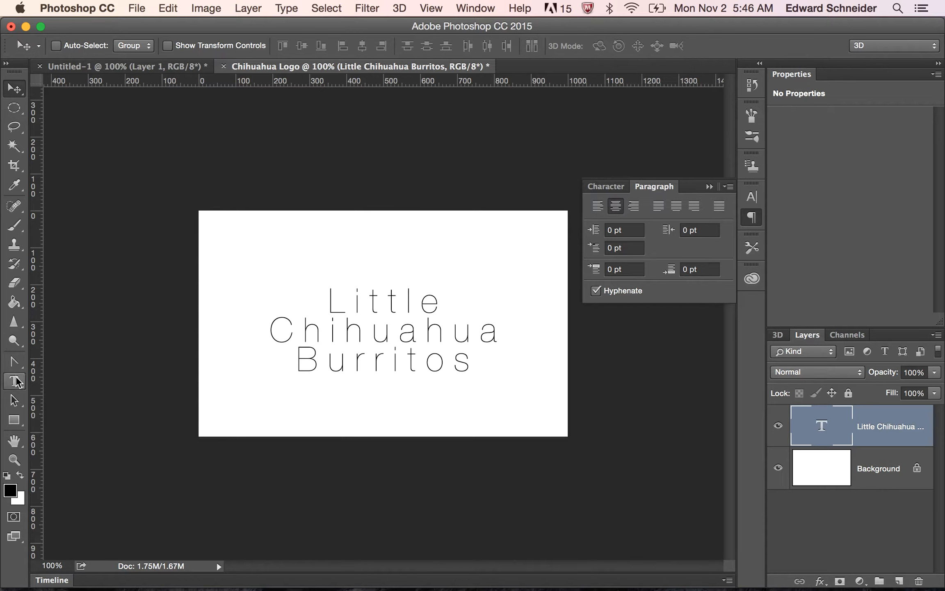
# Try a horizontal Arc warp on the three lines of text with bends of +62% and +10%
pyautogui.click(15, 381)
pyautogui.moveTo(328, 303); pyautogui.dragTo(509, 387)
pyautogui.click(546, 51)
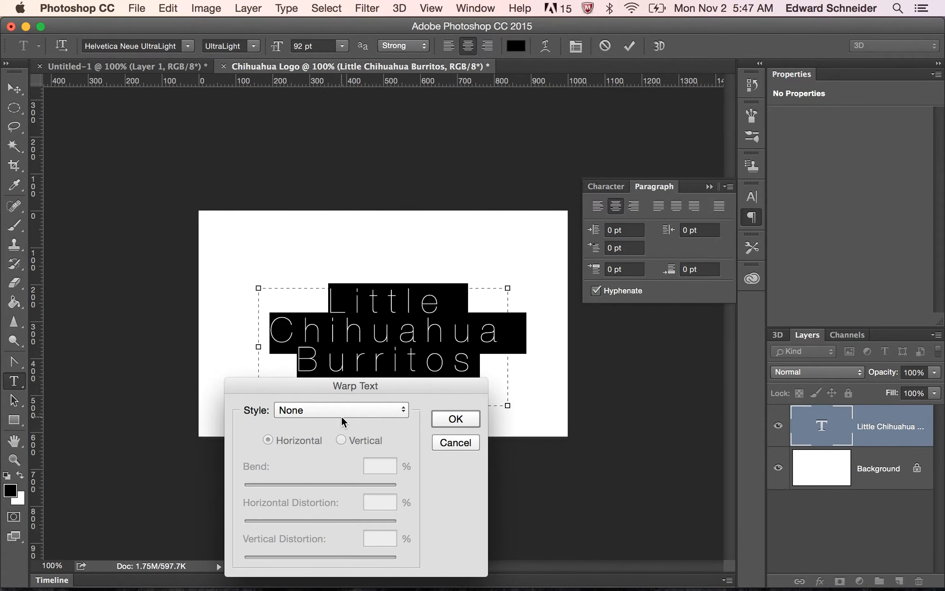
pyautogui.click(345, 410)
pyautogui.click(341, 432)
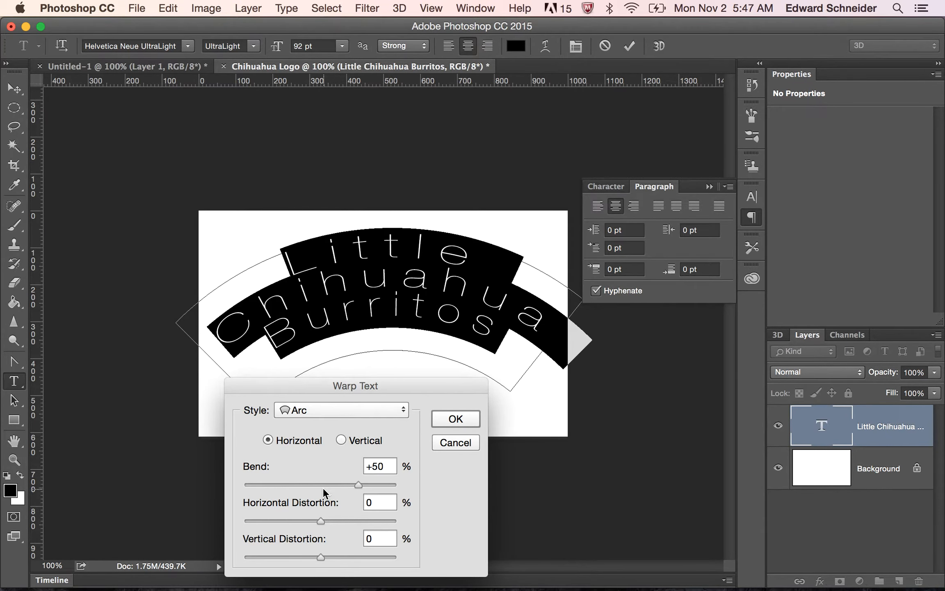
pyautogui.moveTo(358, 485); pyautogui.dragTo(368, 485)
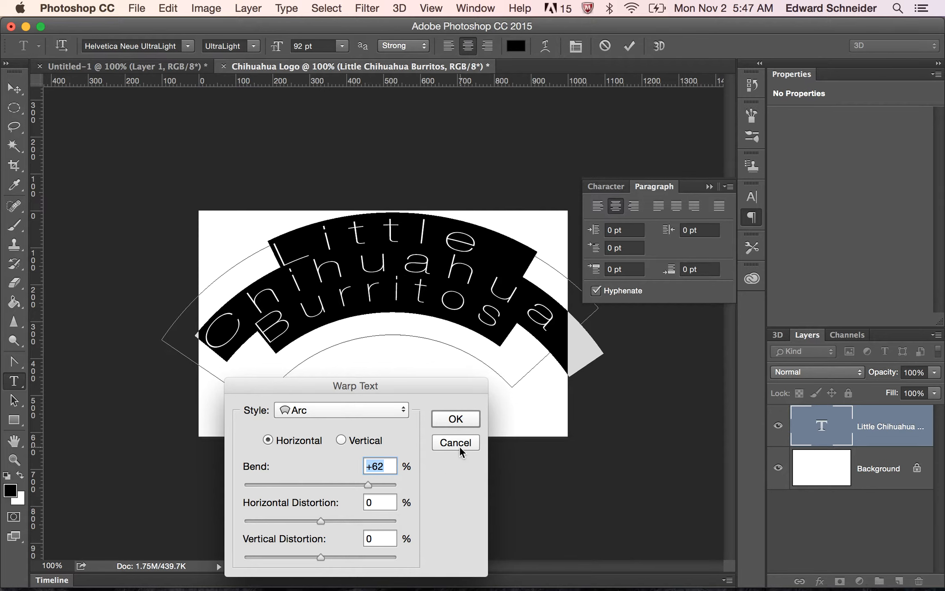
pyautogui.moveTo(312, 488); pyautogui.dragTo(327, 477)
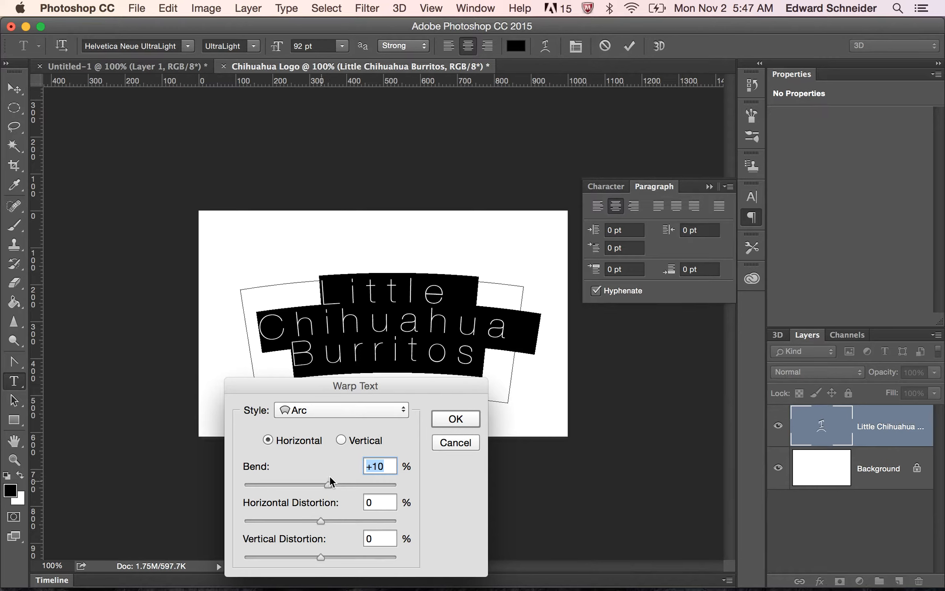
pyautogui.click(452, 443)
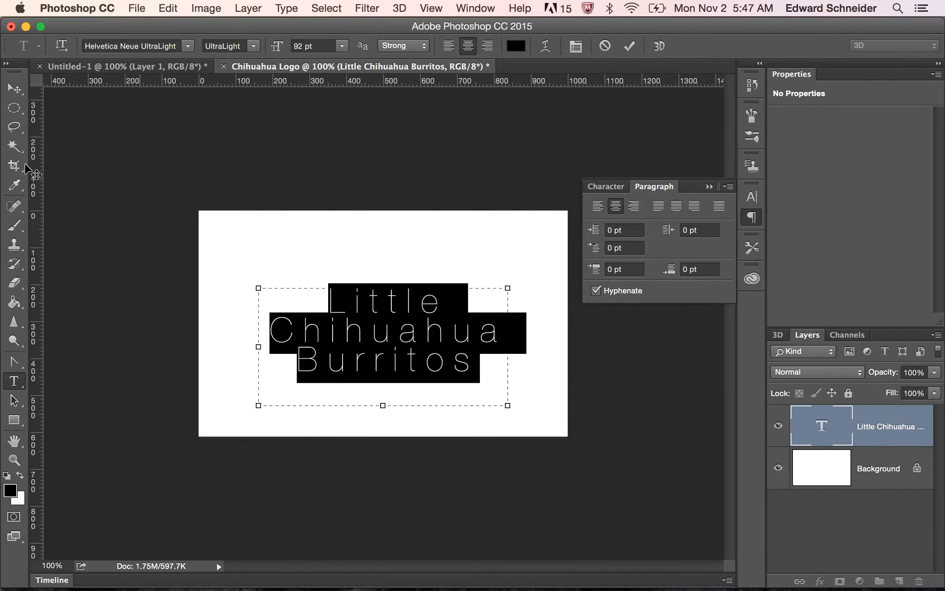
# Move the text block up and toward the right side of the canvas
pyautogui.click(14, 87)
pyautogui.moveTo(331, 311); pyautogui.dragTo(384, 288)
pyautogui.click(308, 367)
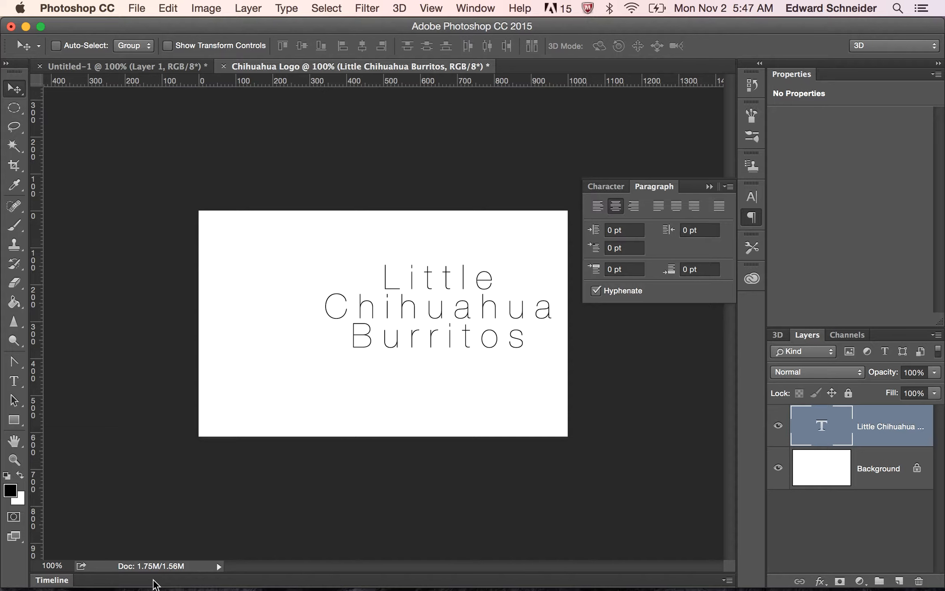
# Copy the entire chihuahua silhouette from the Untitled-1 document and paste it into the Chihuahua Logo document
pyautogui.click(156, 67)
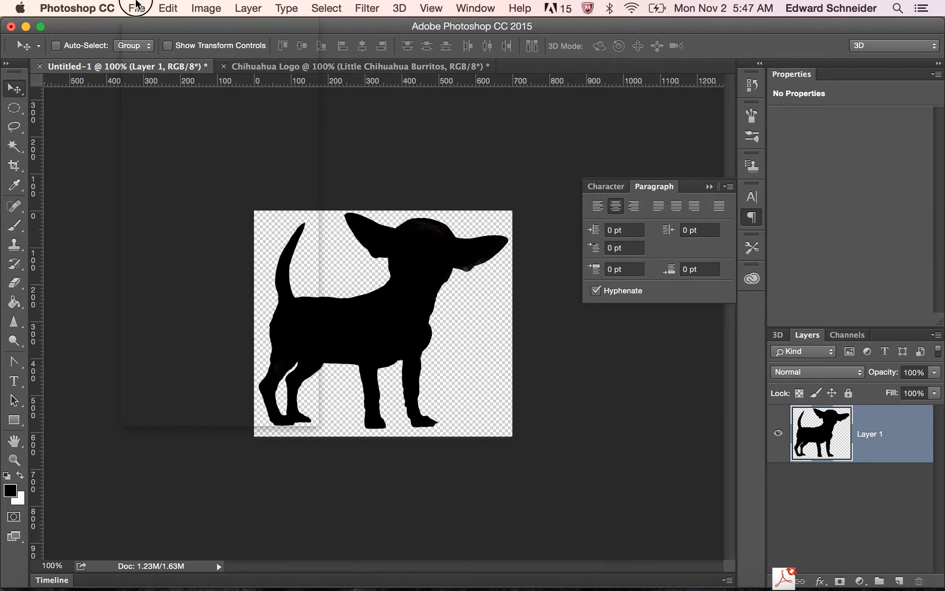
pyautogui.click(137, 8)
pyautogui.moveTo(187, 5)
pyautogui.moveTo(327, 8)
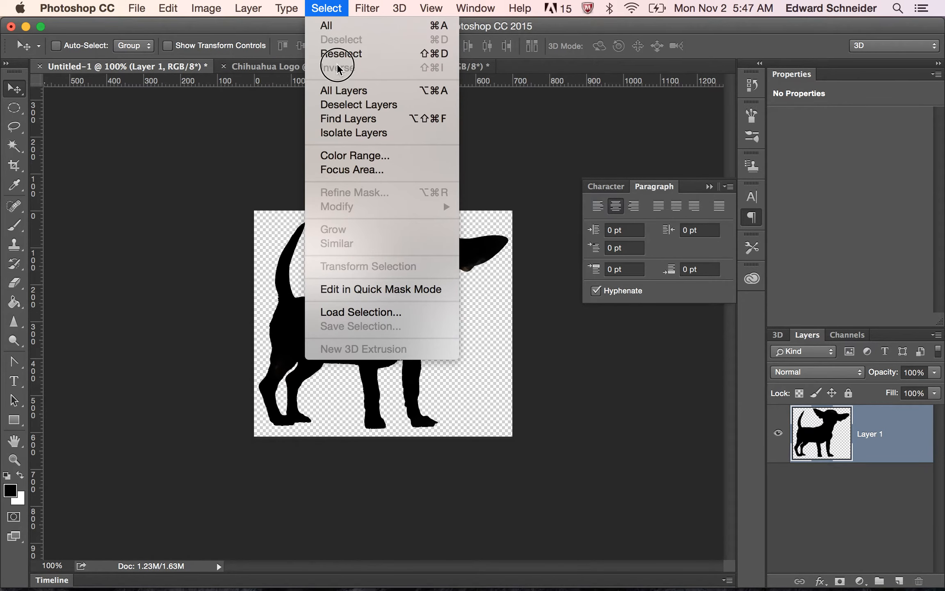
pyautogui.click(328, 30)
pyautogui.click(168, 8)
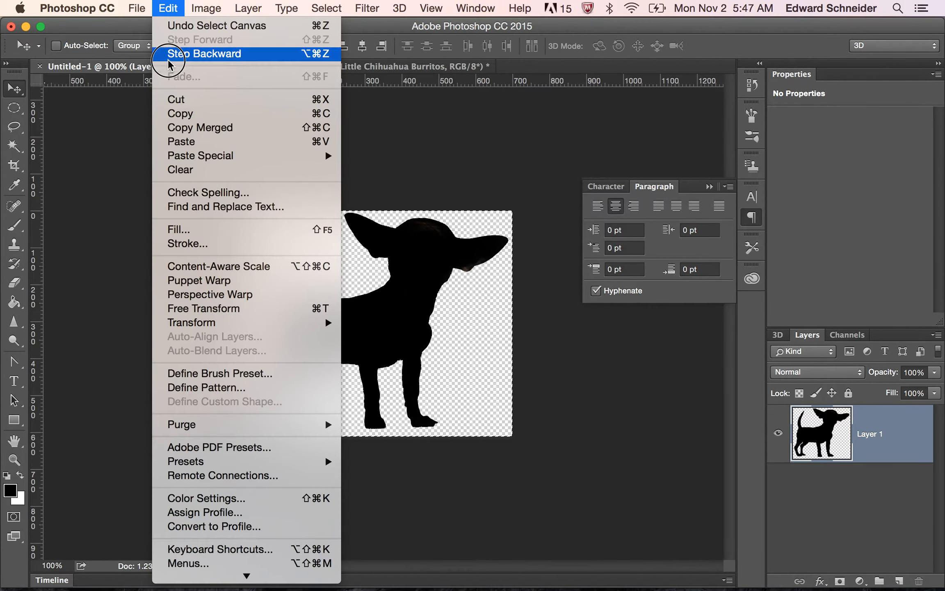
pyautogui.click(177, 113)
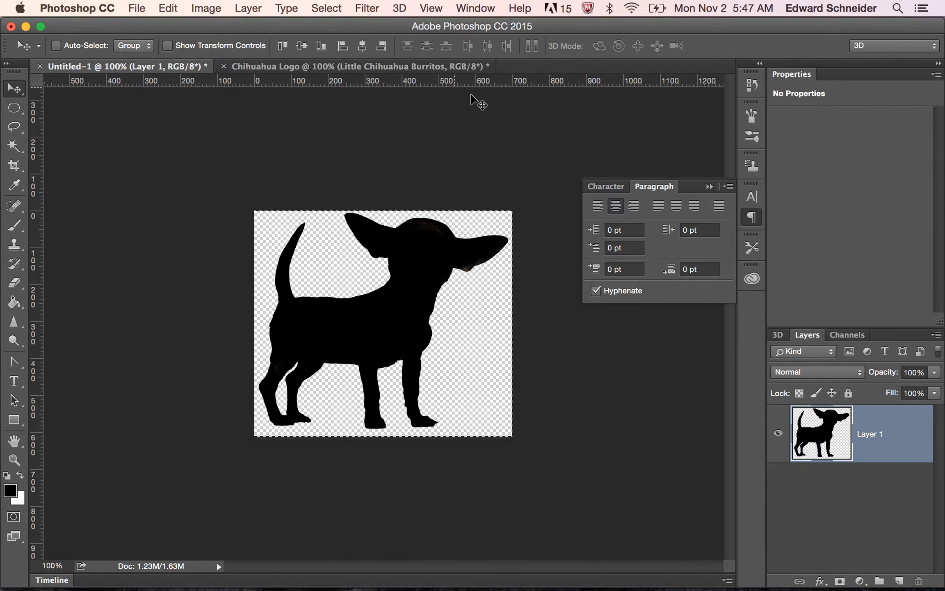
pyautogui.click(427, 68)
pyautogui.press('super+v')
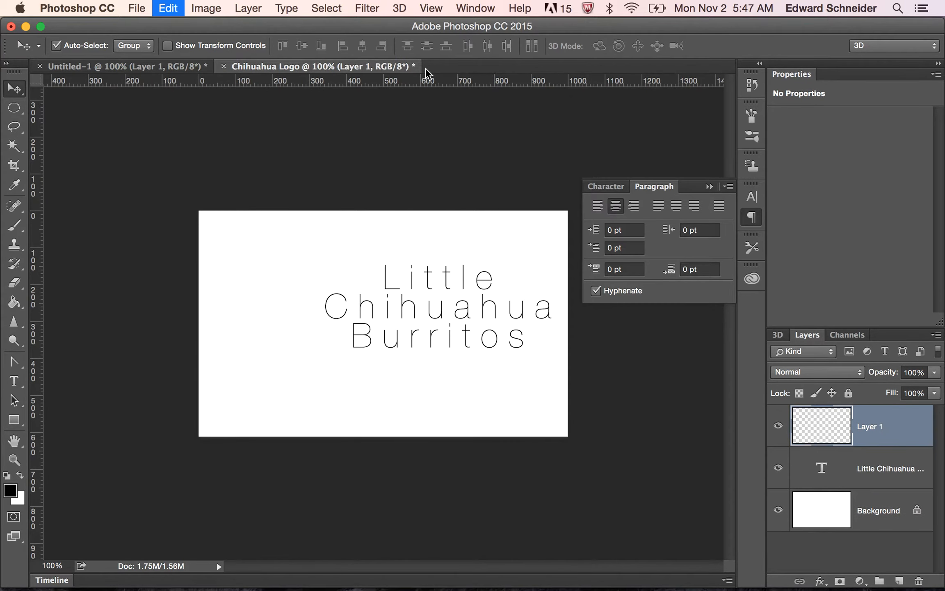
# Scale the pasted chihuahua down to about 13% and place it in the empty area left of the text
pyautogui.click(168, 9)
pyautogui.click(238, 308)
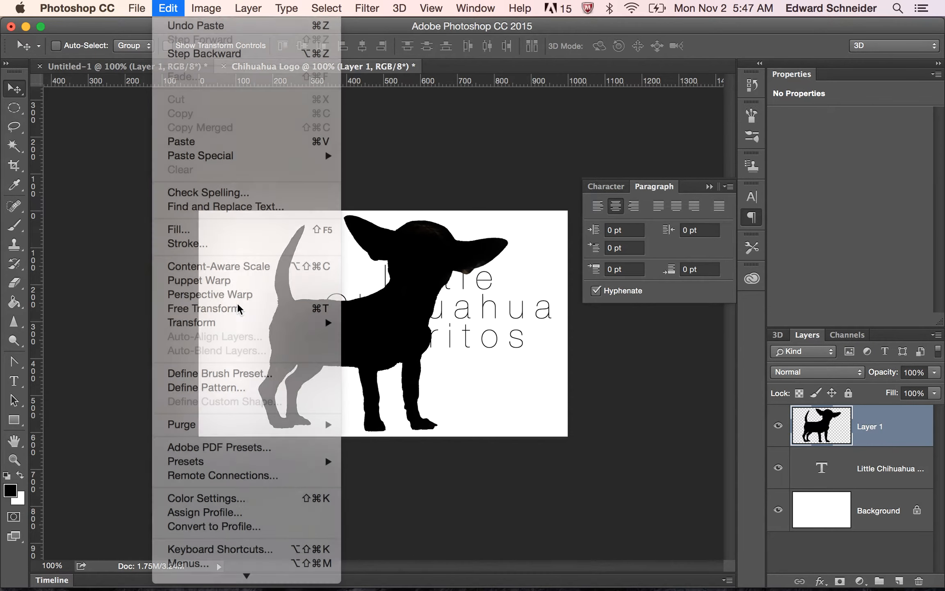
pyautogui.moveTo(511, 219); pyautogui.dragTo(349, 252)
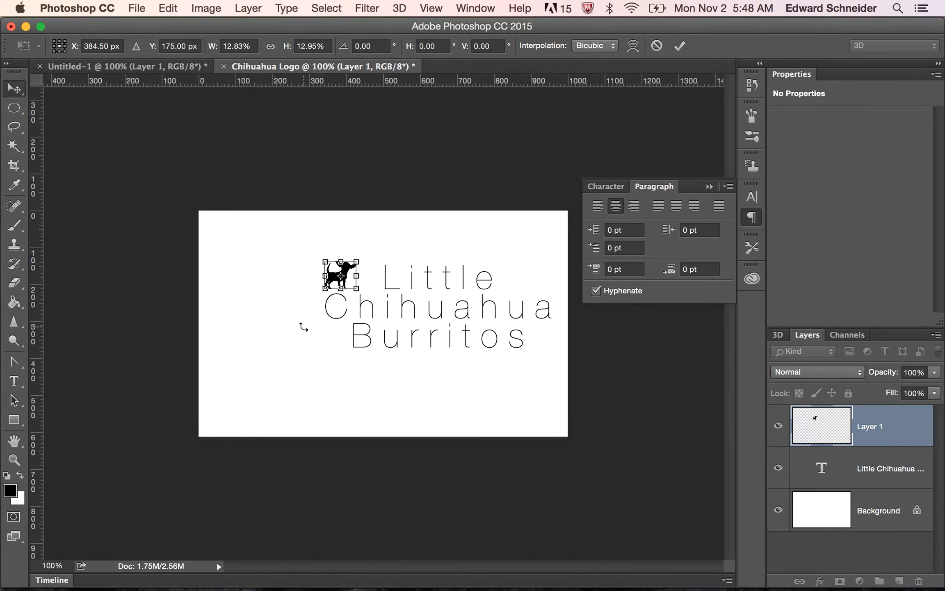
pyautogui.press('Return')
pyautogui.moveTo(336, 280); pyautogui.dragTo(339, 283)
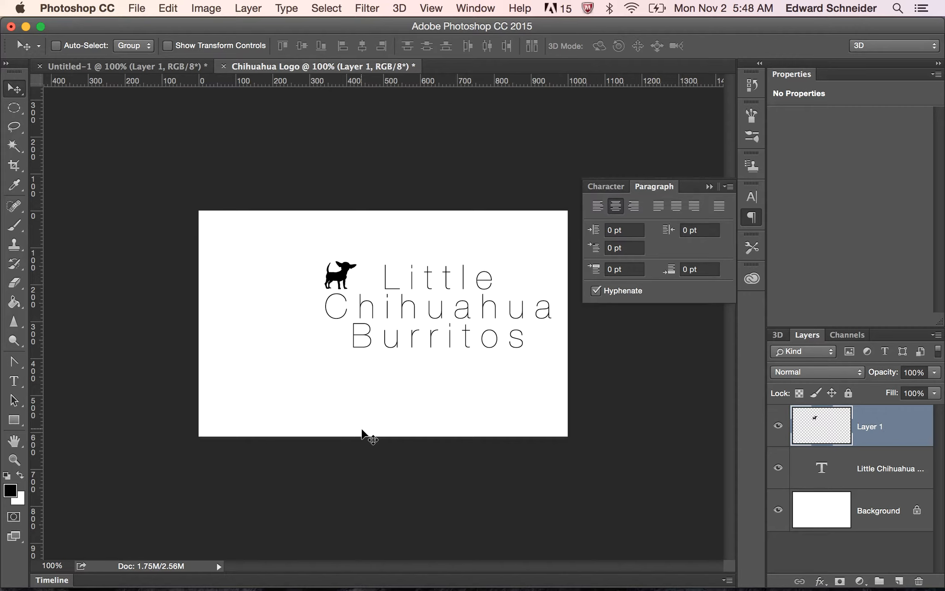
pyautogui.moveTo(349, 278); pyautogui.dragTo(249, 288)
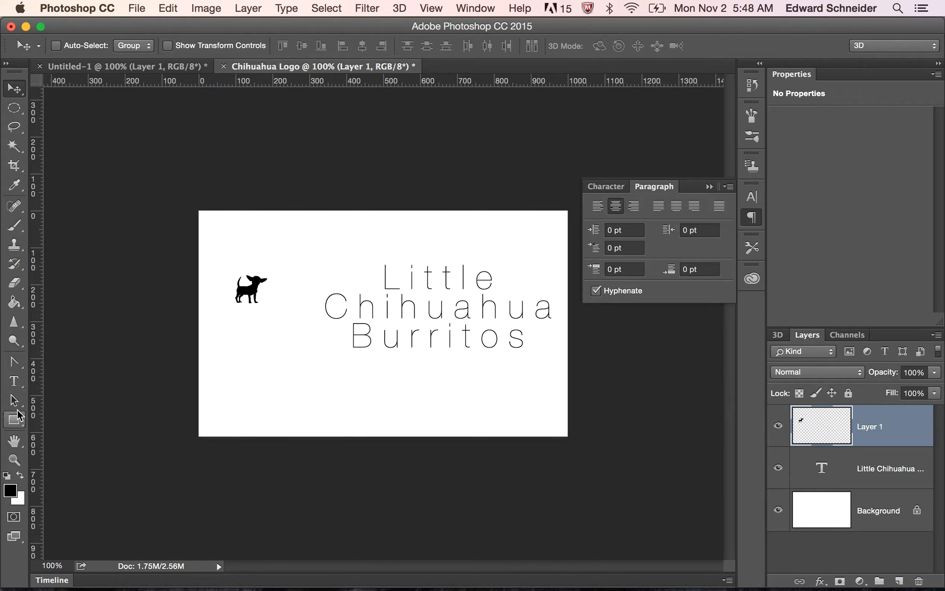
# Left-align the three lines of text and move the text block close beside the chihuahua
pyautogui.click(14, 382)
pyautogui.moveTo(385, 276); pyautogui.dragTo(548, 331)
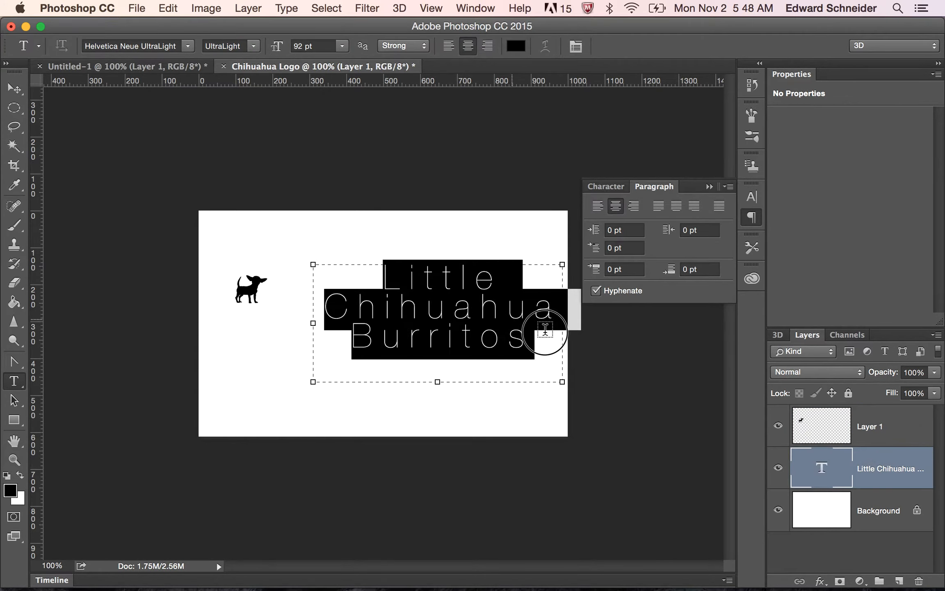
pyautogui.click(600, 210)
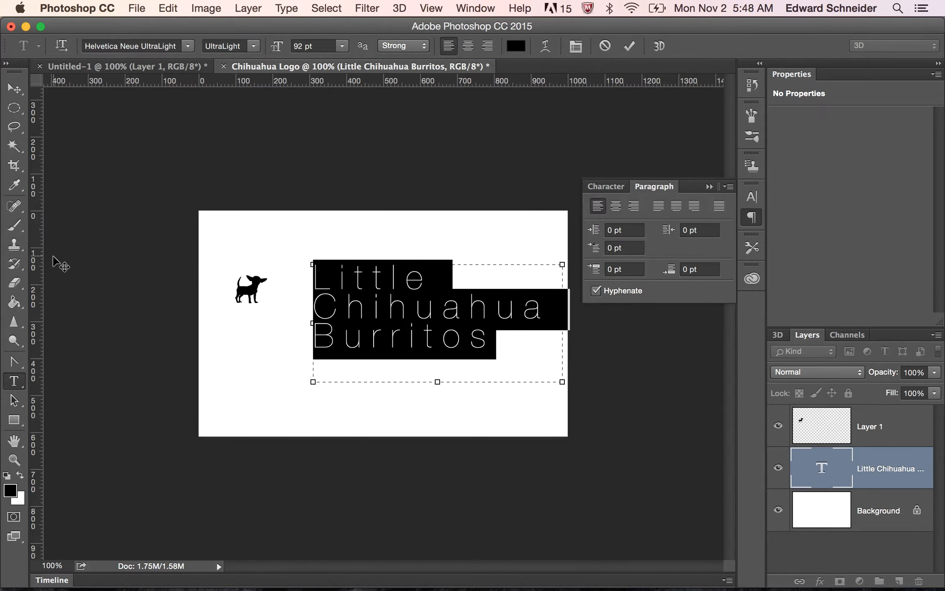
pyautogui.press('super')
pyautogui.keyDown('super'); pyautogui.click(151, 221); pyautogui.keyUp('super')
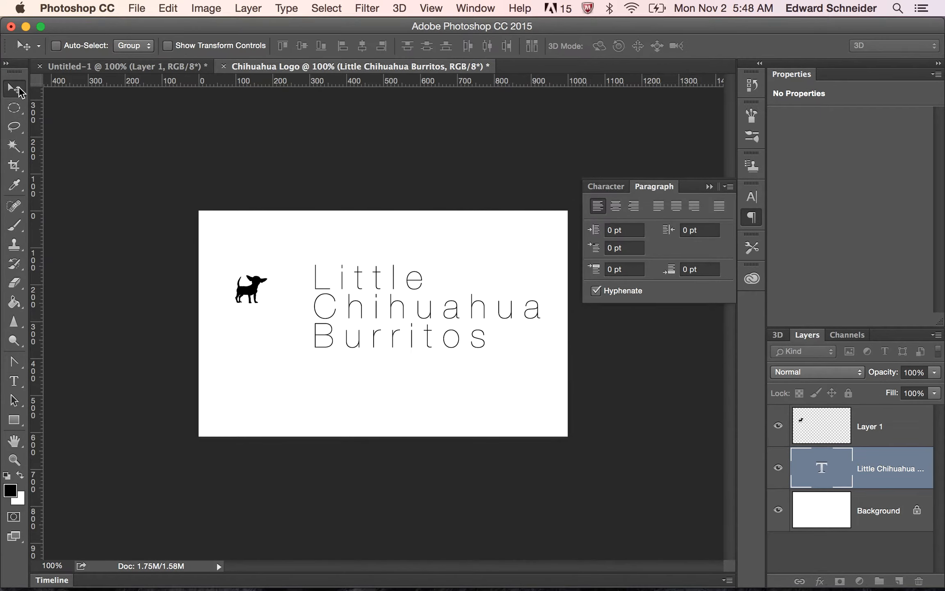
pyautogui.moveTo(250, 295)
pyautogui.mouseDown()
pyautogui.moveTo(483, 339)
pyautogui.moveTo(239, 285)
pyautogui.moveTo(261, 299)
pyautogui.moveTo(247, 297)
pyautogui.mouseUp()
pyautogui.moveTo(403, 311); pyautogui.dragTo(367, 300)
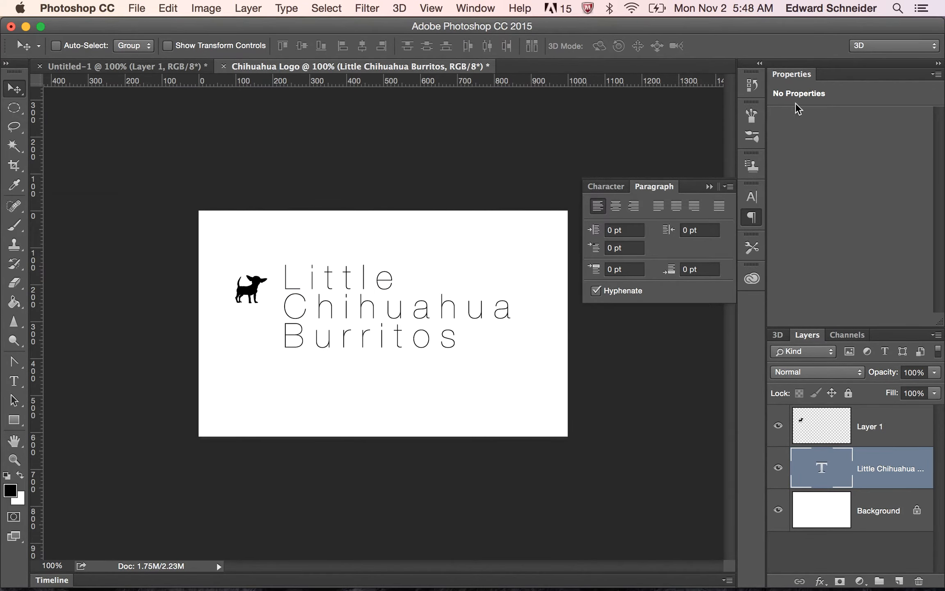
# Move the chihuahua to the end of the "Burritos" line and add a horizontal guide along that line's baseline
pyautogui.click(882, 439)
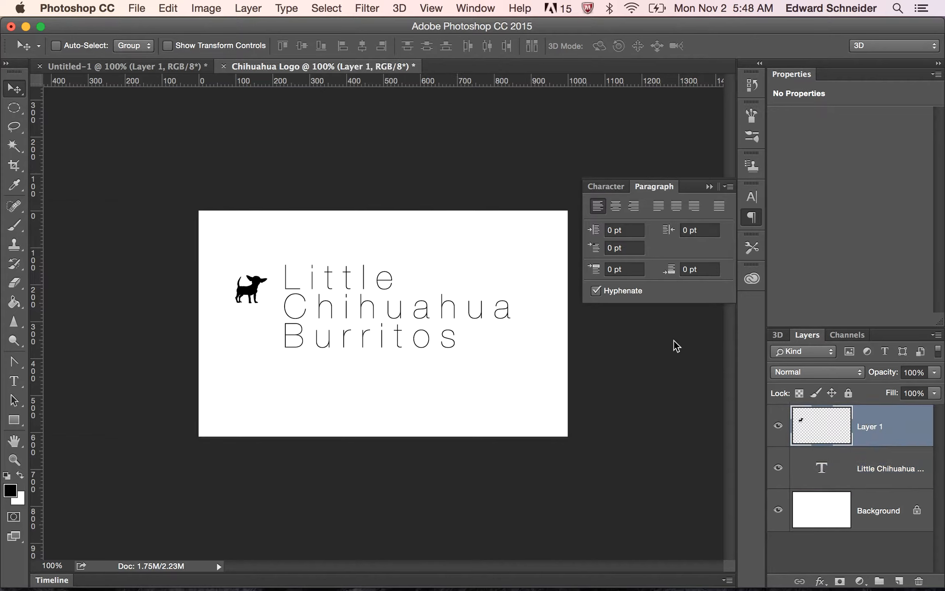
pyautogui.moveTo(248, 291); pyautogui.dragTo(500, 336)
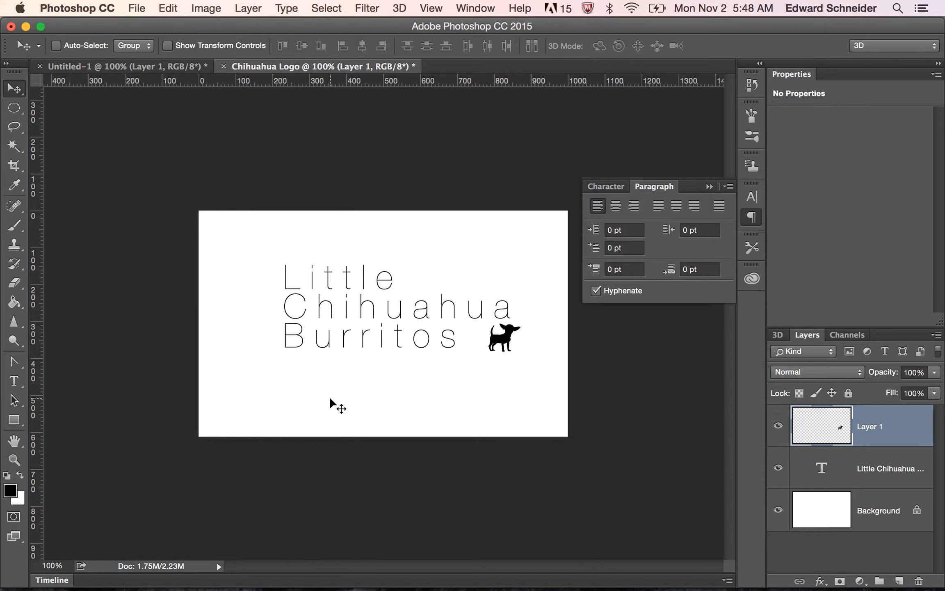
pyautogui.click(489, 337)
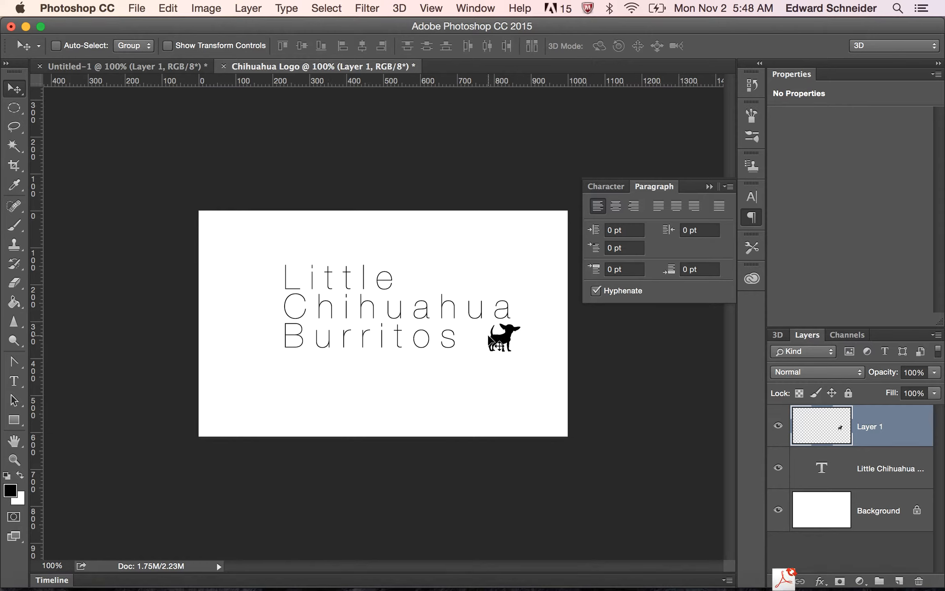
pyautogui.moveTo(489, 336); pyautogui.dragTo(487, 333)
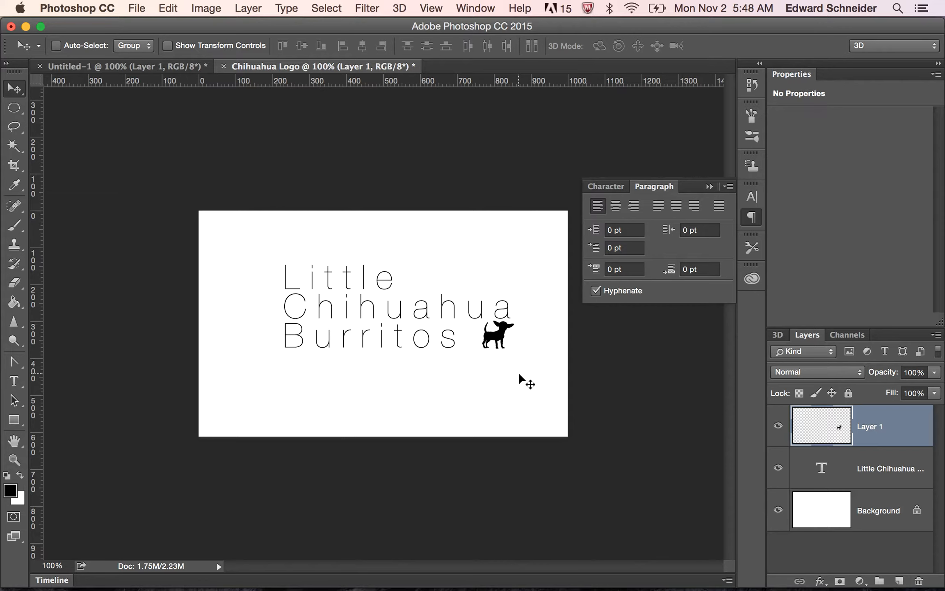
pyautogui.moveTo(400, 79); pyautogui.dragTo(417, 349)
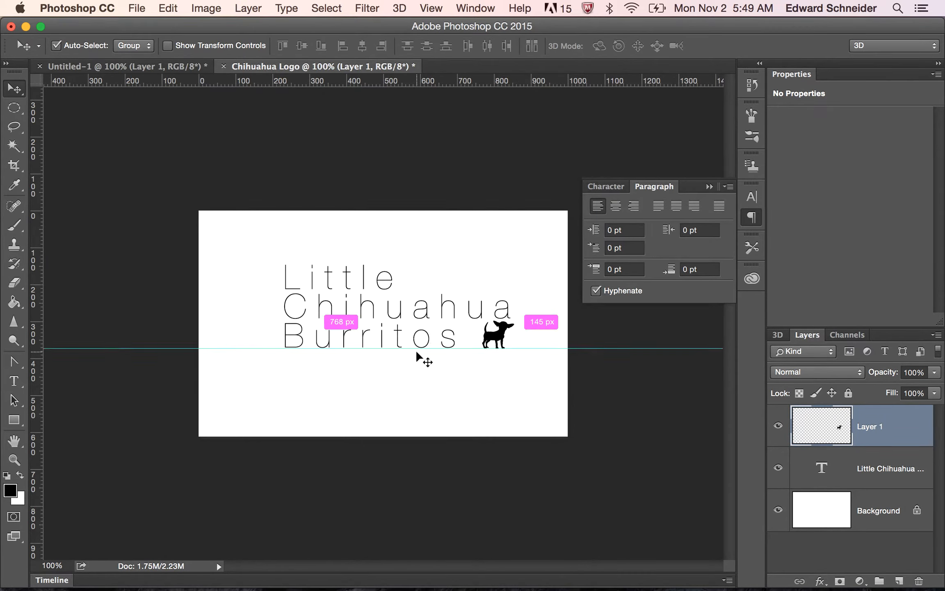
# Add a vertical guide at the right edge of "Chihuahua" and nudge the dog left to line up with it
pyautogui.press('super+plus')
pyautogui.press('super+plus')
pyautogui.hscroll(5, 483, 416)
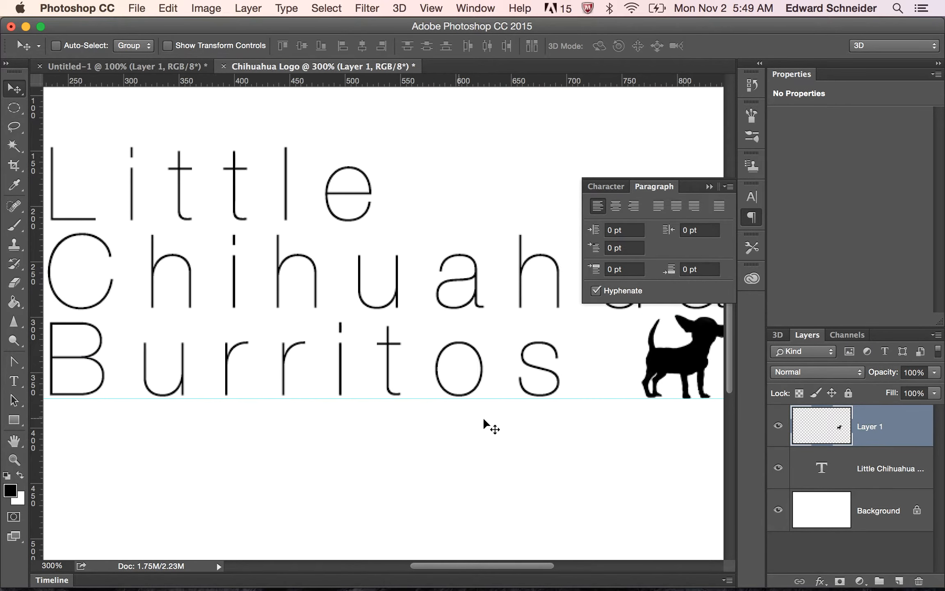
pyautogui.hscroll(-2, 483, 416)
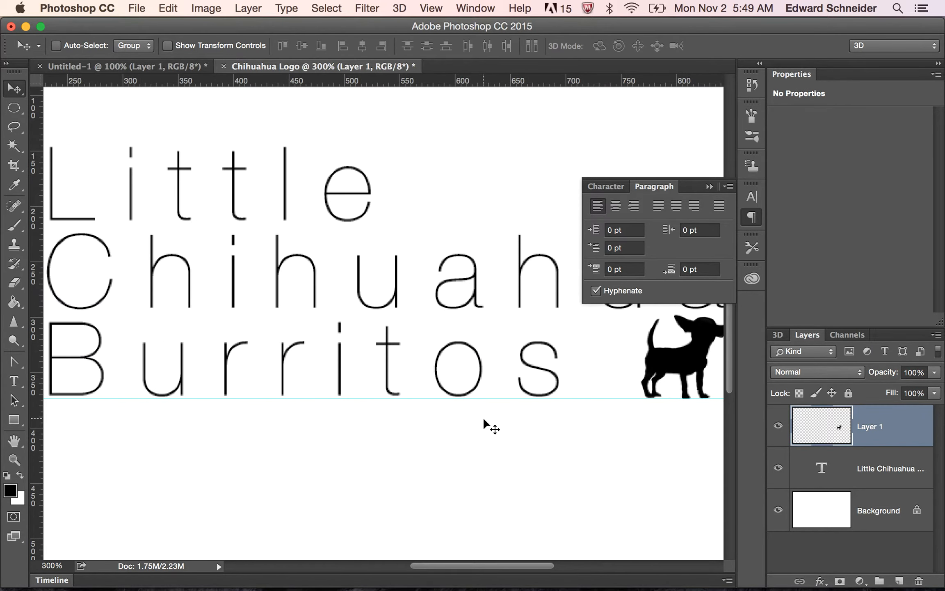
pyautogui.hscroll(8, 483, 417)
pyautogui.scroll(3, 483, 417)
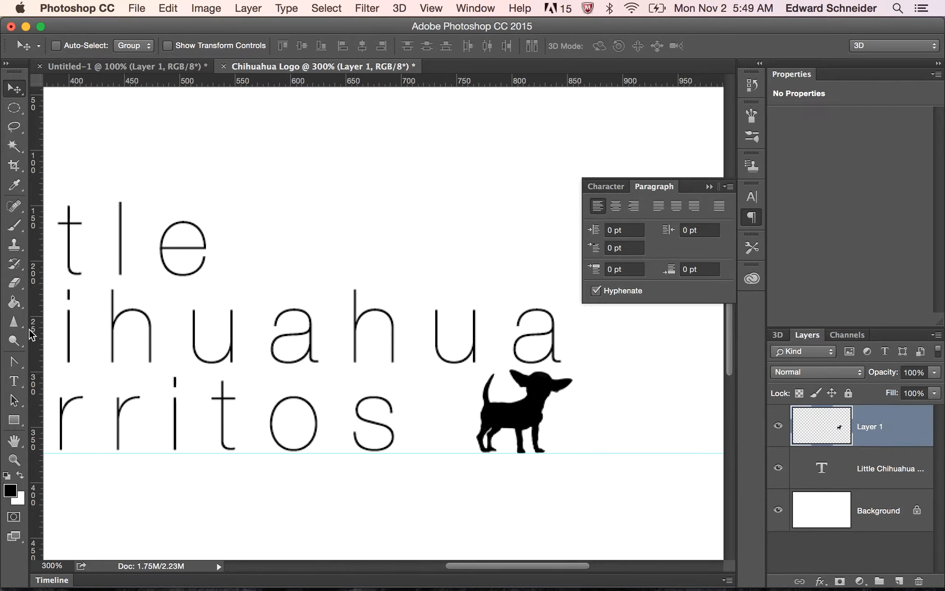
pyautogui.moveTo(32, 334); pyautogui.dragTo(560, 375)
pyautogui.press('Left')
pyautogui.press('Left')
pyautogui.press('Left')
pyautogui.press('Left')
pyautogui.press('Left')
pyautogui.press('Left')
pyautogui.press('Left')
pyautogui.press('Left')
pyautogui.press('Left')
pyautogui.press('Left')
pyautogui.press('Left')
pyautogui.press('Left')
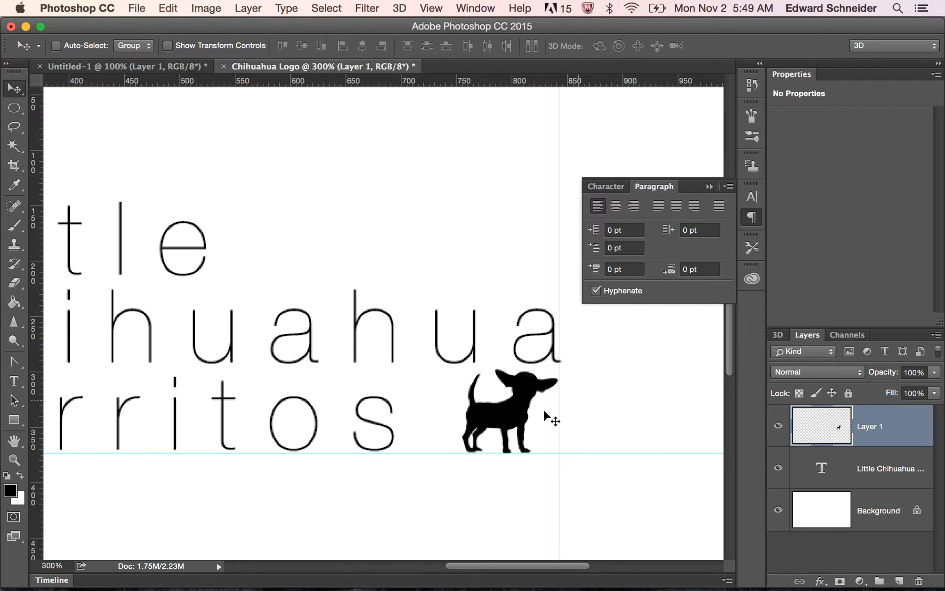
pyautogui.press('super+minus')
pyautogui.press('super+minus')
pyautogui.press('super+minus')
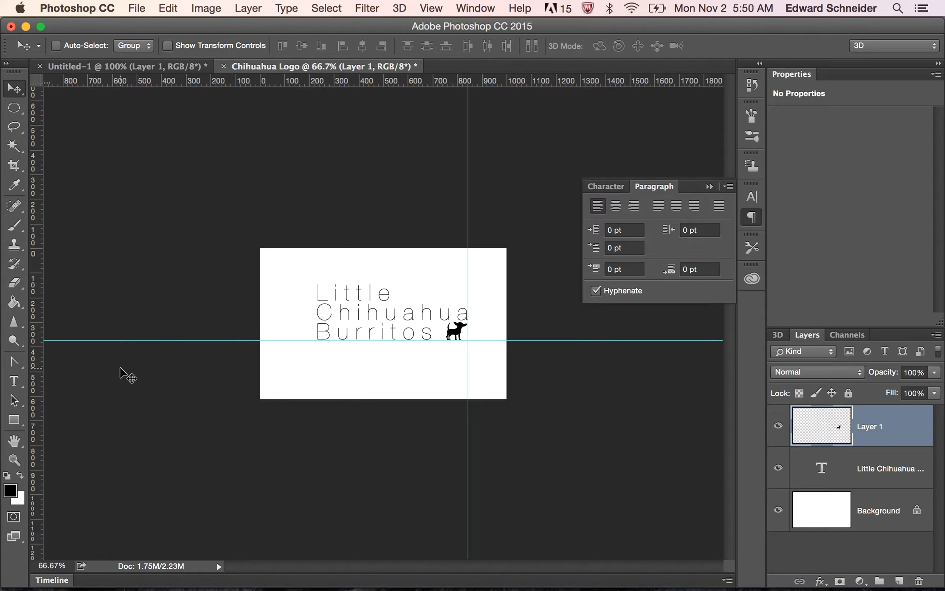
# Switch to Chrome and search Google Images for "well drilling"
pyautogui.moveTo(246, 589)
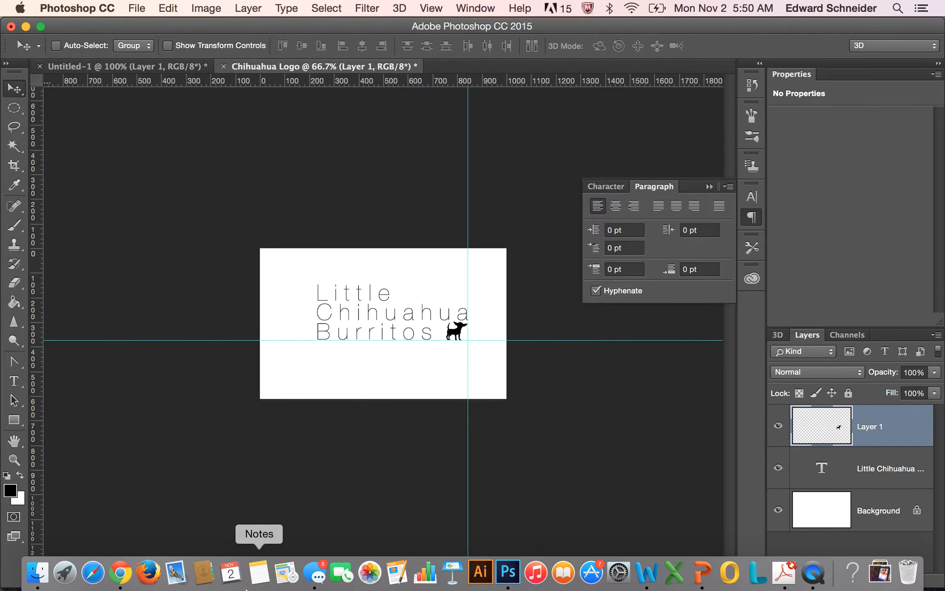
pyautogui.click(120, 575)
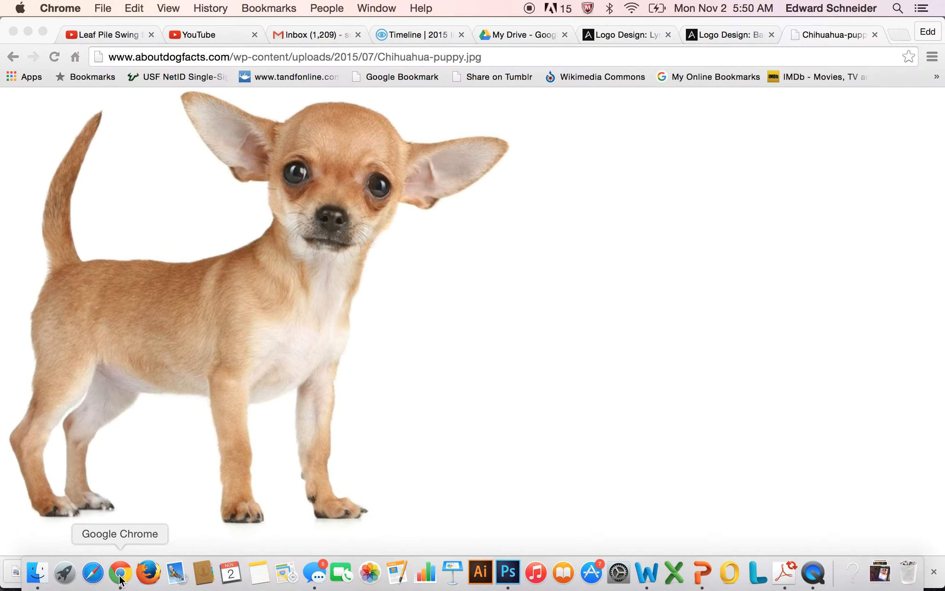
pyautogui.click(13, 57)
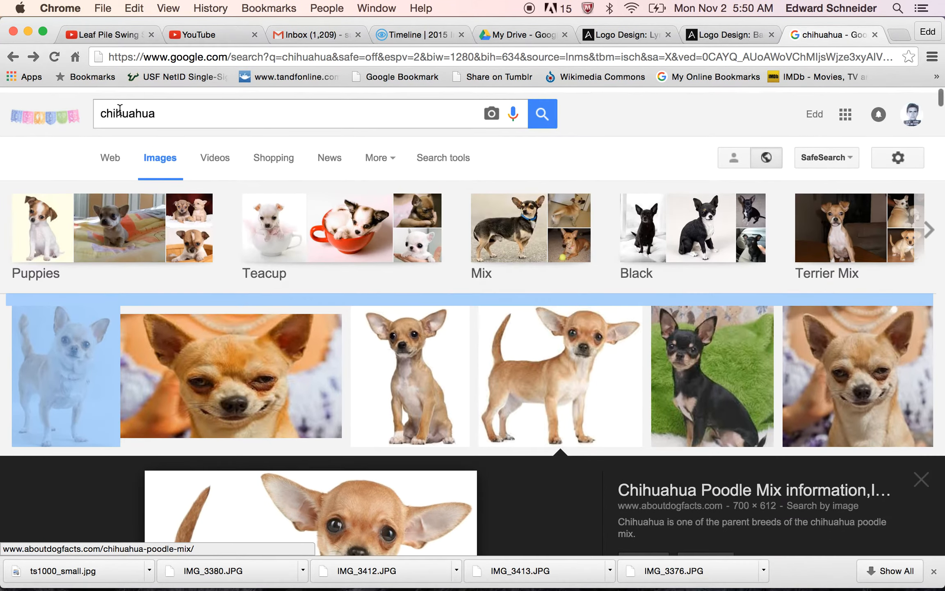
pyautogui.moveTo(185, 108); pyautogui.dragTo(76, 111)
pyautogui.write('we')
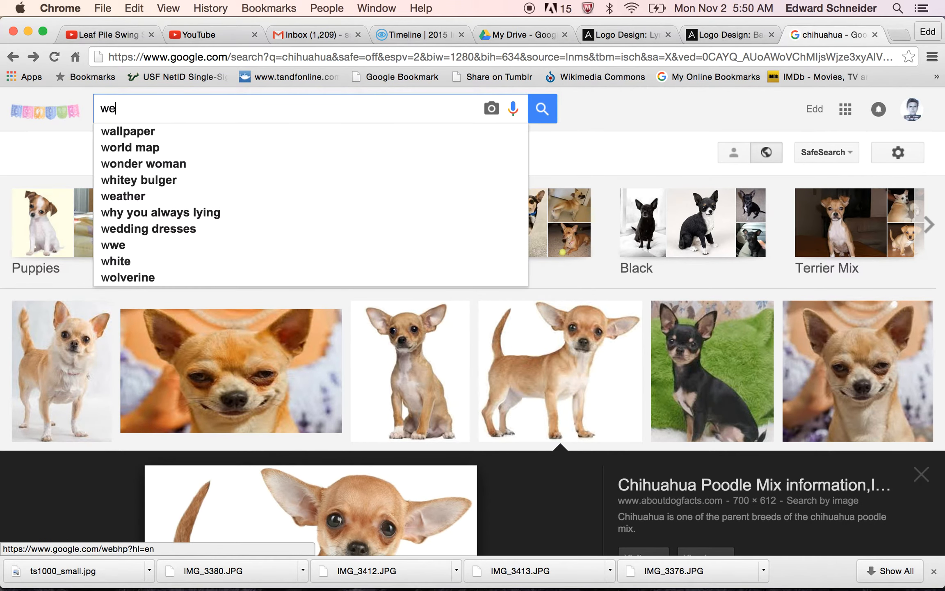
pyautogui.write('ll drilling')
pyautogui.press('Return')
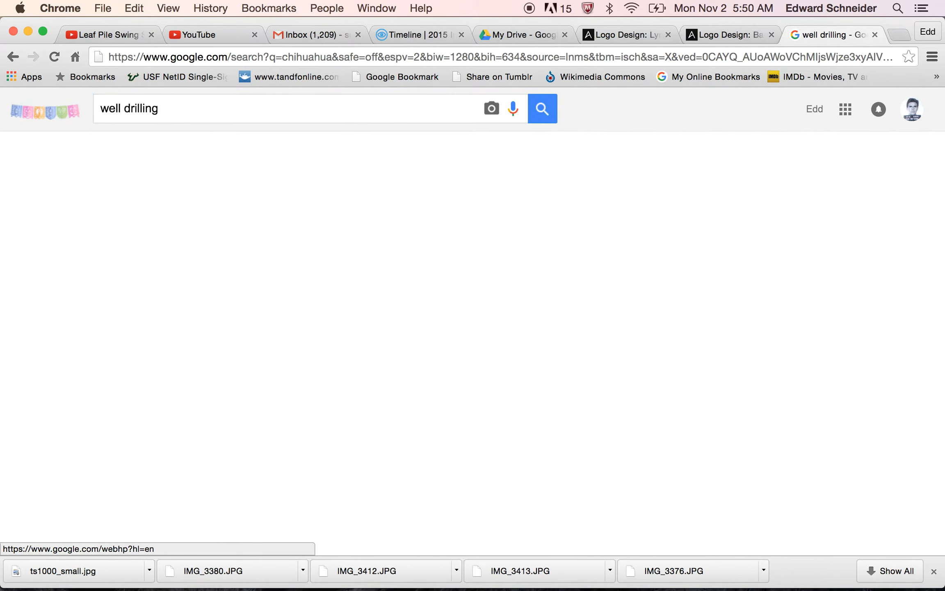
pyautogui.scroll(-2, 305, 483)
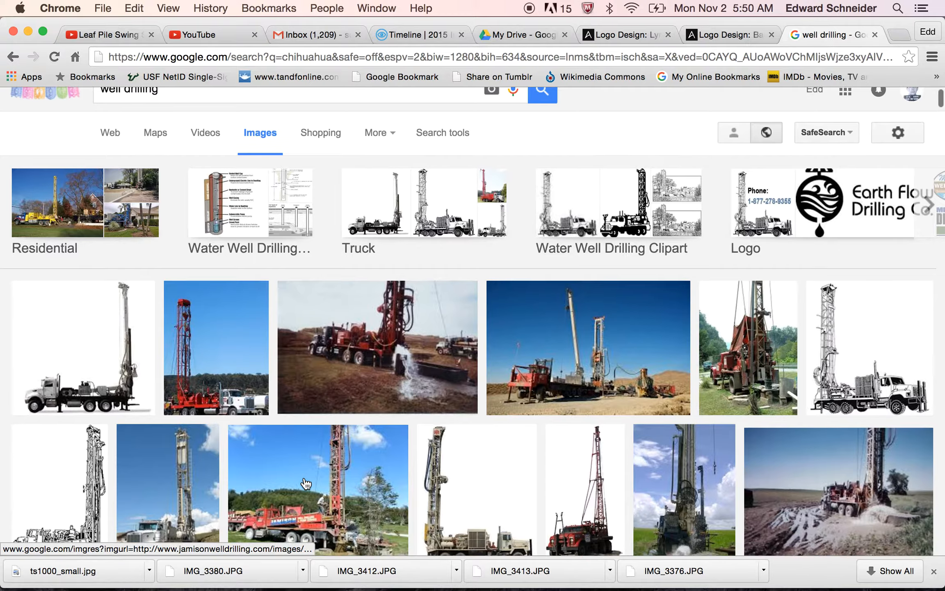
# Find the beige drilling rig truck on a white background in the results, open it full size and copy the image
pyautogui.scroll(-5, 306, 483)
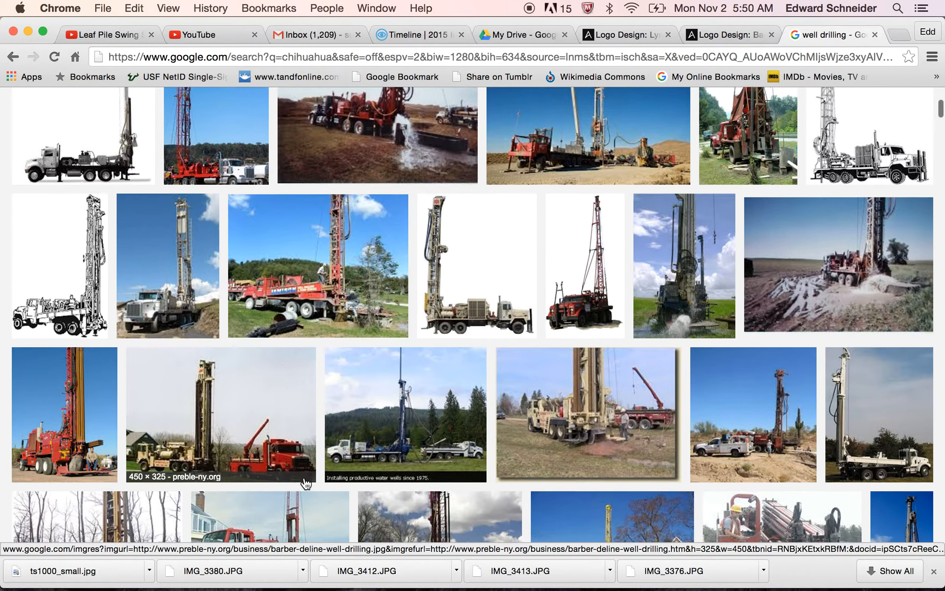
pyautogui.scroll(-1, 305, 484)
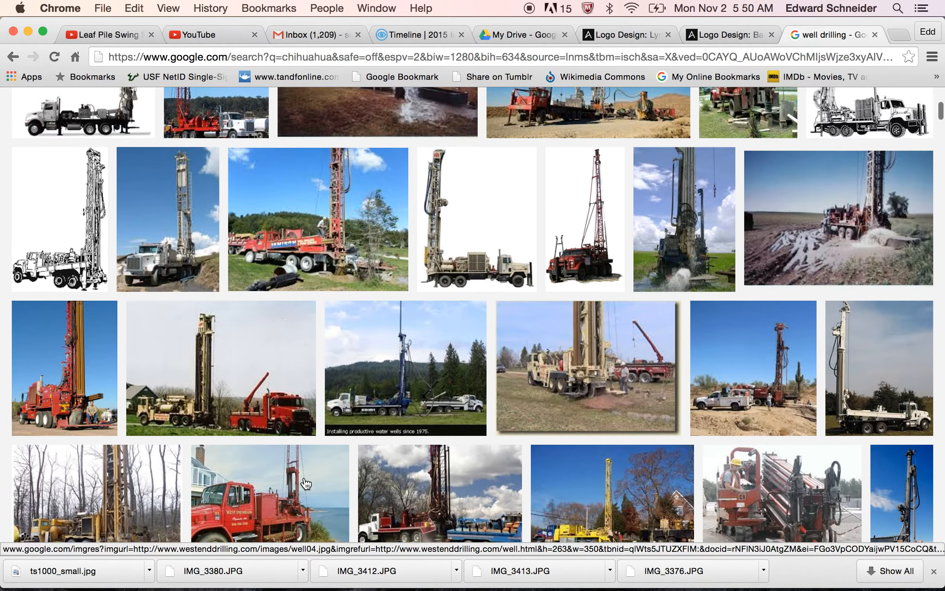
pyautogui.click(480, 271)
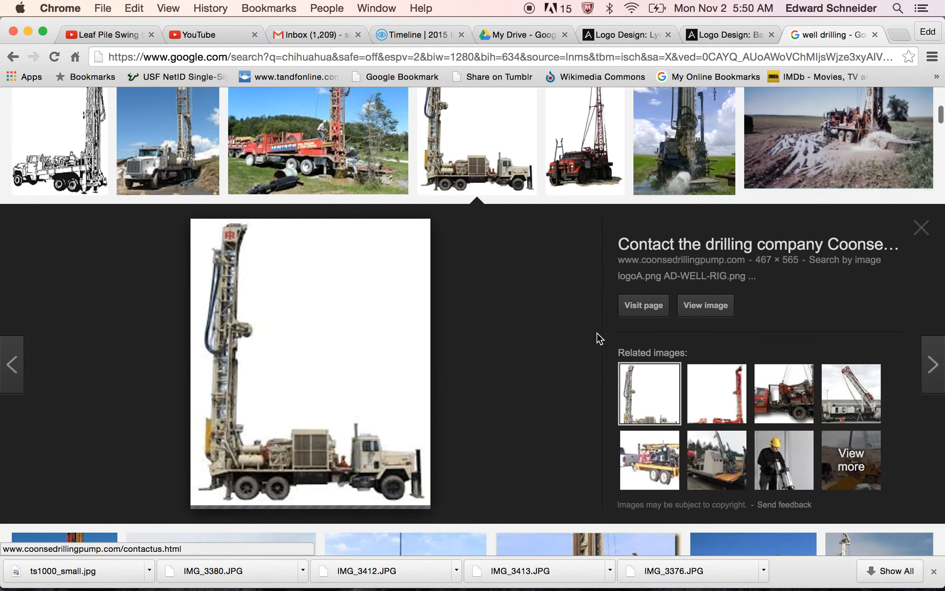
pyautogui.click(711, 306)
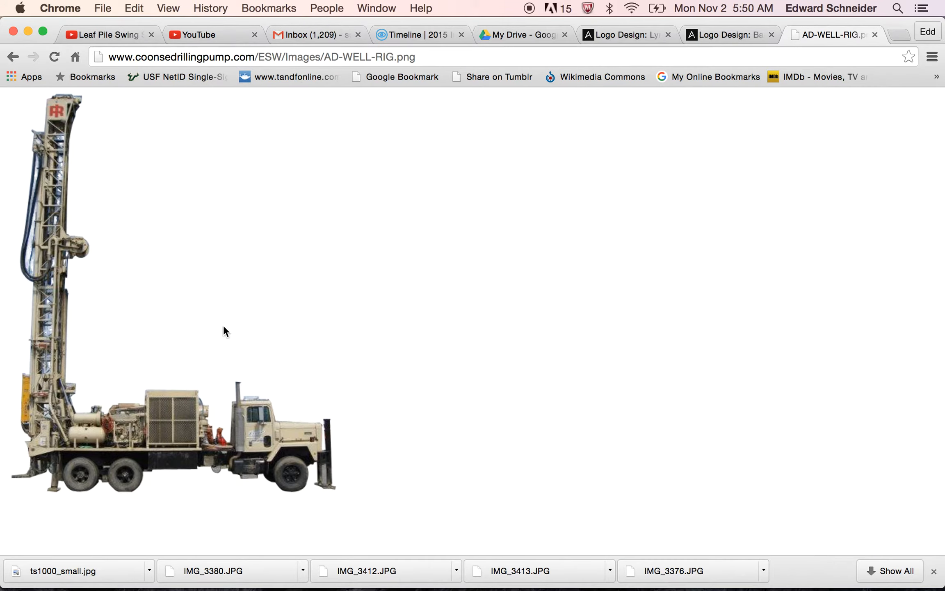
pyautogui.rightClick(155, 337)
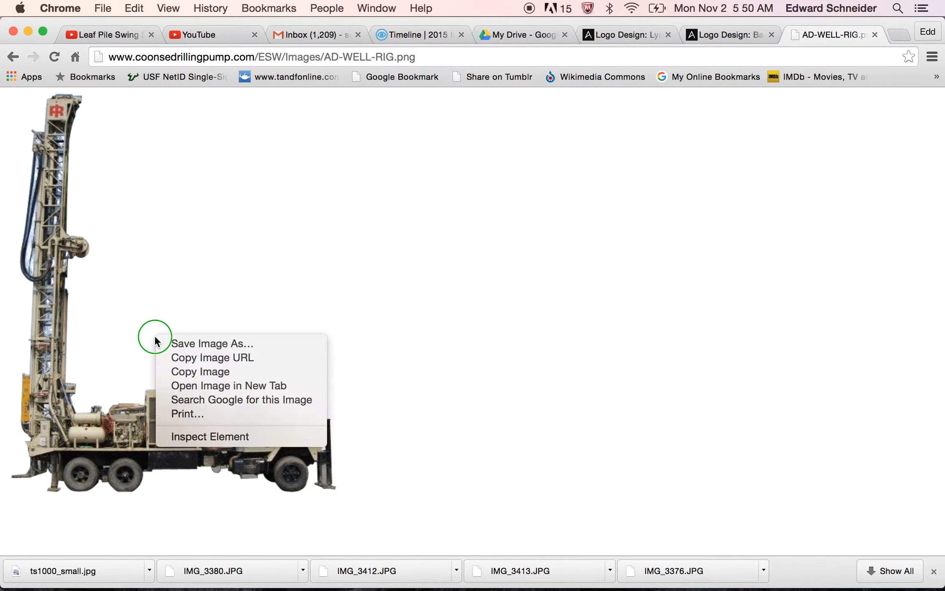
pyautogui.click(201, 371)
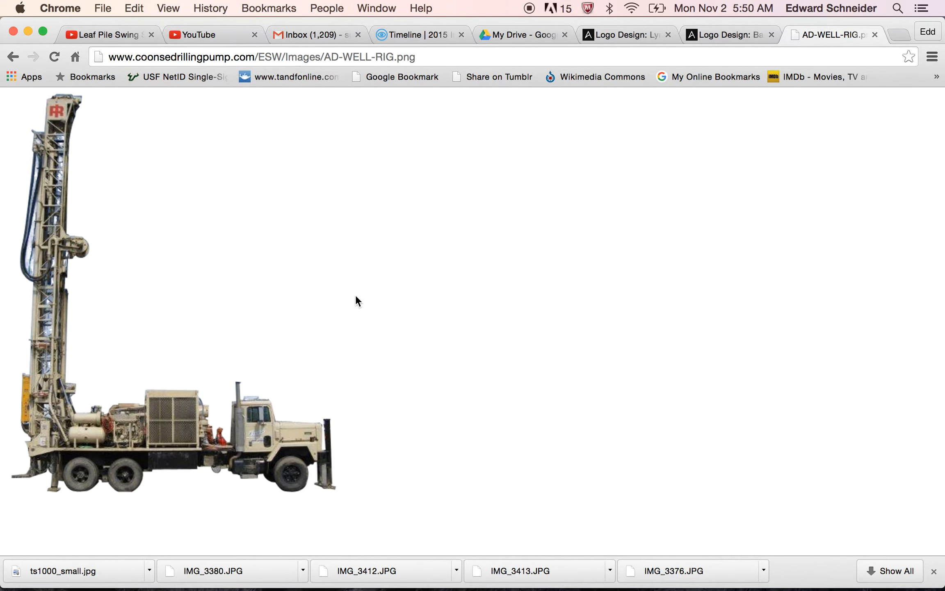
# Switch to Photoshop and create a new 1000 by 1000 pixel document
pyautogui.press('super+Tab')
pyautogui.press('super+n')
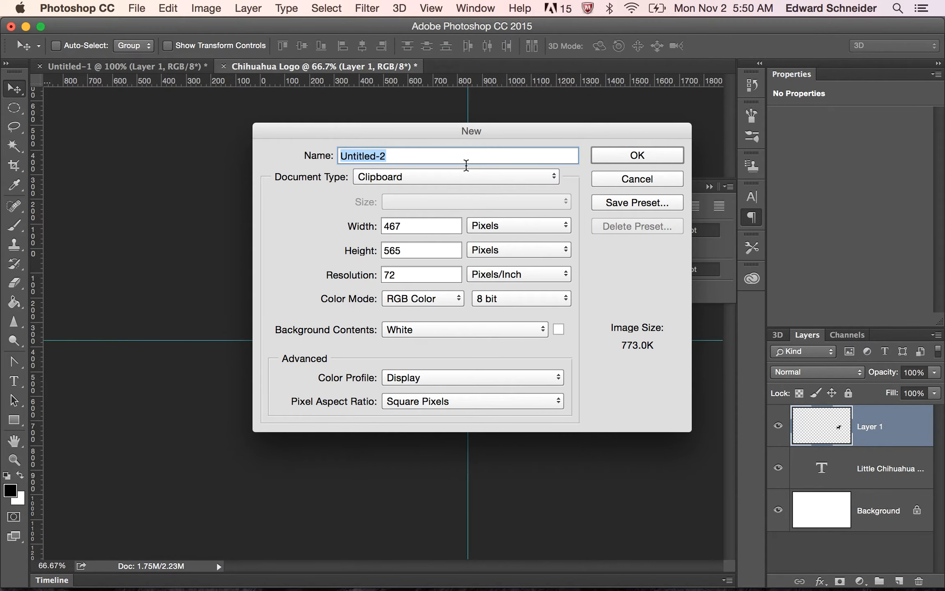
pyautogui.click(352, 229)
pyautogui.write('10000')
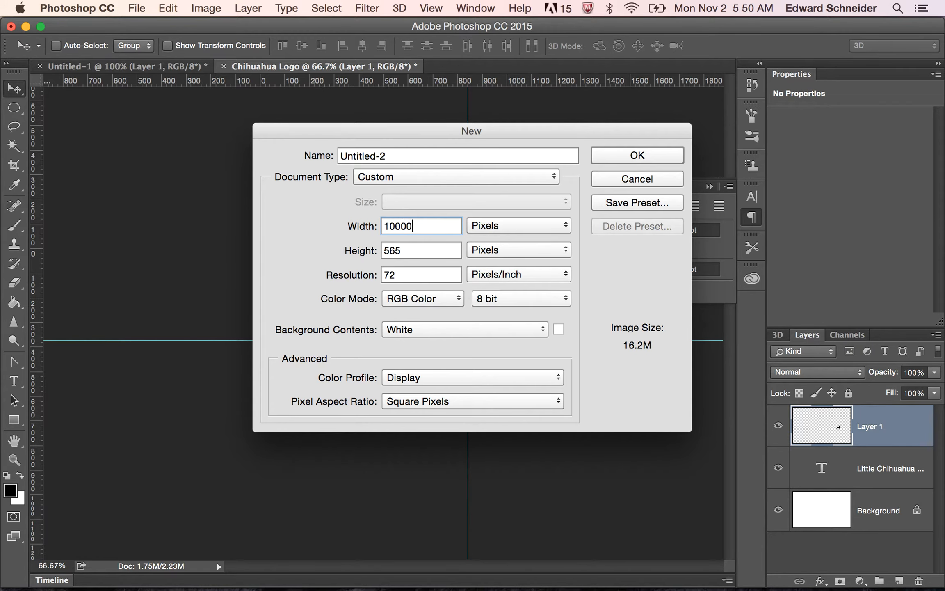
pyautogui.press('Tab')
pyautogui.write('1000')
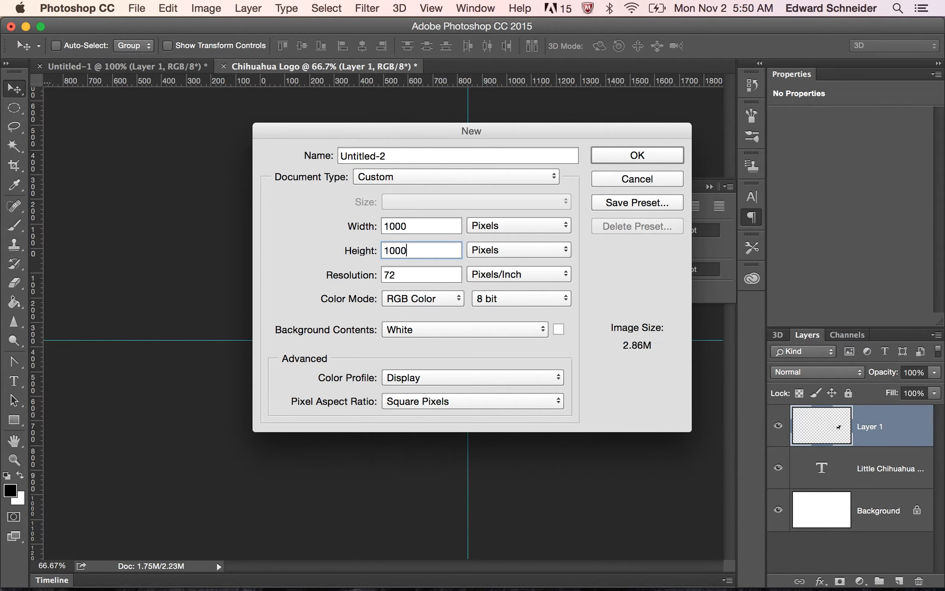
pyautogui.press('Return')
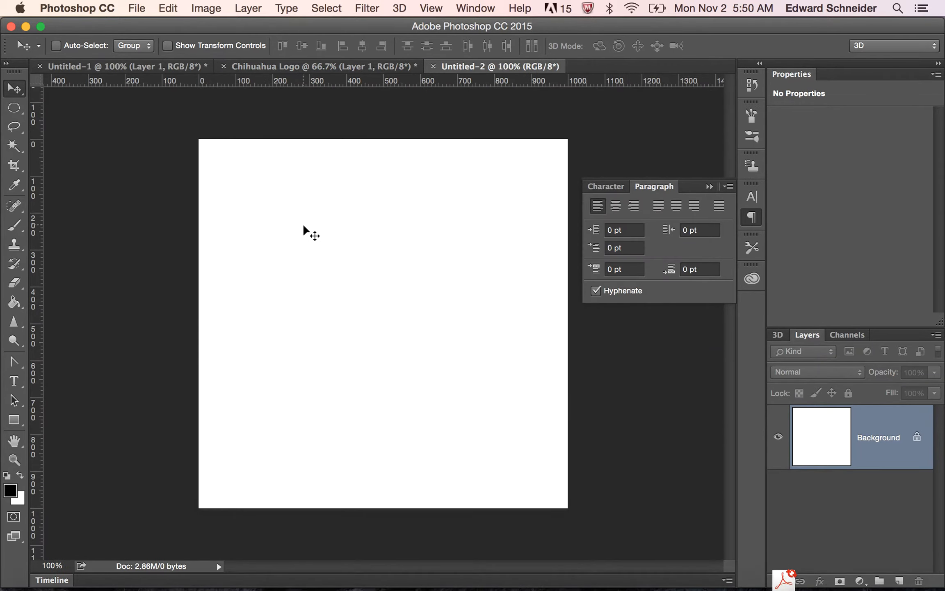
# Paste the drilling truck image and move it to the upper right part of the canvas
pyautogui.press('super+v')
pyautogui.click(627, 339)
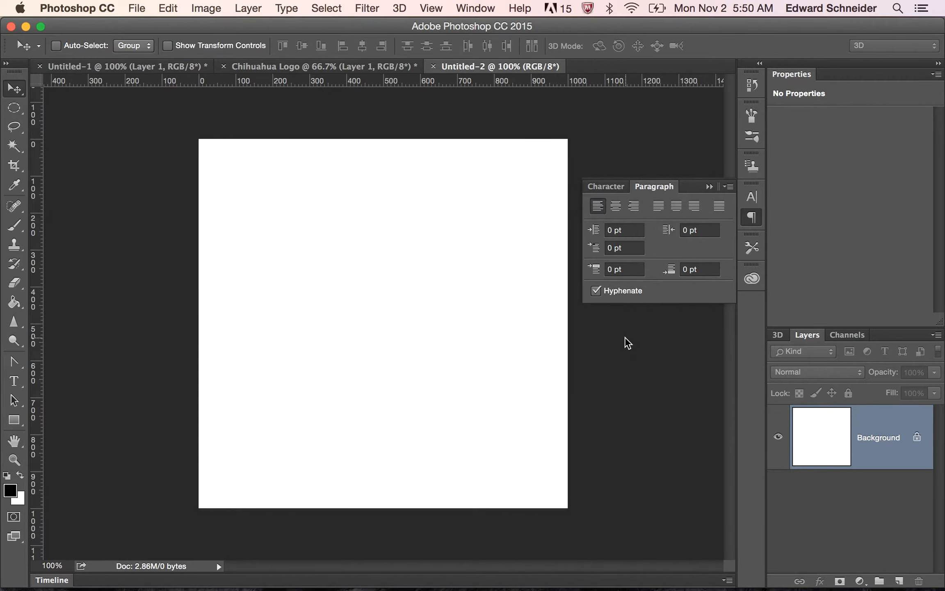
pyautogui.moveTo(331, 375); pyautogui.dragTo(440, 241)
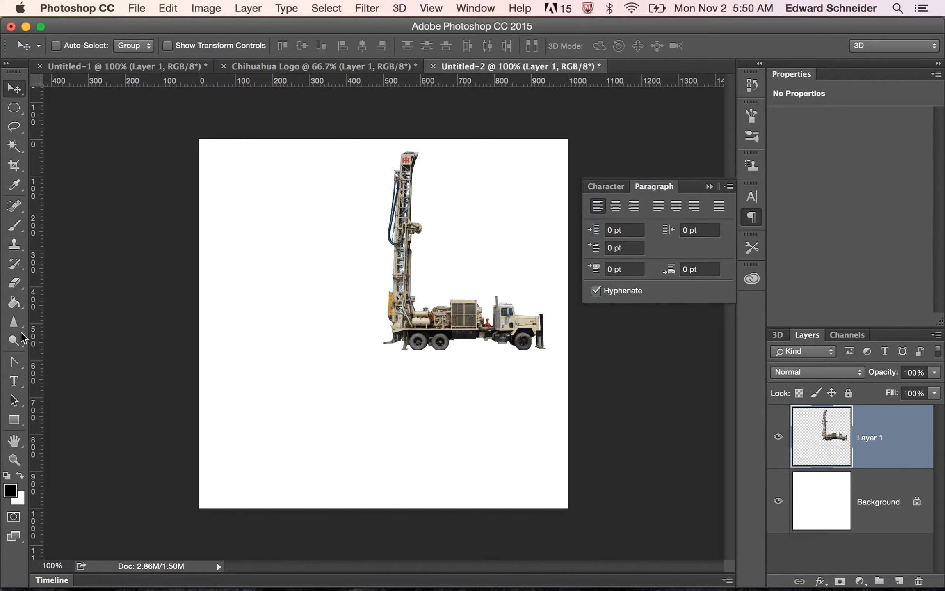
# Add two lines of text below the truck reading "Schneiders" and "Well Drilling"
pyautogui.click(19, 387)
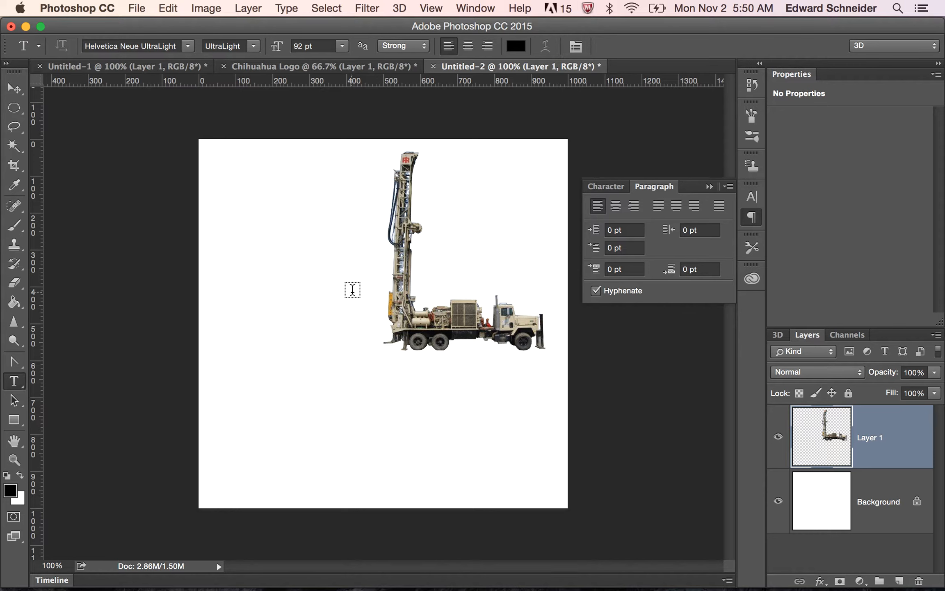
pyautogui.click(255, 383)
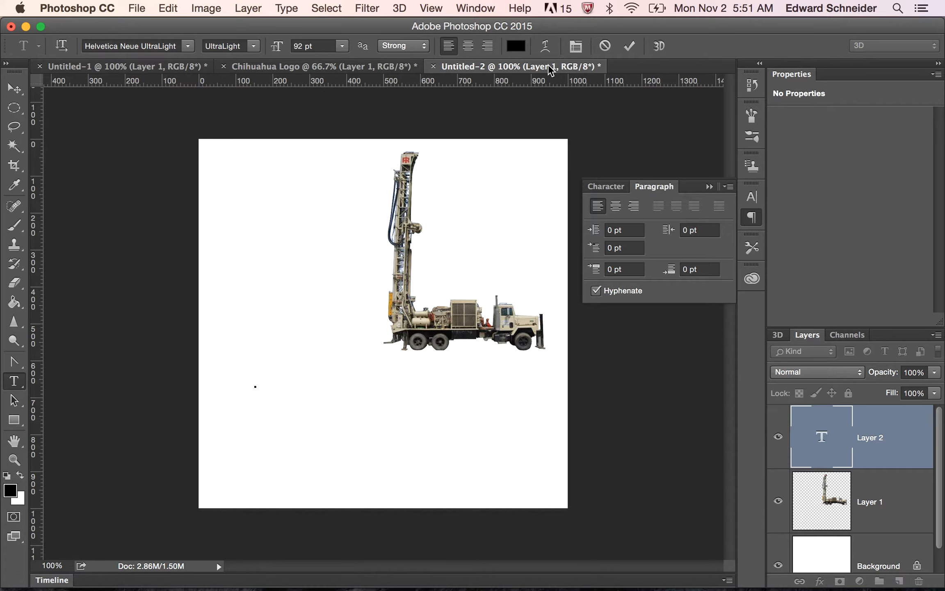
pyautogui.write('Well')
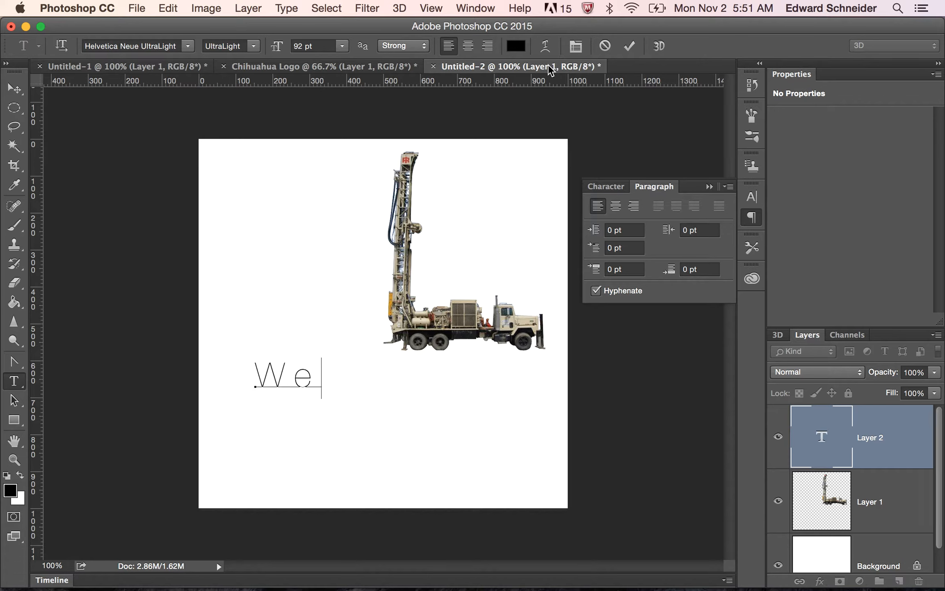
pyautogui.press('BackSpace')
pyautogui.press('BackSpace')
pyautogui.press('BackSpace')
pyautogui.press('BackSpace')
pyautogui.write('Sch')
pyautogui.press('BackSpace')
pyautogui.write('neiders')
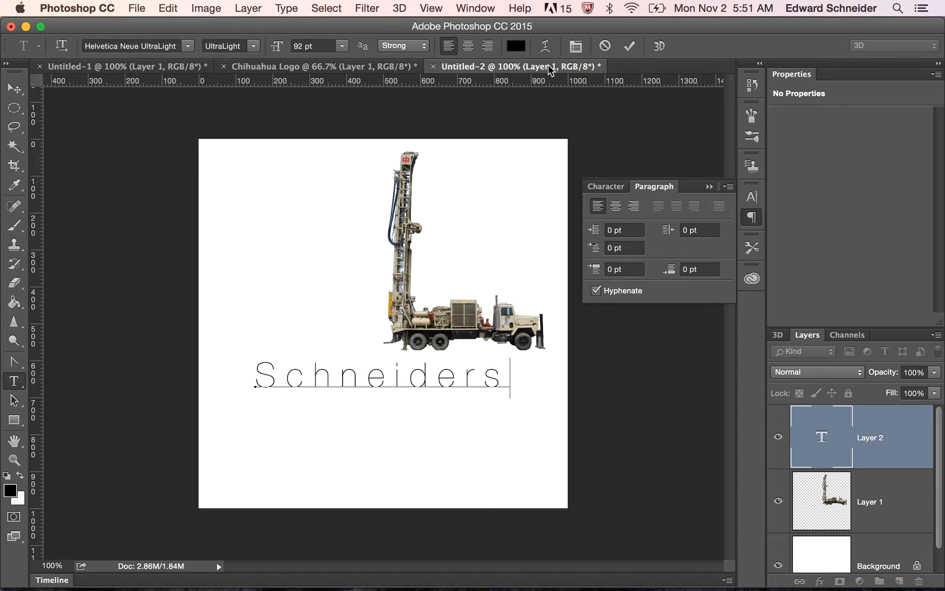
pyautogui.press('Return')
pyautogui.write('Well')
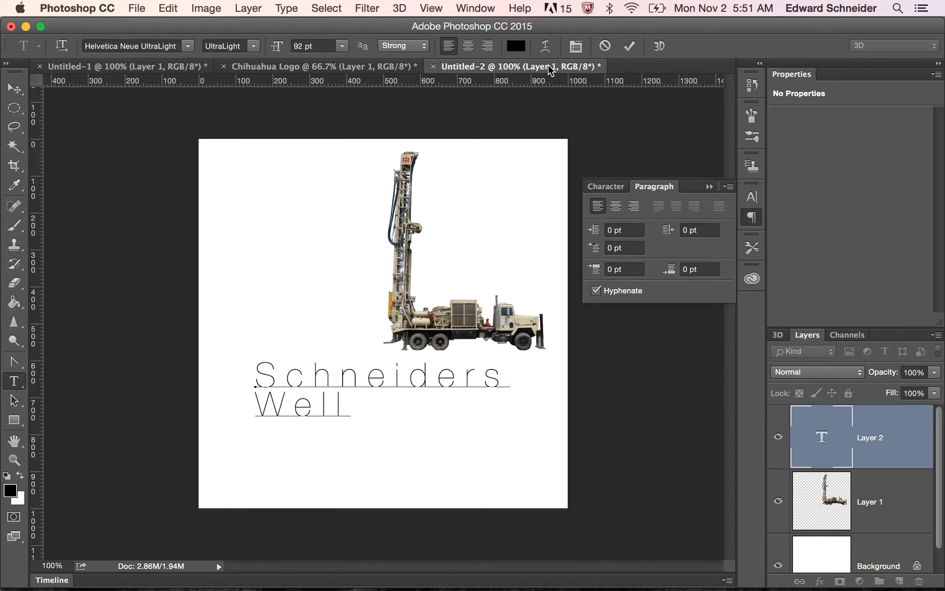
pyautogui.write(' Drilling')
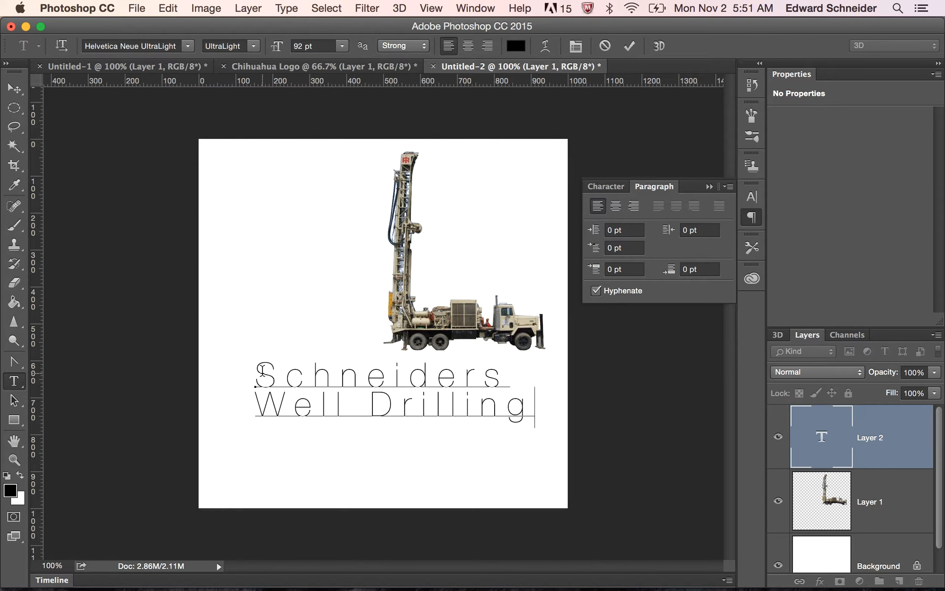
# Set both lines of text in Futura Condensed ExtraBold and move the text left so it fits on the canvas
pyautogui.press('super+a')
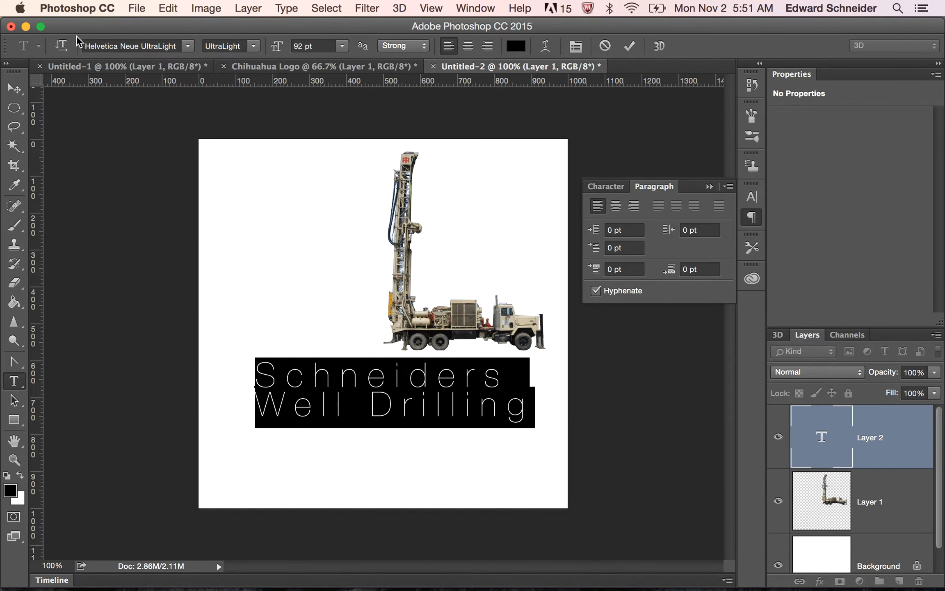
pyautogui.click(187, 49)
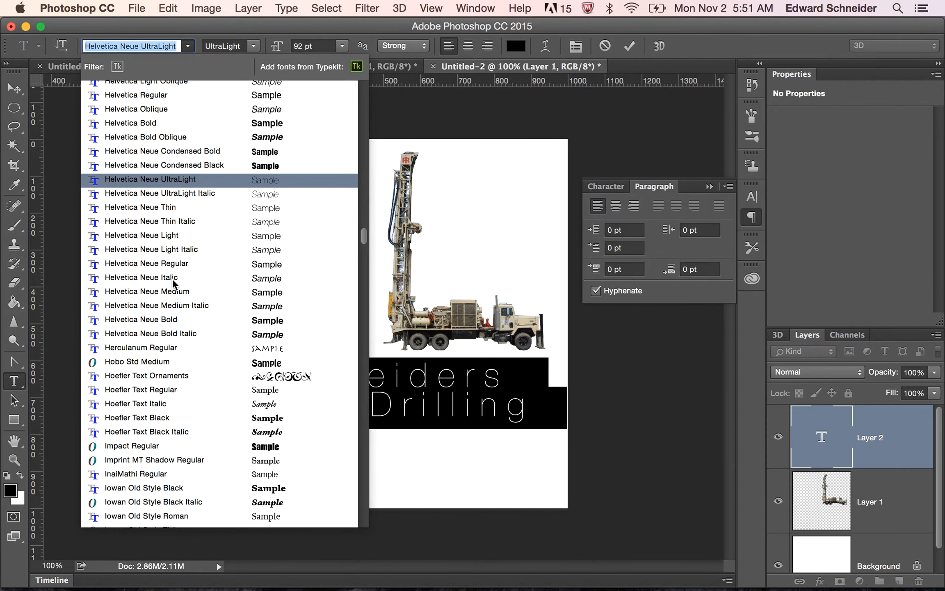
pyautogui.scroll(15, 179, 283)
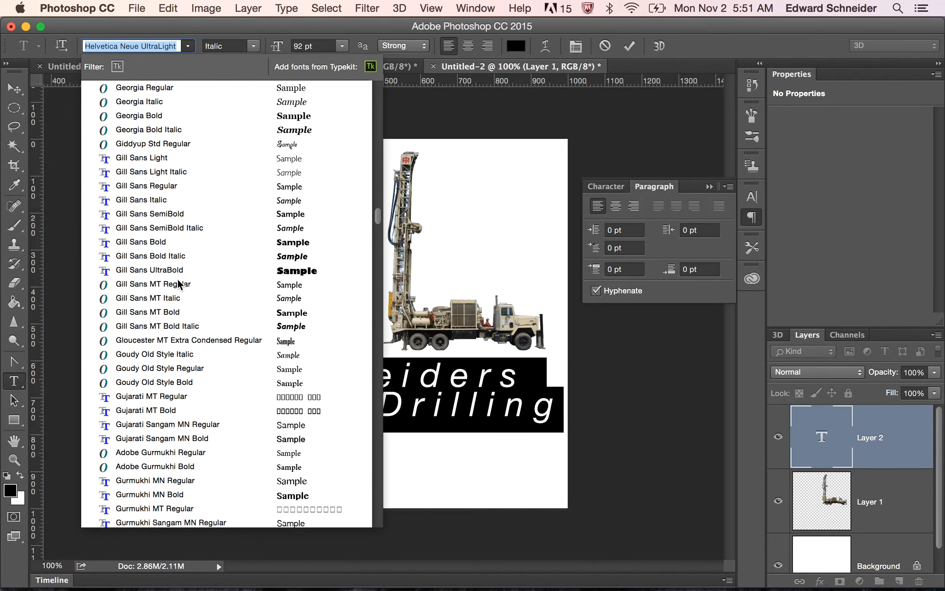
pyautogui.scroll(8, 179, 283)
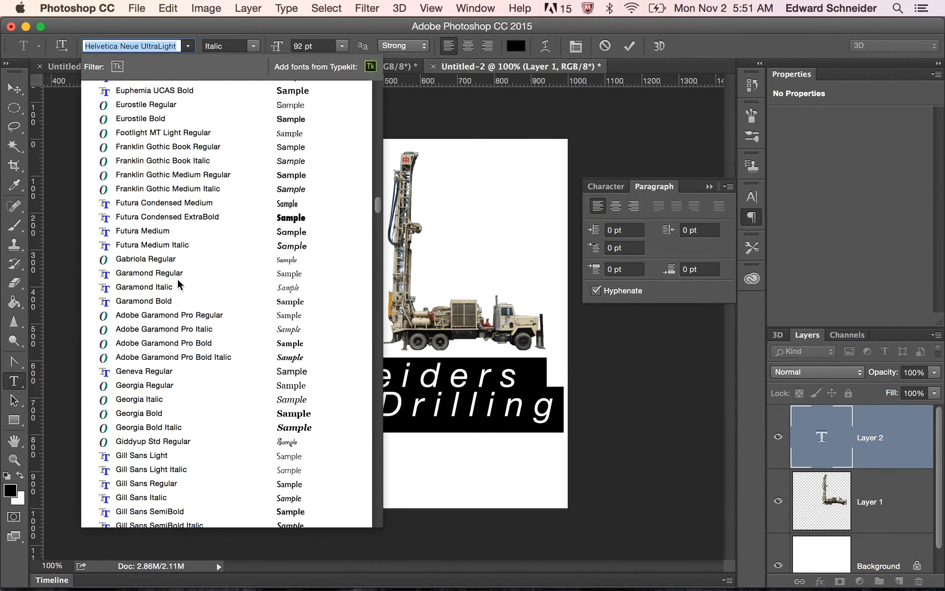
pyautogui.click(168, 216)
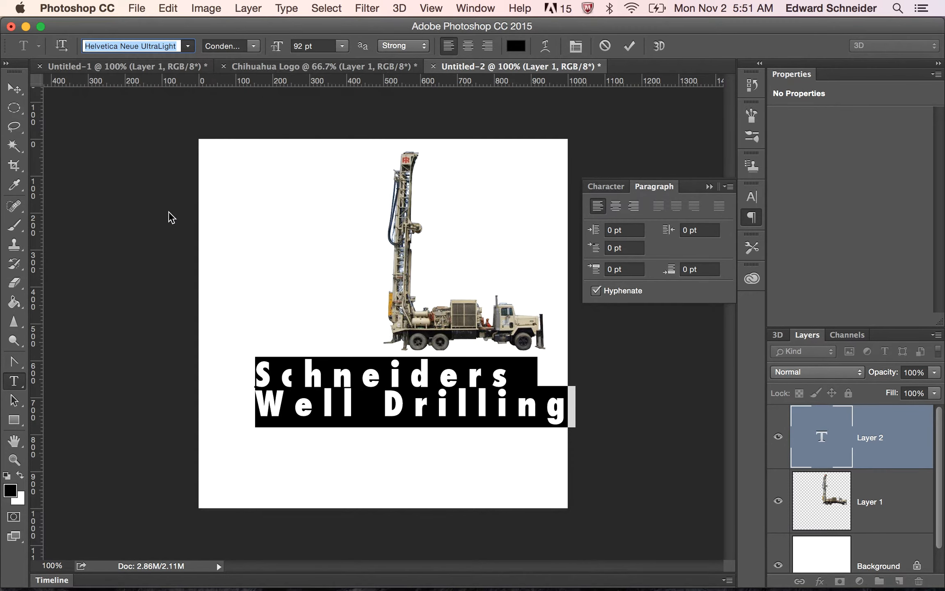
pyautogui.click(19, 89)
pyautogui.moveTo(434, 402); pyautogui.dragTo(401, 401)
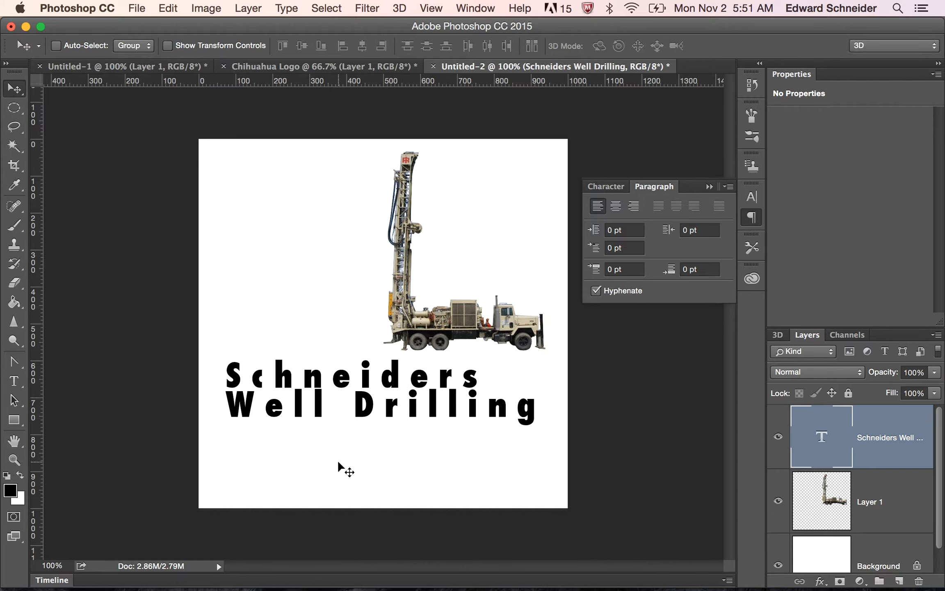
# Select all of the "Schneiders Well Drilling" text and convert it to a 3D object
pyautogui.click(13, 380)
pyautogui.click(229, 371)
pyautogui.moveTo(228, 371); pyautogui.dragTo(551, 419)
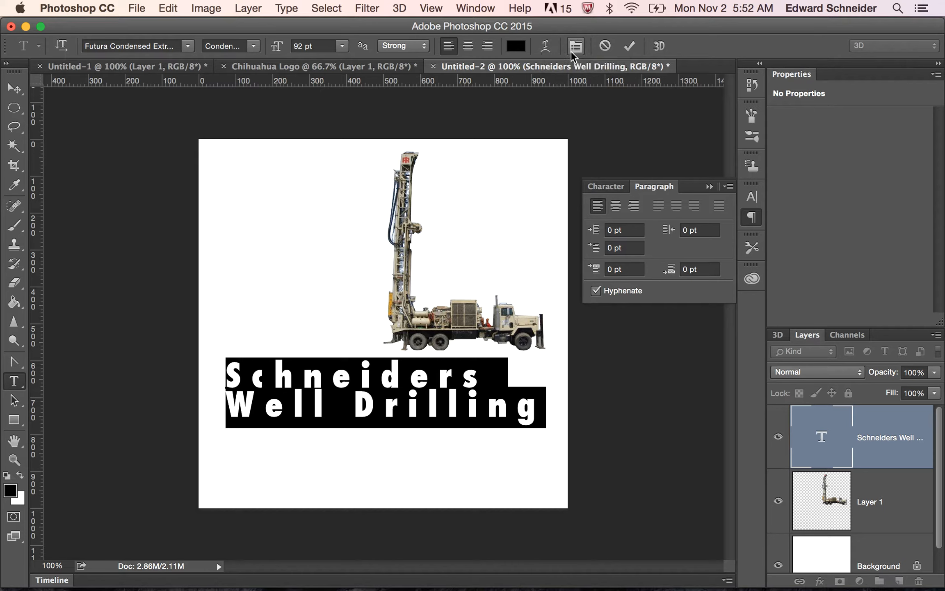
pyautogui.click(657, 46)
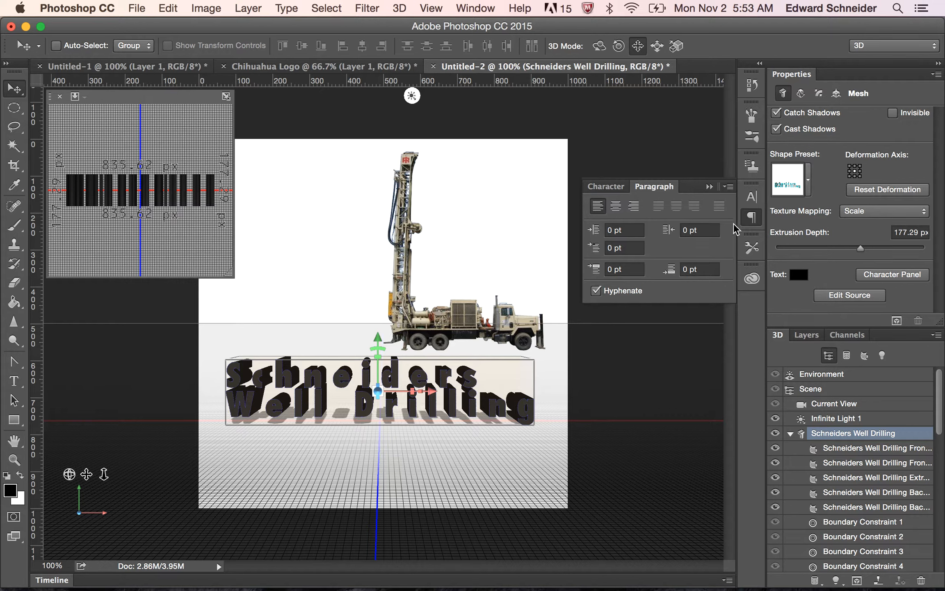
# Try an extrusion depth of -395.2 px on the 3D text and undo the further depth adjustment
pyautogui.click(831, 248)
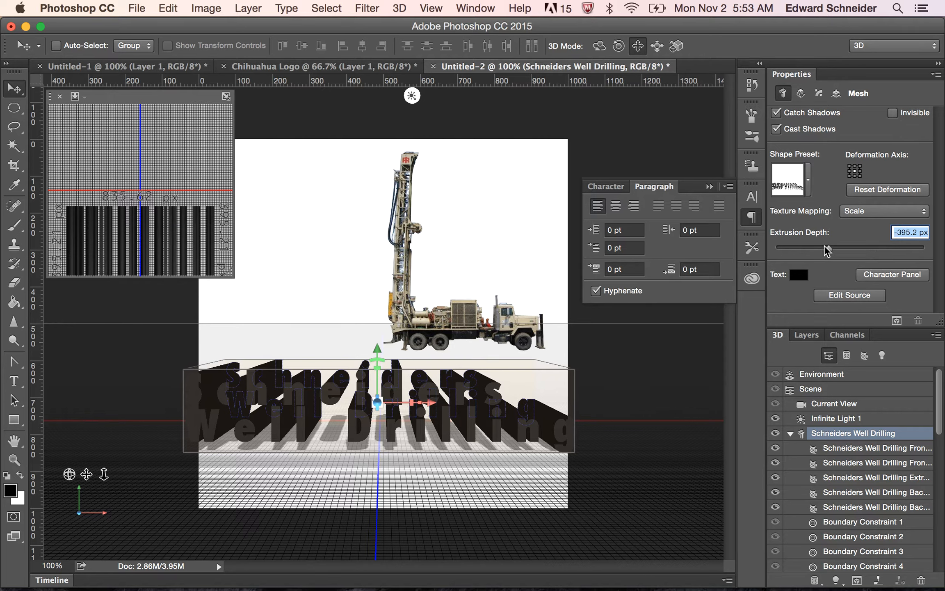
pyautogui.moveTo(828, 246); pyautogui.dragTo(844, 247)
pyautogui.press('super+z')
# Orbit the 3D camera to look down on the text at an angle and set its extrusion depth to 10 px
pyautogui.moveTo(70, 475)
pyautogui.mouseDown()
pyautogui.moveTo(108, 462)
pyautogui.moveTo(127, 475)
pyautogui.moveTo(112, 486)
pyautogui.moveTo(99, 478)
pyautogui.moveTo(74, 422)
pyautogui.moveTo(78, 475)
pyautogui.moveTo(106, 435)
pyautogui.moveTo(92, 432)
pyautogui.moveTo(72, 462)
pyautogui.mouseUp()
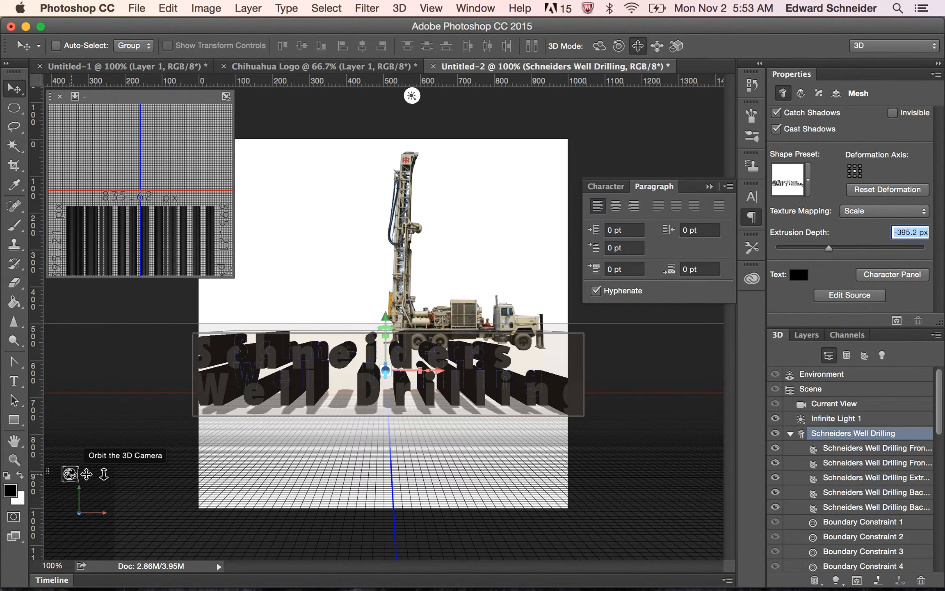
pyautogui.moveTo(84, 480); pyautogui.dragTo(65, 501)
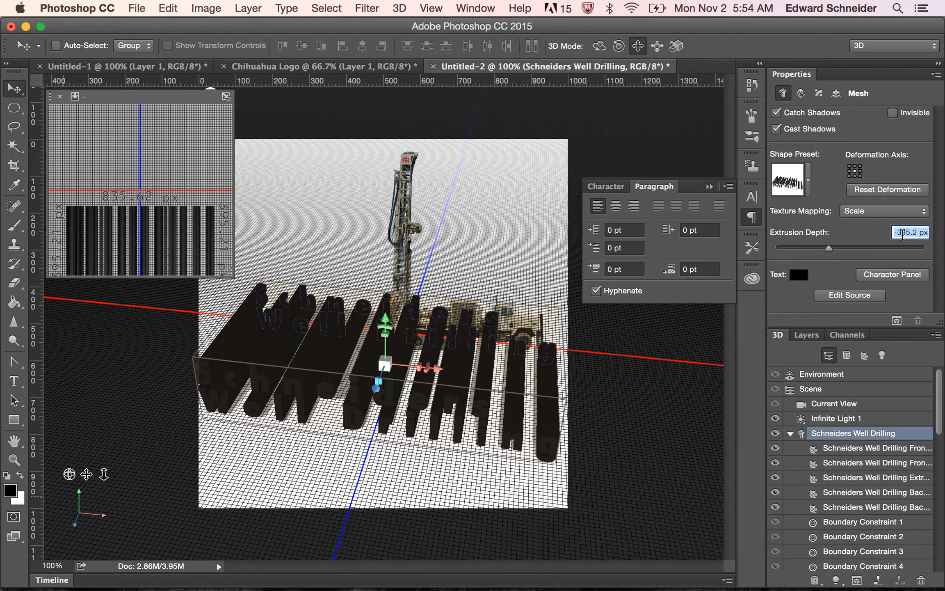
pyautogui.write('5')
pyautogui.press('Return')
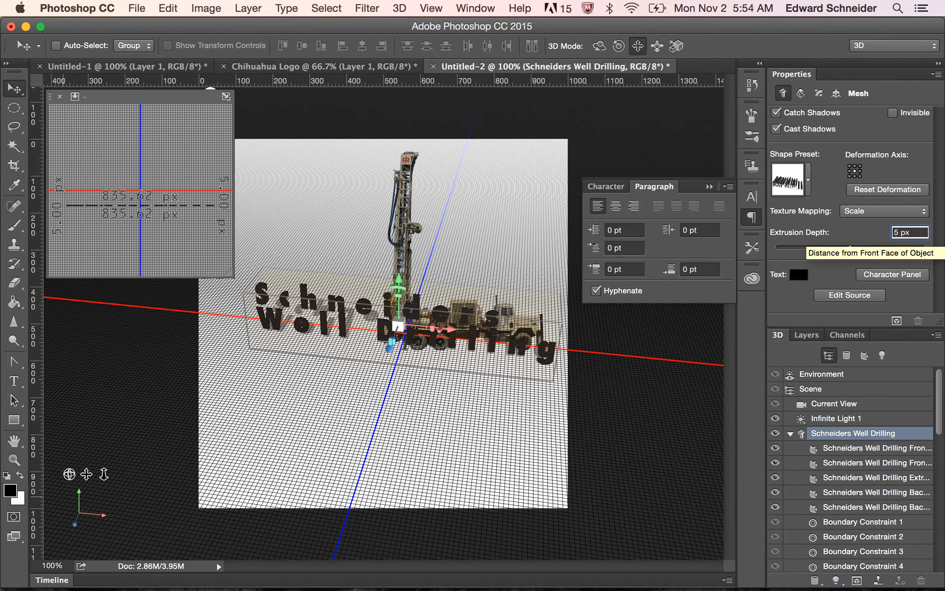
pyautogui.doubleClick(897, 232)
pyautogui.write('10')
pyautogui.press('Return')
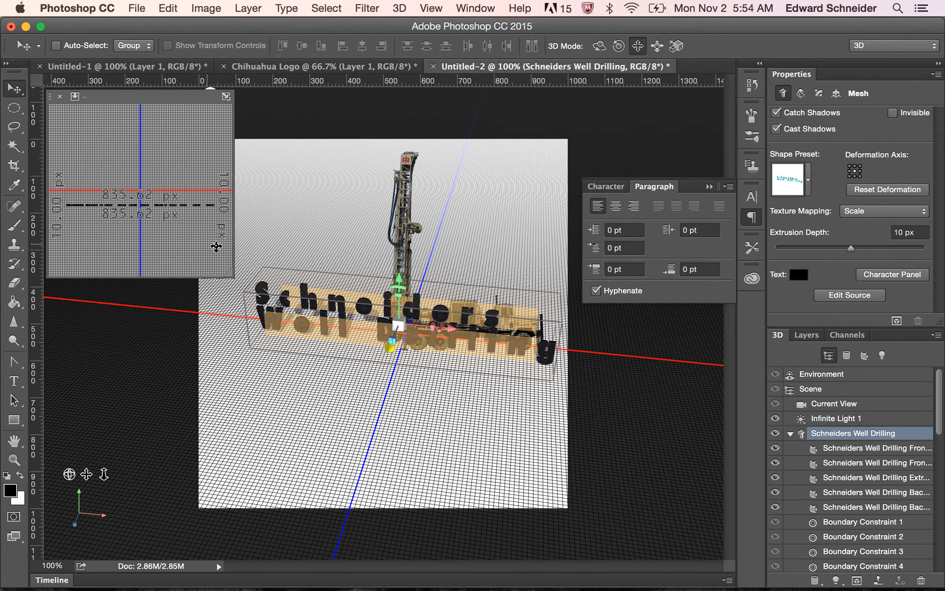
# Move the 3D text forward along its Z axis and orbit the camera to a lower, slightly angled view
pyautogui.moveTo(341, 329); pyautogui.dragTo(270, 432)
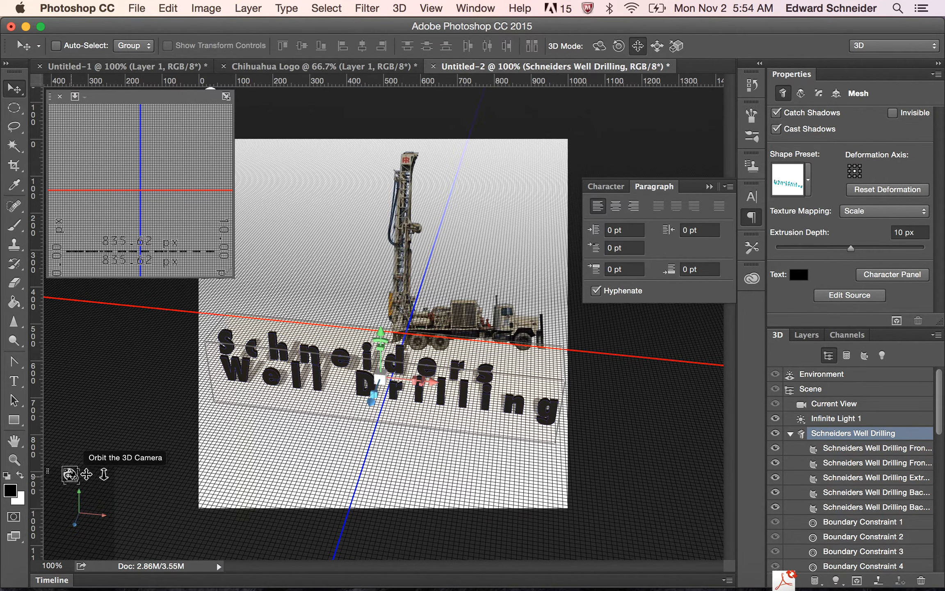
pyautogui.moveTo(70, 475)
pyautogui.mouseDown()
pyautogui.moveTo(84, 472)
pyautogui.moveTo(61, 459)
pyautogui.mouseUp()
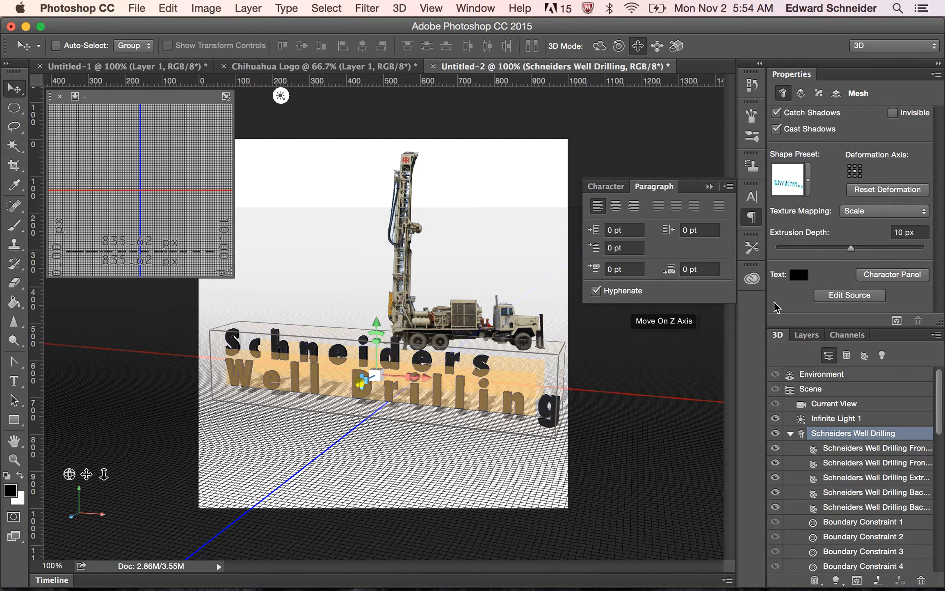
# Select the drilling truck's layer and move the truck left so it sits centered above the 3D text
pyautogui.click(811, 334)
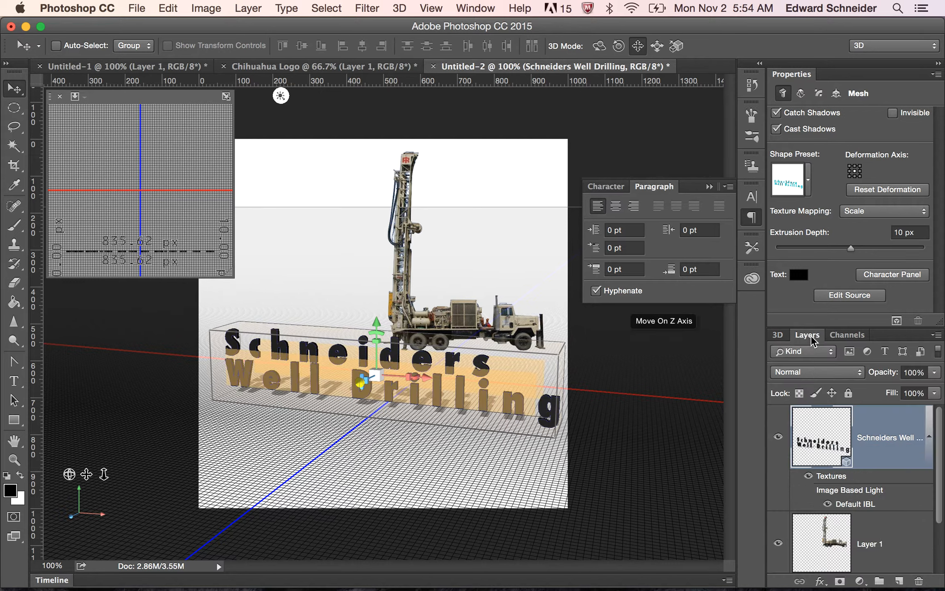
pyautogui.click(880, 549)
pyautogui.moveTo(494, 311); pyautogui.dragTo(441, 315)
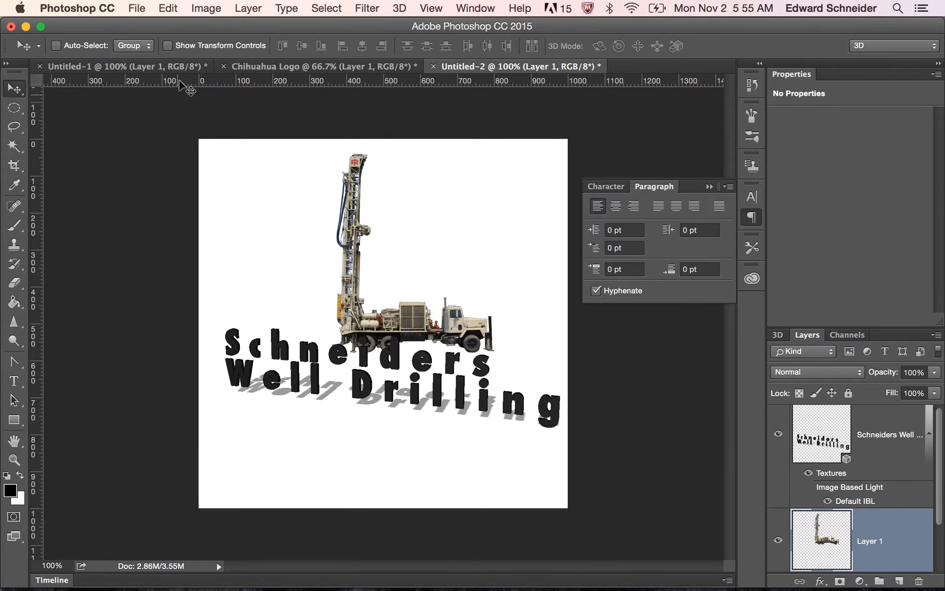
# Widen the canvas to 1500 pixels and move the drilling truck right and slightly down, beside the end of the 3D text
pyautogui.click(206, 8)
pyautogui.click(242, 136)
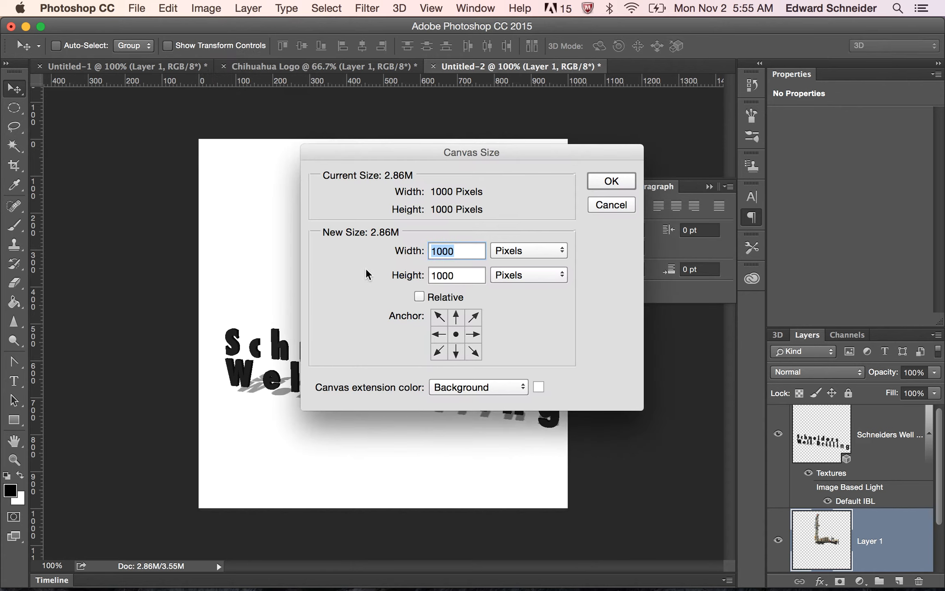
pyautogui.write('1500')
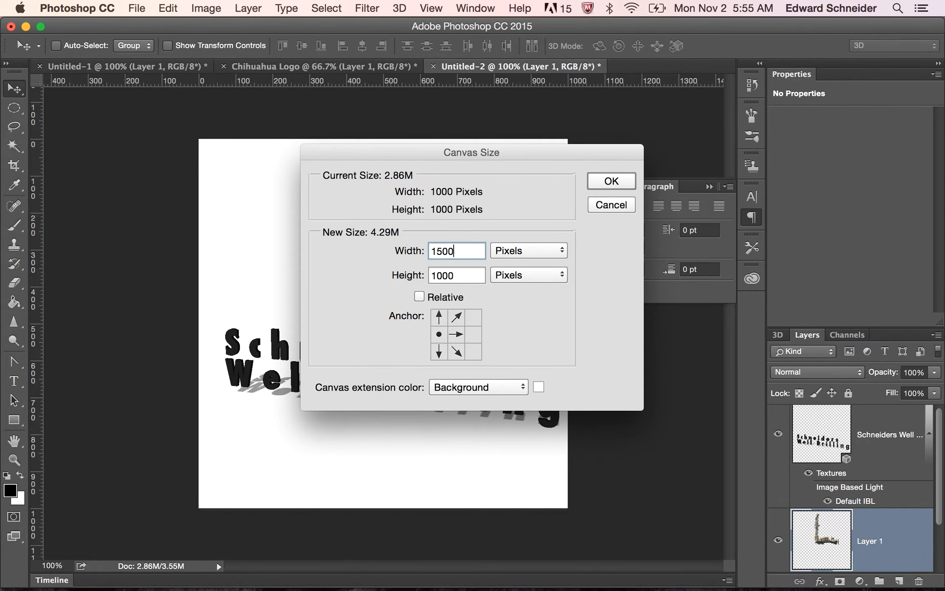
pyautogui.press('Return')
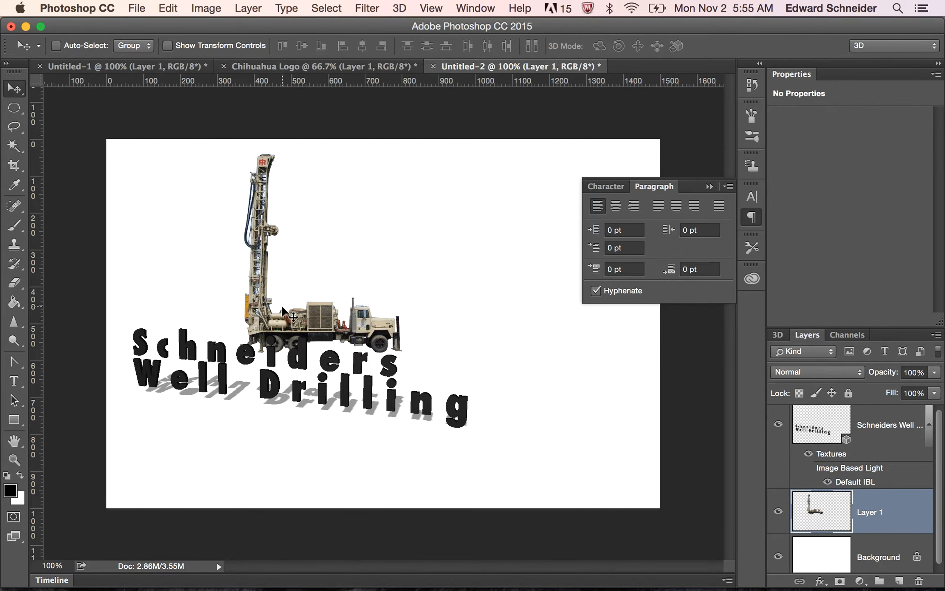
pyautogui.moveTo(284, 308); pyautogui.dragTo(449, 337)
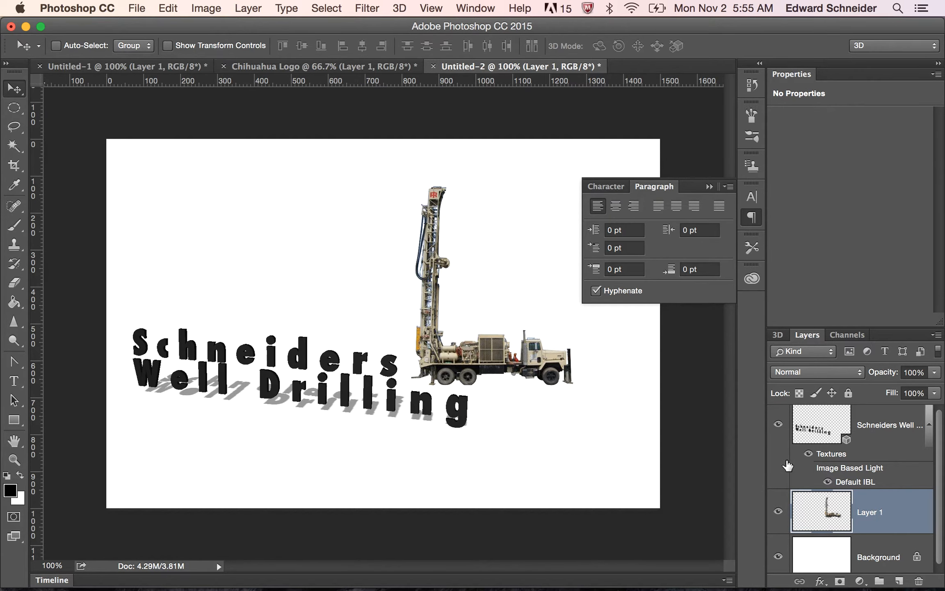
# Select the 3D text layer, group the Layers panel with the Character and Paragraph panels, and lengthen it to show all layers
pyautogui.click(887, 436)
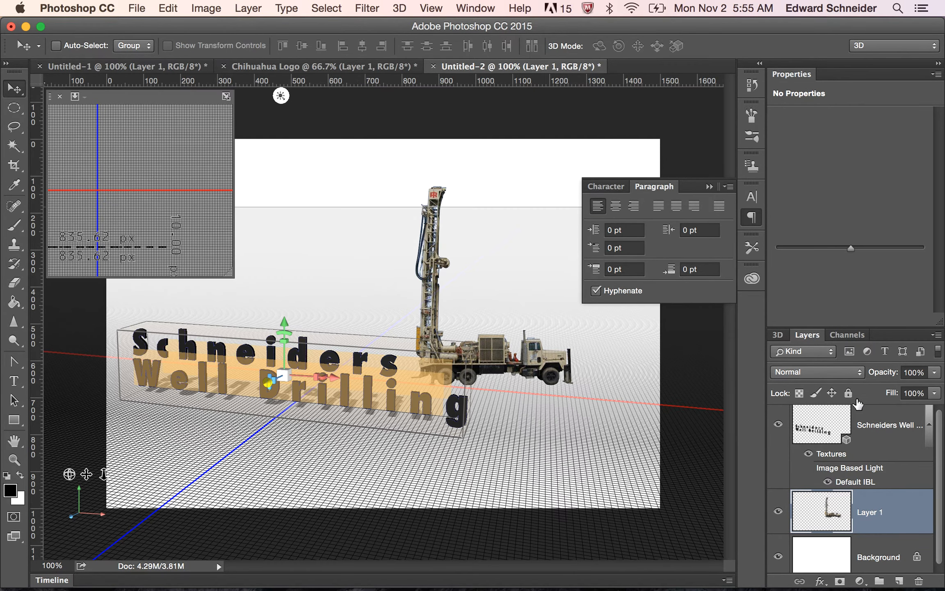
pyautogui.moveTo(810, 310); pyautogui.dragTo(723, 190)
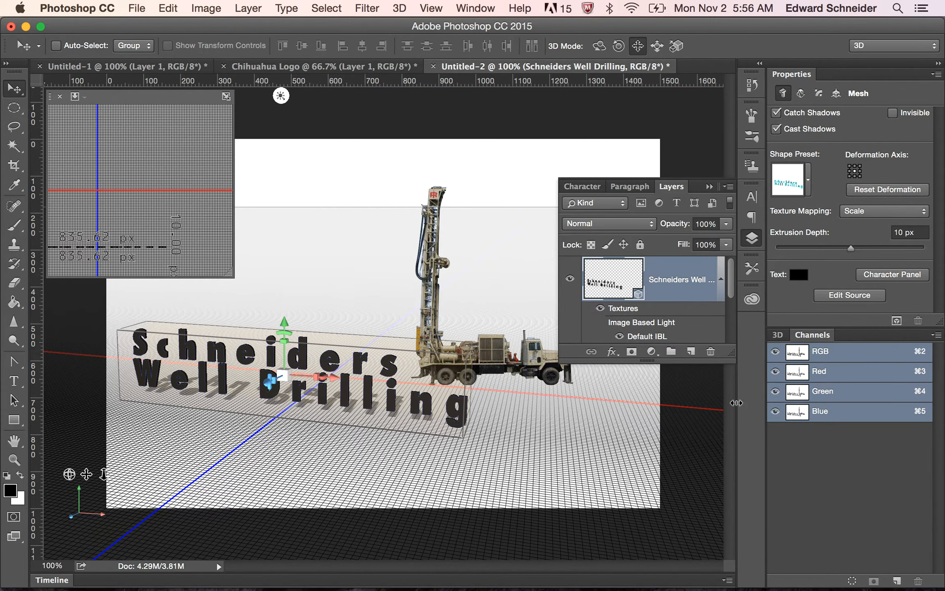
pyautogui.moveTo(734, 353); pyautogui.dragTo(733, 470)
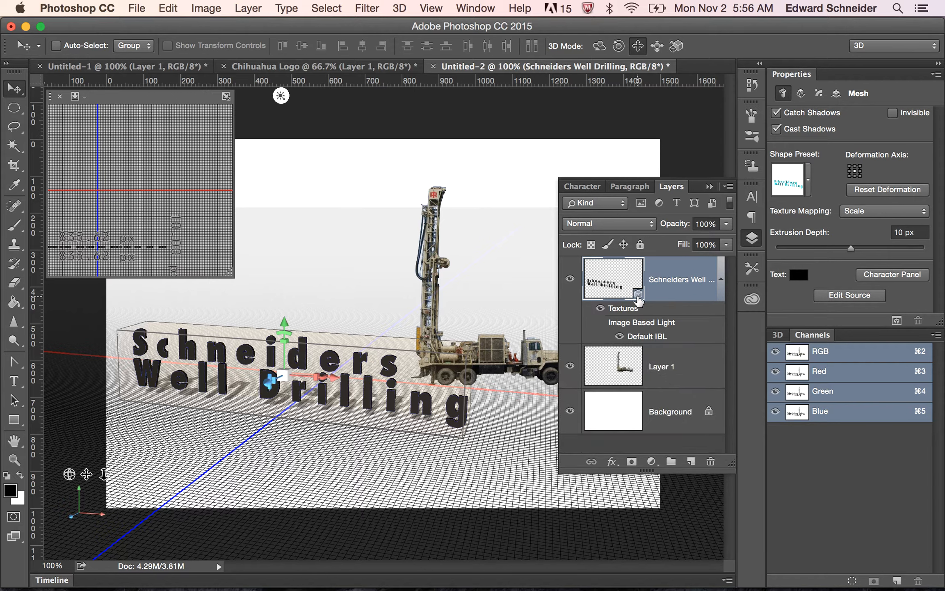
# Rasterize the 3D text layer and shift the text slightly right and down toward the truck
pyautogui.rightClick(683, 283)
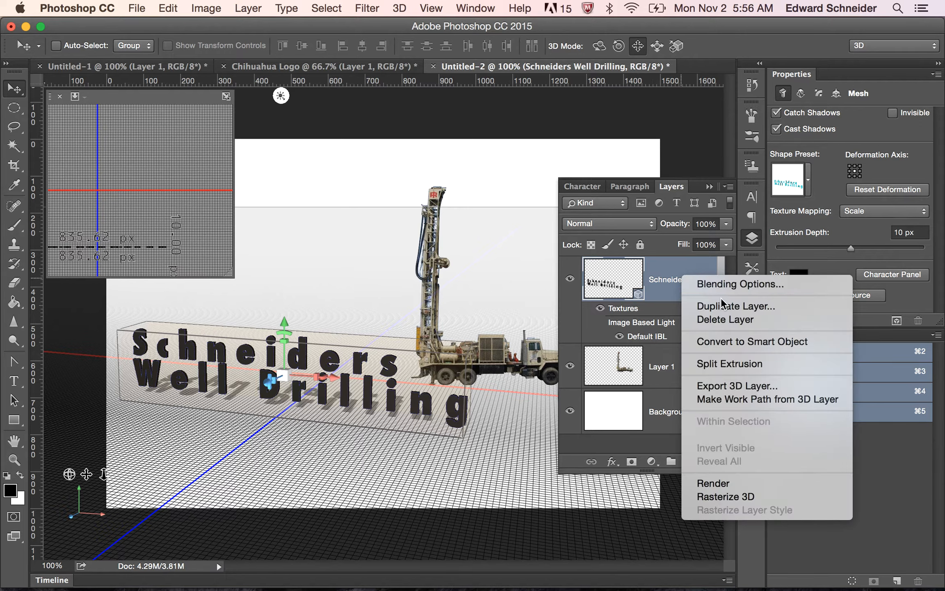
pyautogui.click(727, 497)
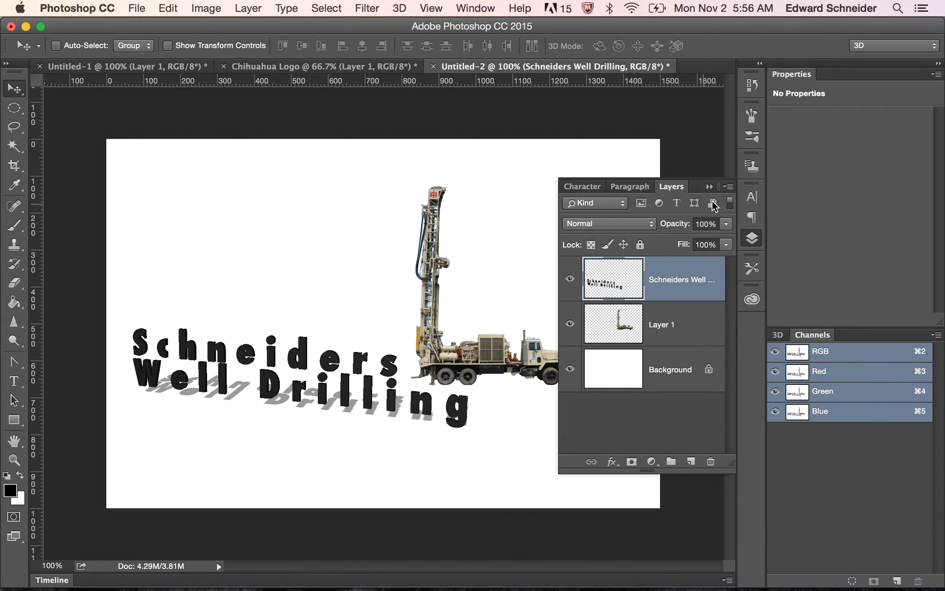
pyautogui.click(679, 190)
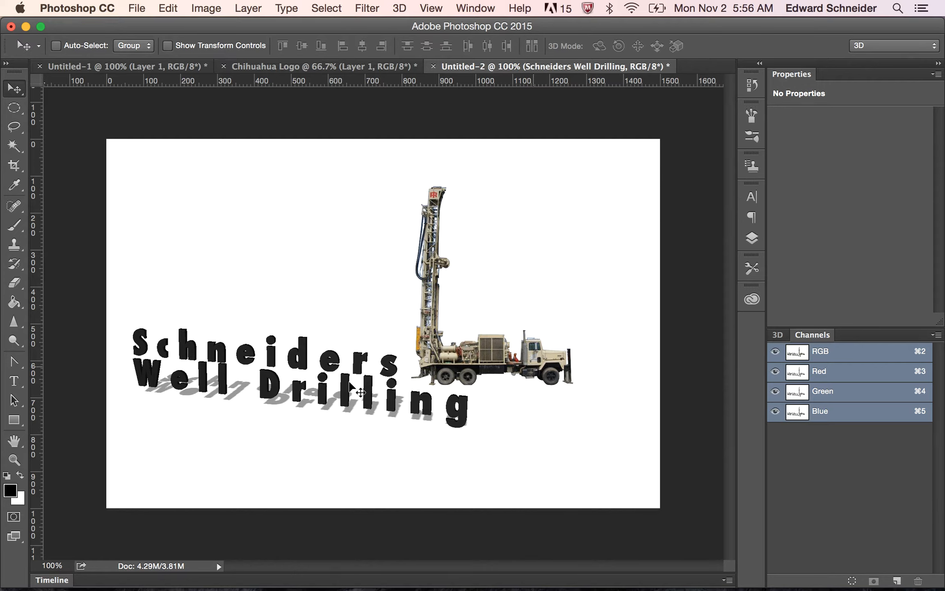
pyautogui.moveTo(269, 386)
pyautogui.mouseDown()
pyautogui.moveTo(264, 217)
pyautogui.moveTo(358, 255)
pyautogui.moveTo(265, 234)
pyautogui.moveTo(306, 306)
pyautogui.moveTo(312, 296)
pyautogui.moveTo(275, 305)
pyautogui.moveTo(276, 391)
pyautogui.mouseUp()
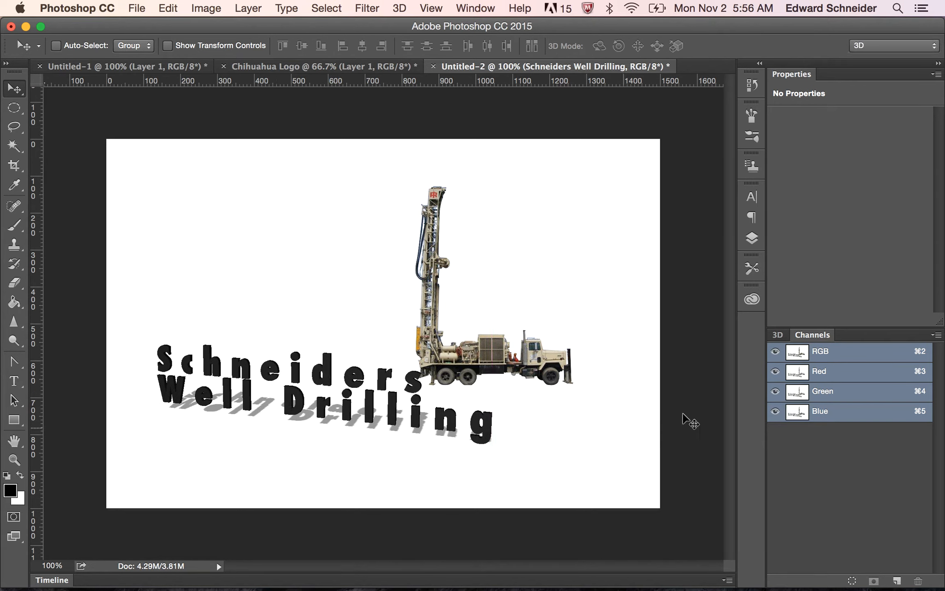
# Delete the rasterized text layer and move the drilling truck to the left side of the canvas
pyautogui.click(751, 240)
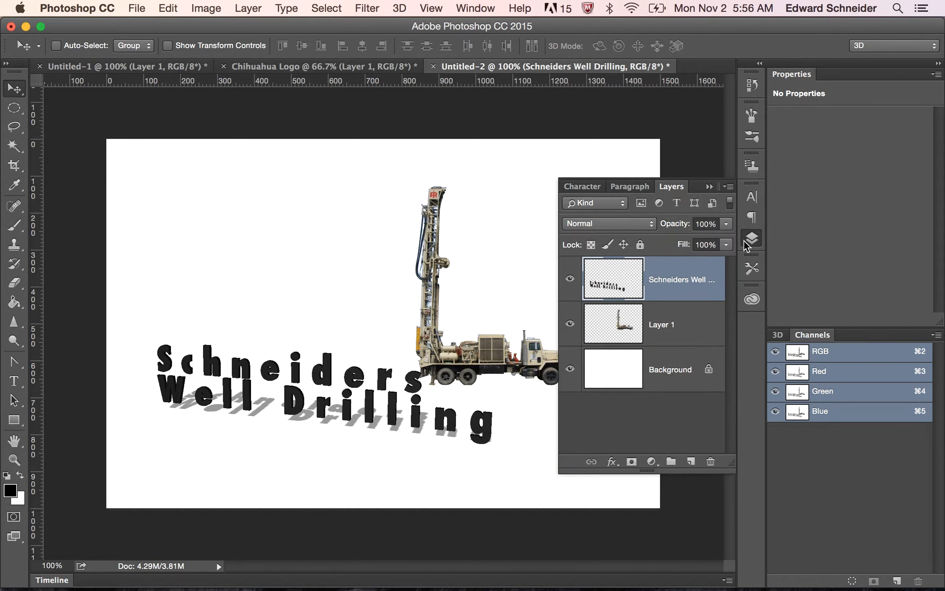
pyautogui.click(669, 283)
pyautogui.moveTo(669, 283); pyautogui.dragTo(711, 462)
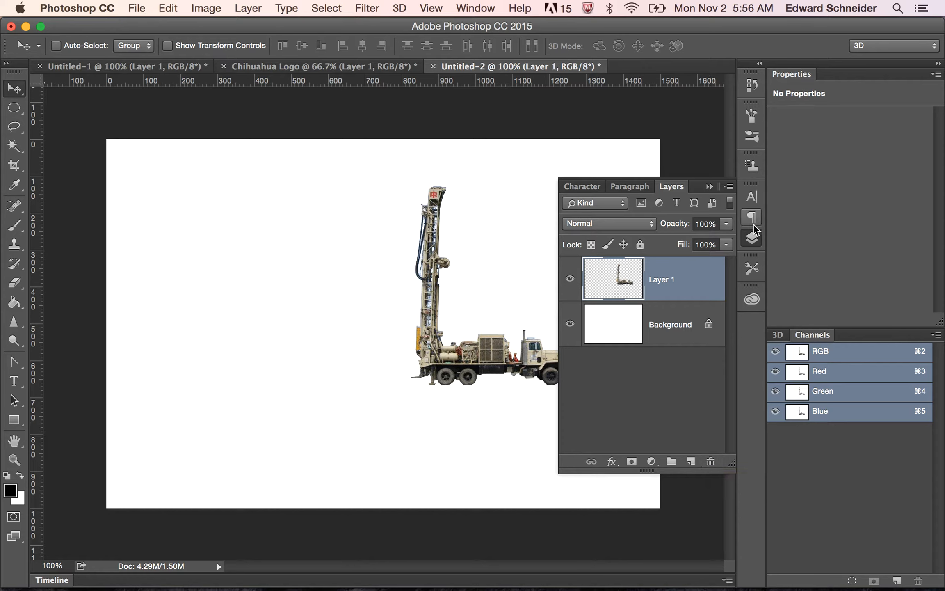
pyautogui.click(753, 246)
pyautogui.moveTo(436, 326); pyautogui.dragTo(104, 372)
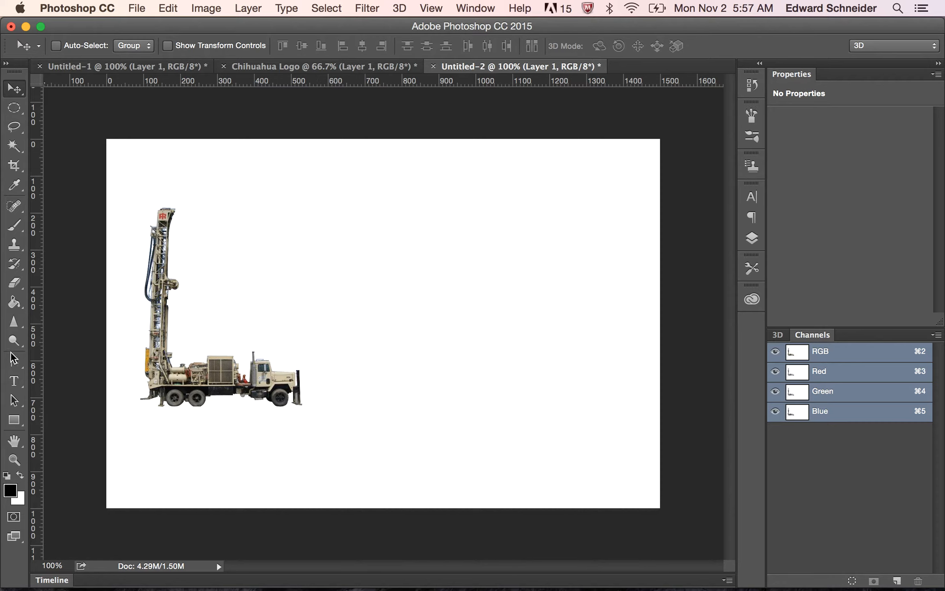
# Add a text block to the right of the drill mast reading "Schneider's Well Drilling", stacked on three lines above the truck
pyautogui.click(15, 383)
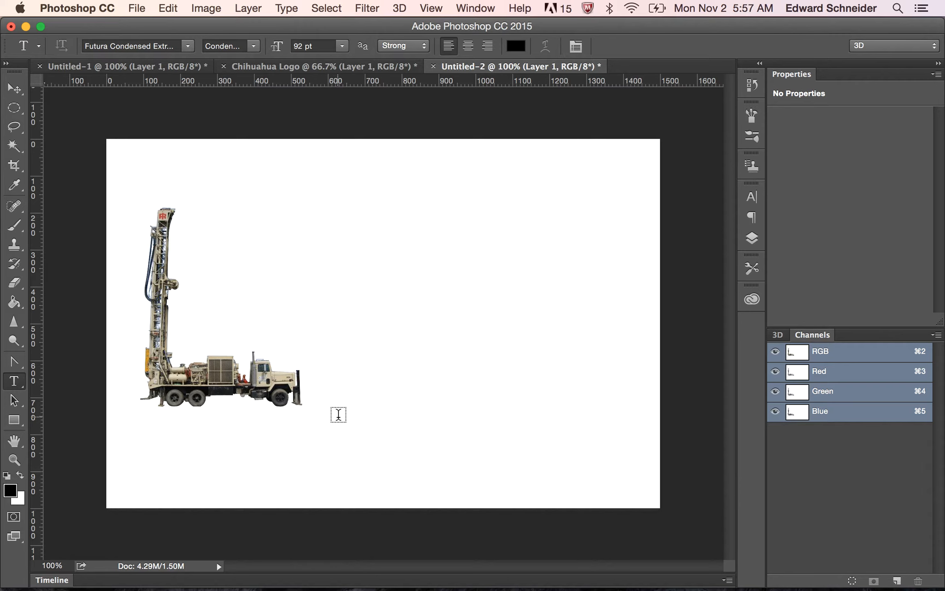
pyautogui.moveTo(191, 227); pyautogui.dragTo(478, 350)
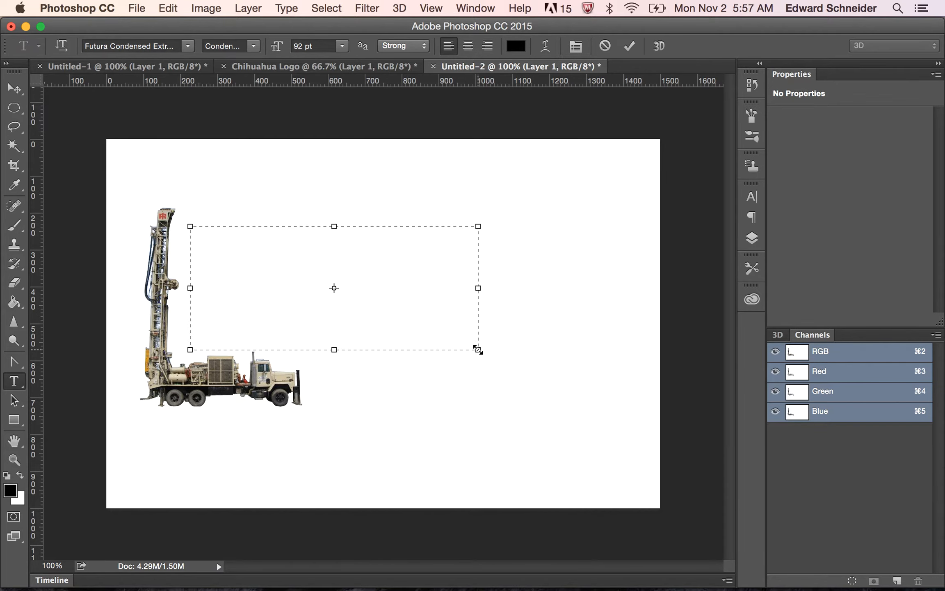
pyautogui.write('Sc')
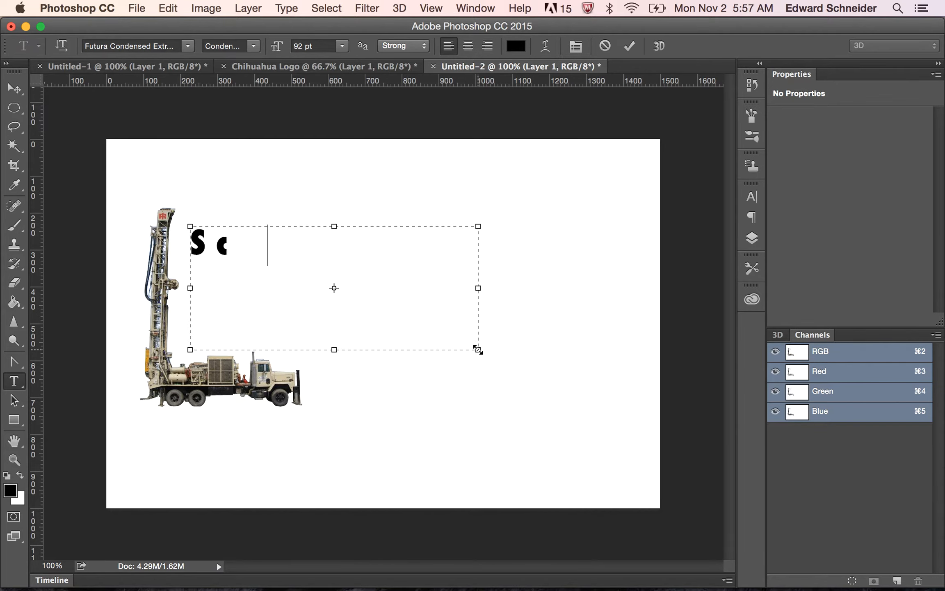
pyautogui.write('hneider')
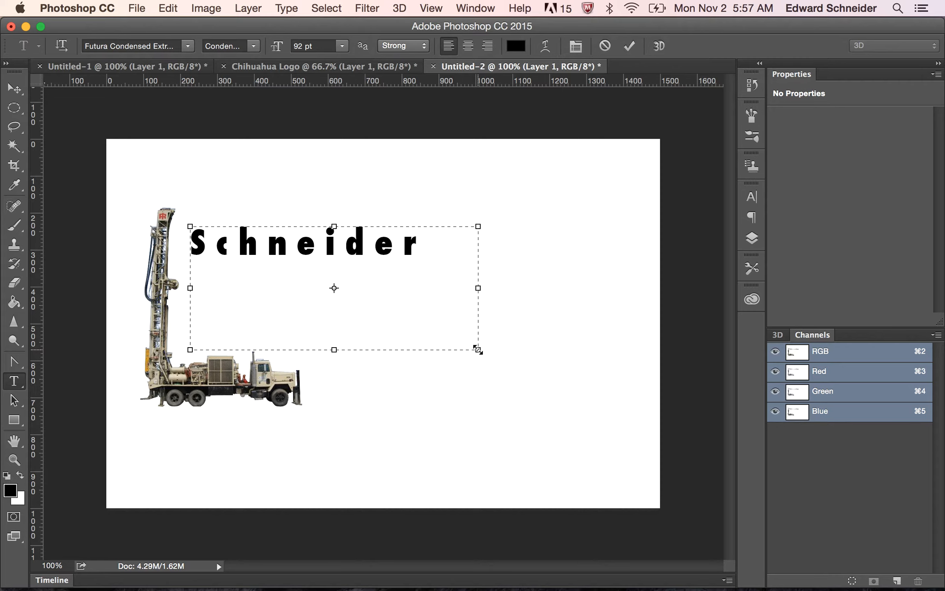
pyautogui.write("'s")
pyautogui.press('Return')
pyautogui.write('We')
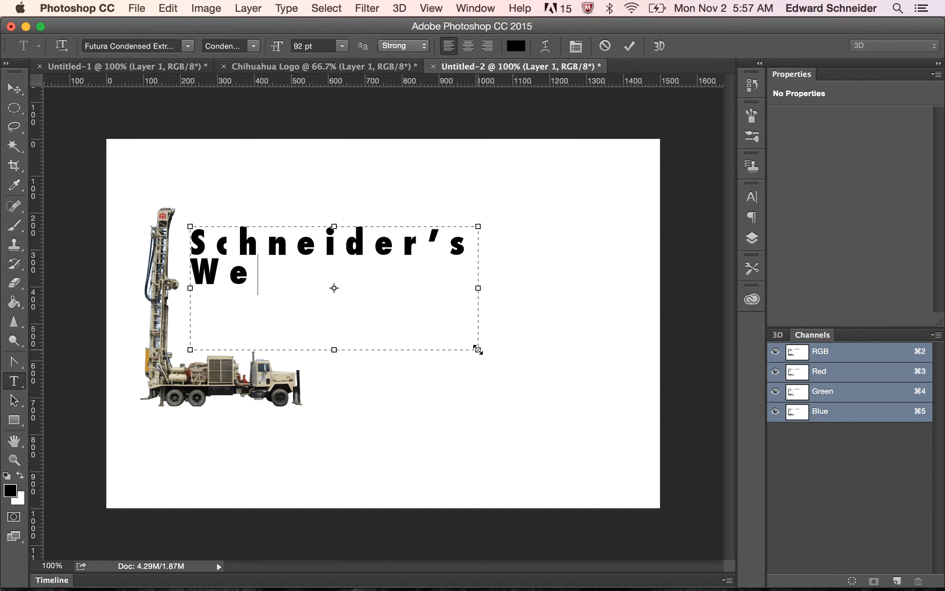
pyautogui.write('ll ')
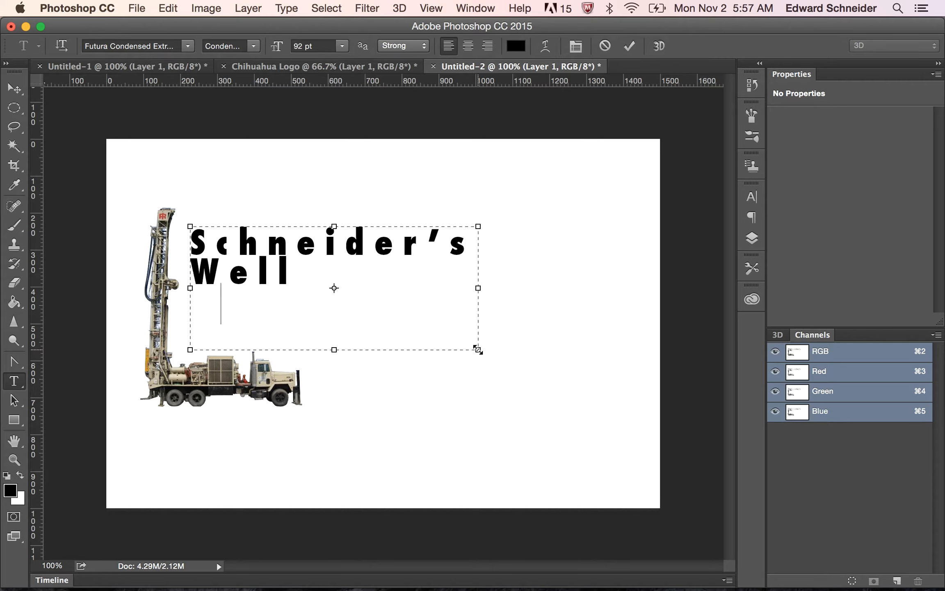
pyautogui.write('Drilling')
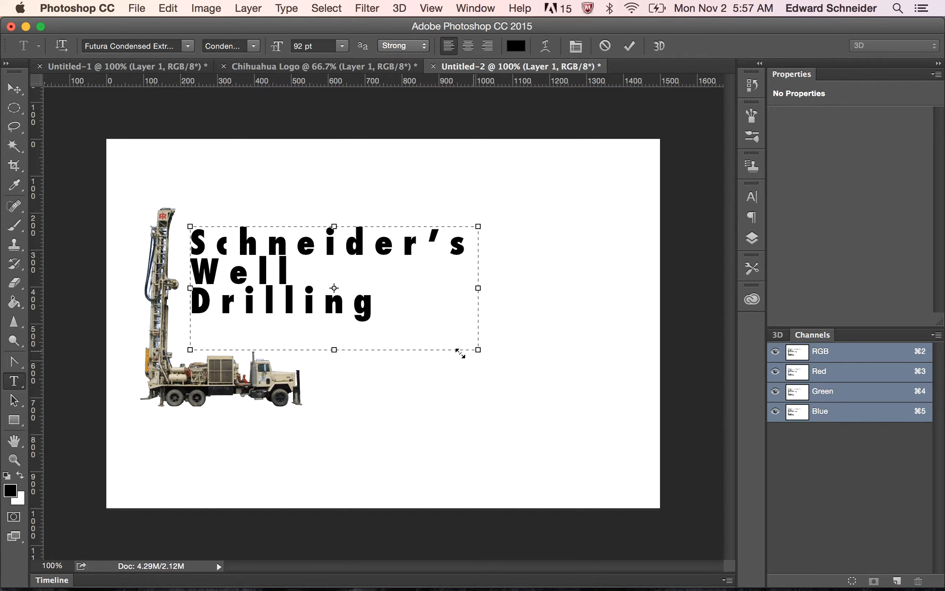
pyautogui.moveTo(387, 304); pyautogui.dragTo(199, 242)
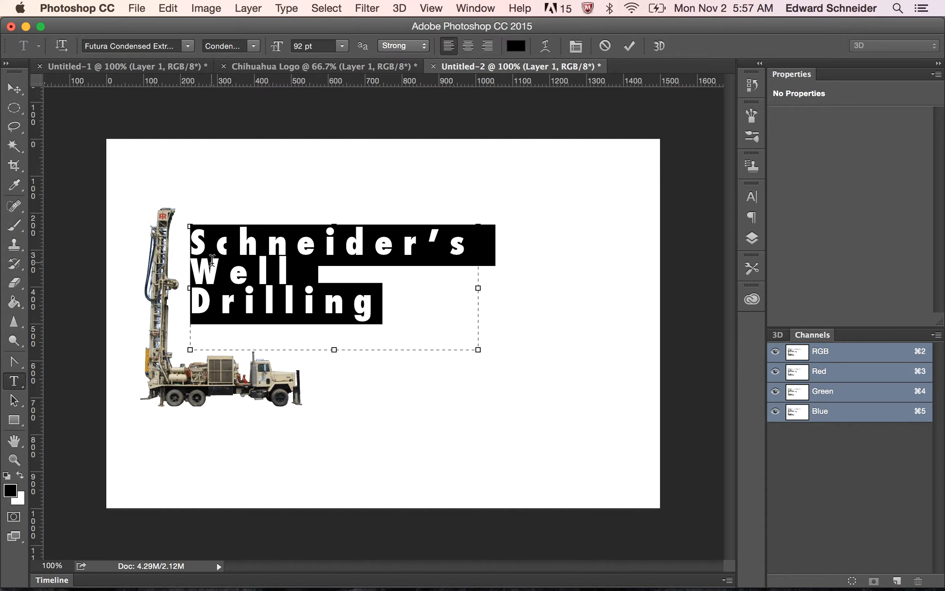
pyautogui.click(14, 89)
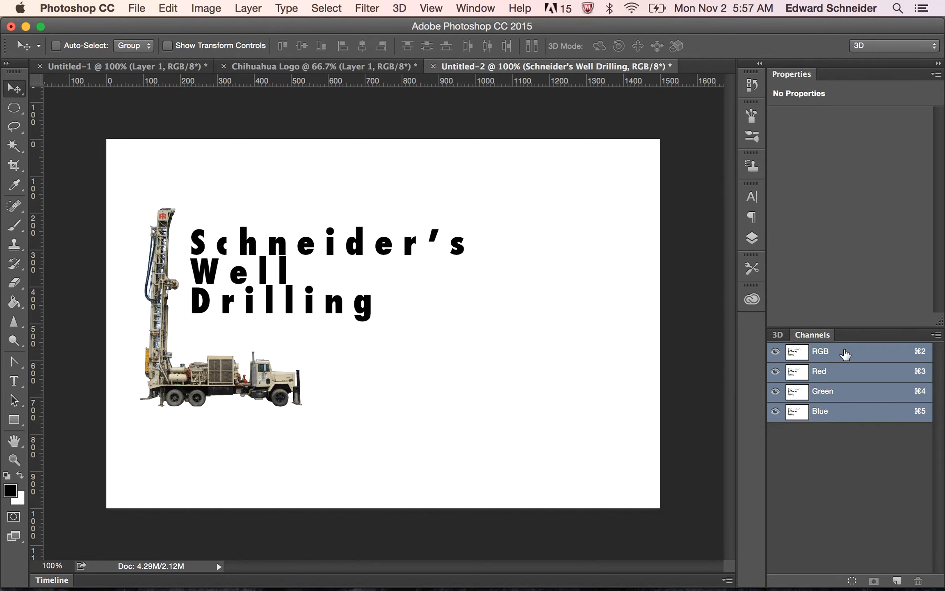
# Scale the drilling truck's layer to about 75% and fit it around the left and lower edges of the text
pyautogui.click(752, 239)
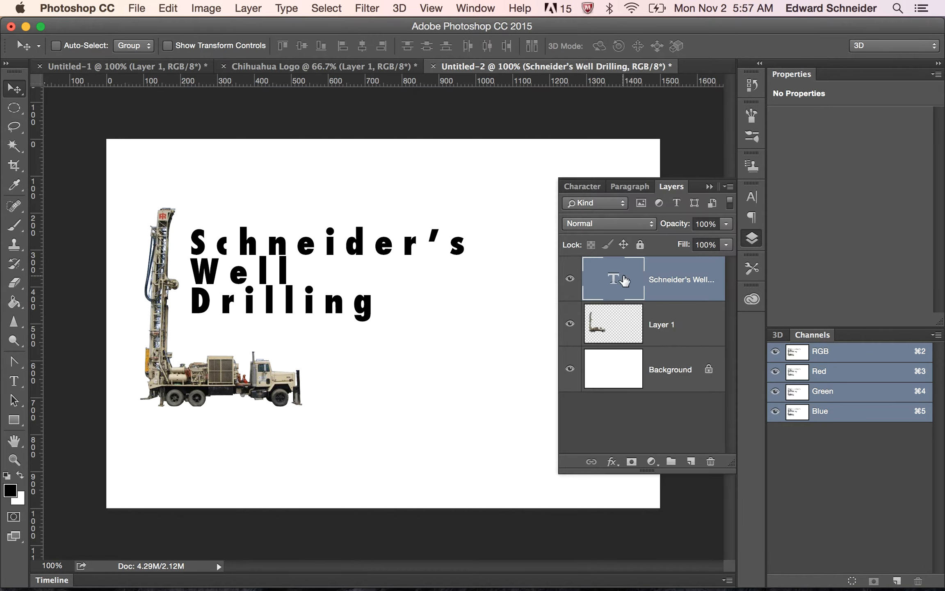
pyautogui.click(697, 335)
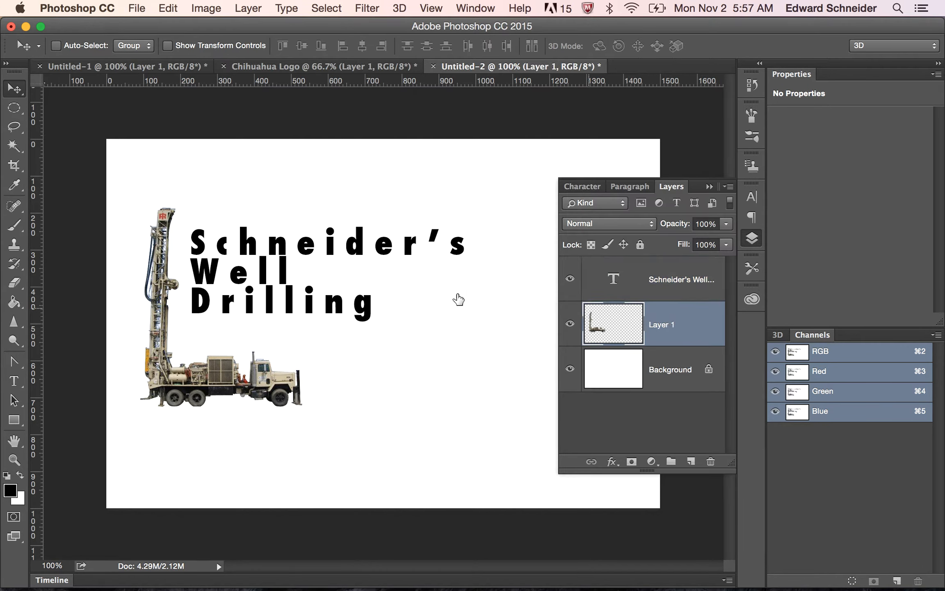
pyautogui.click(167, 7)
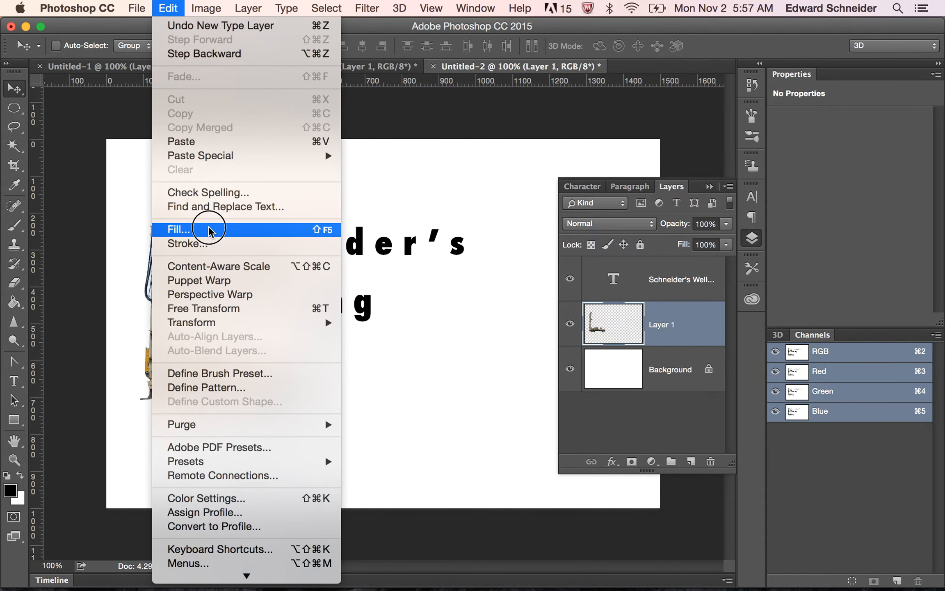
pyautogui.click(271, 304)
pyautogui.moveTo(302, 407); pyautogui.dragTo(243, 346)
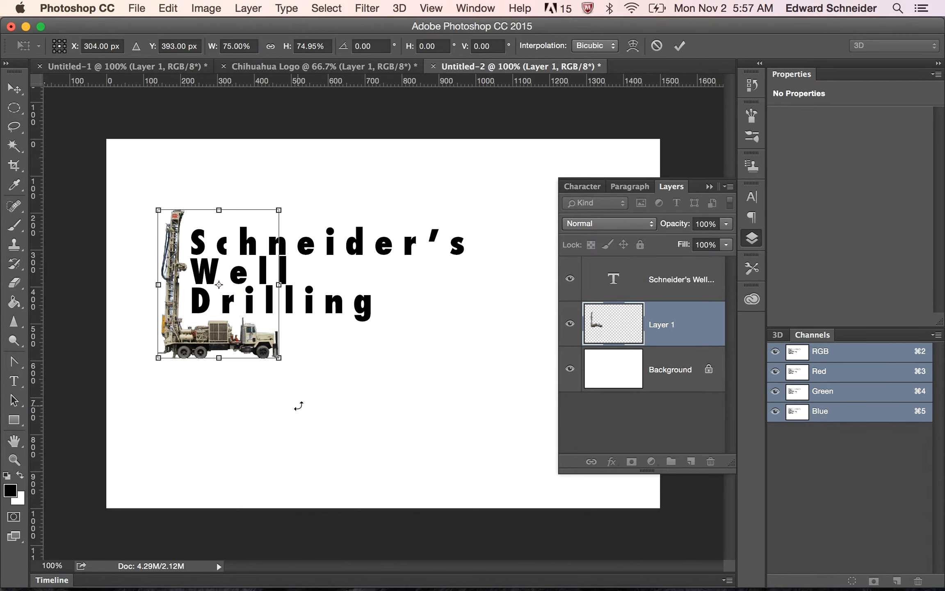
pyautogui.press('Return')
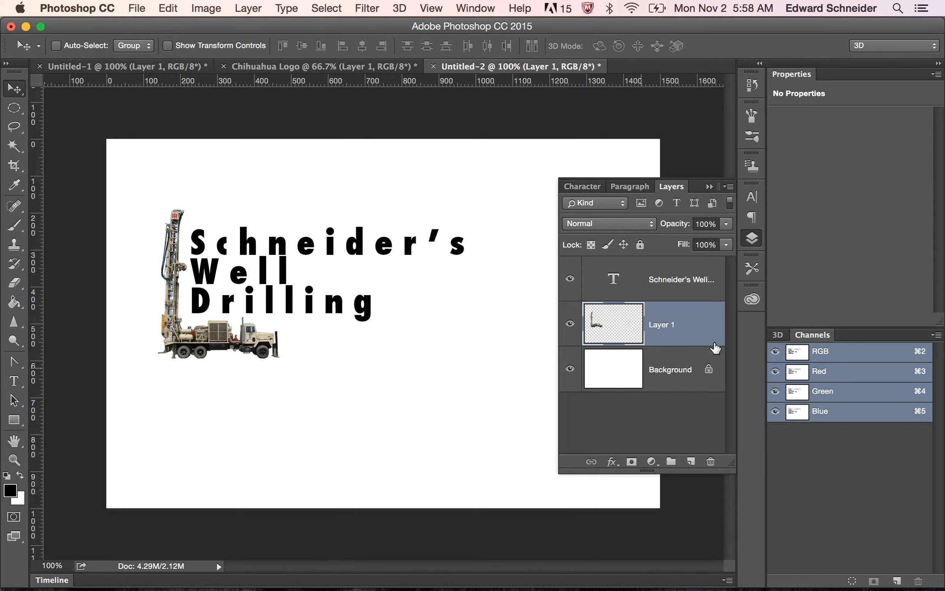
# Try flipping the drilling truck vertically, and undo the flip
pyautogui.click(147, 4)
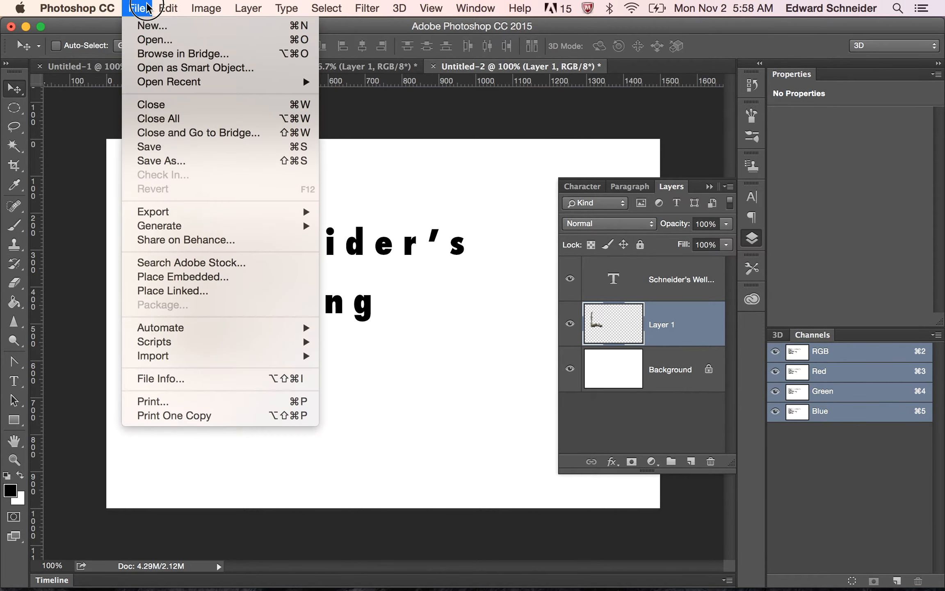
pyautogui.moveTo(220, 334)
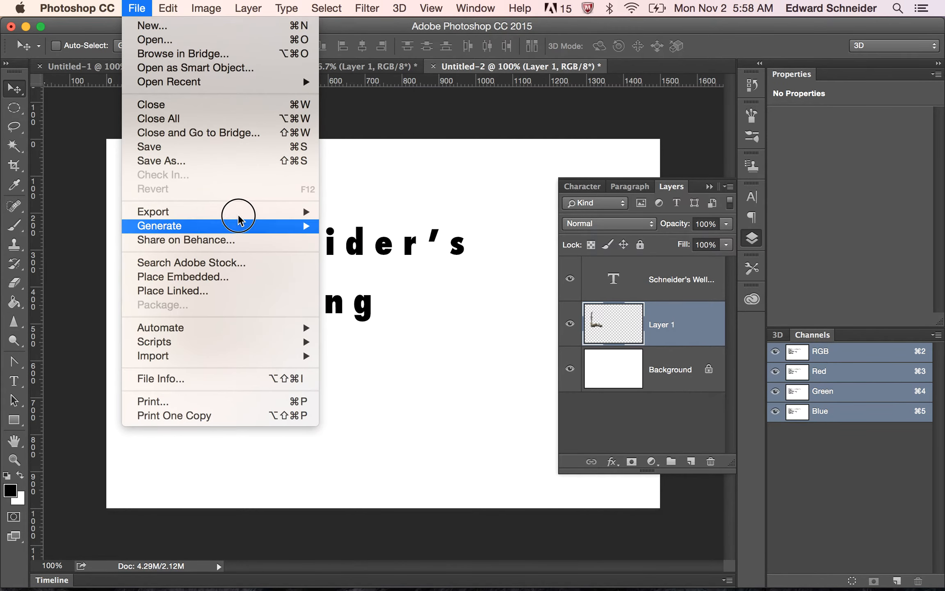
pyautogui.moveTo(172, 4)
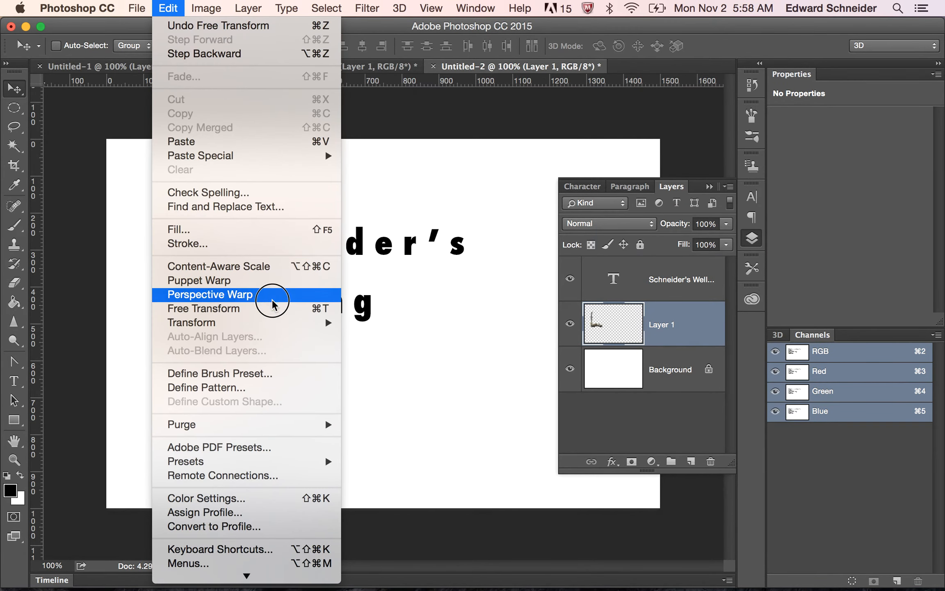
pyautogui.moveTo(274, 323)
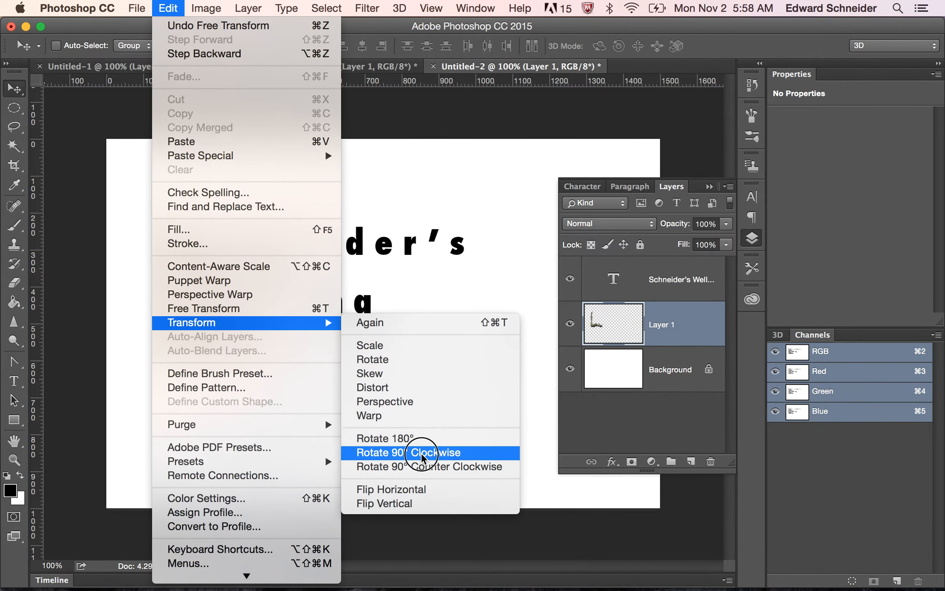
pyautogui.click(413, 508)
pyautogui.press('super+z')
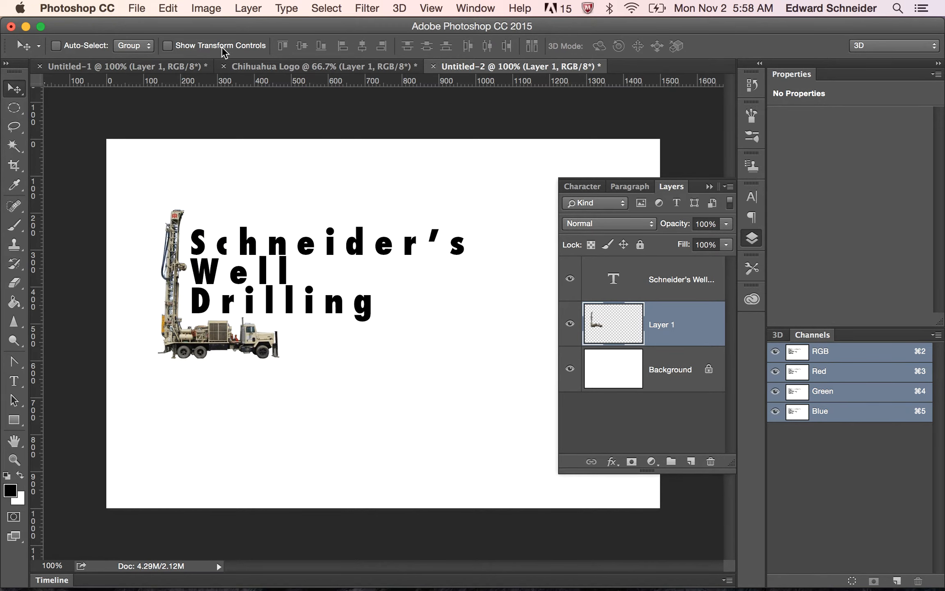
# Flip the drilling truck horizontally and move it below and to the right of the text
pyautogui.click(206, 8)
pyautogui.moveTo(168, 8)
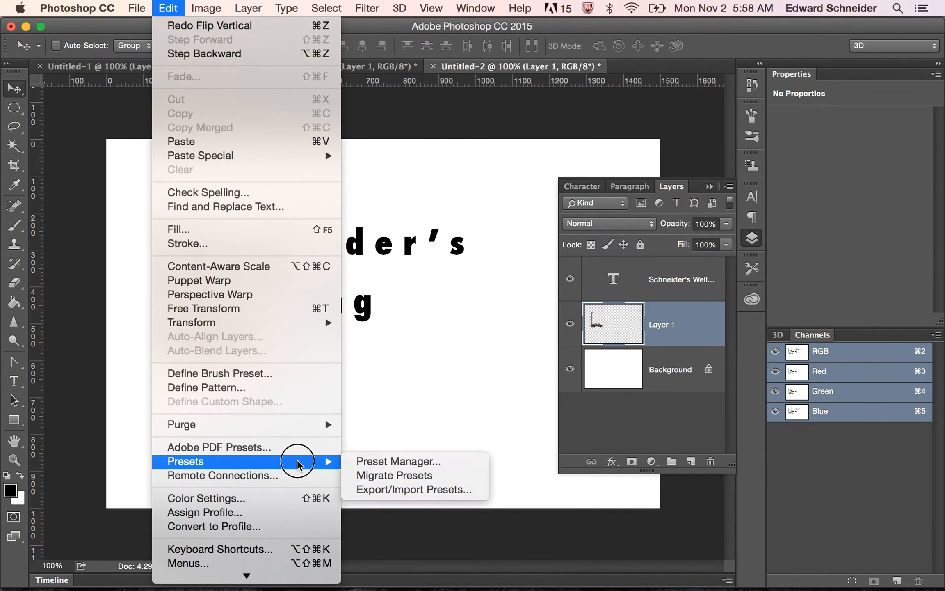
pyautogui.moveTo(300, 323)
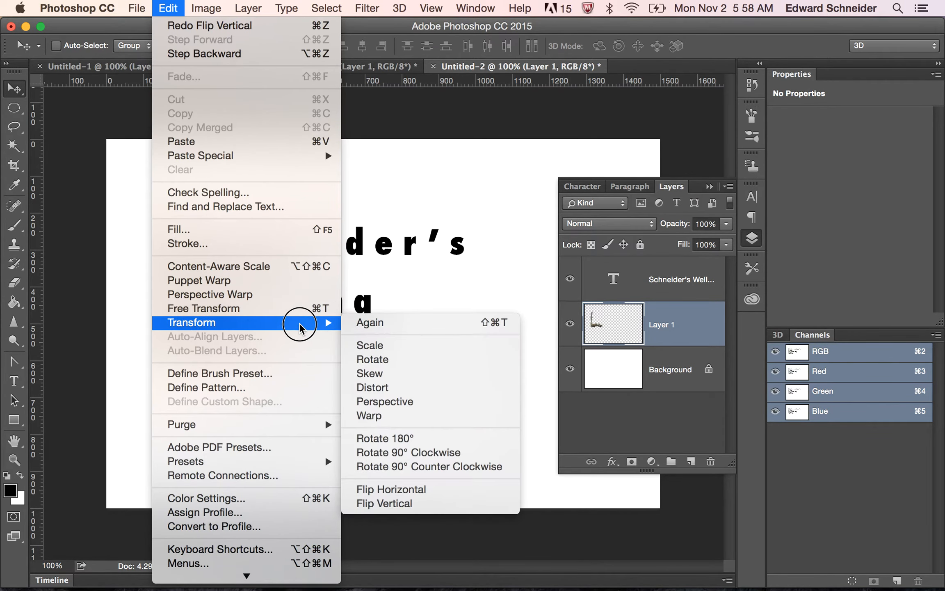
pyautogui.click(425, 488)
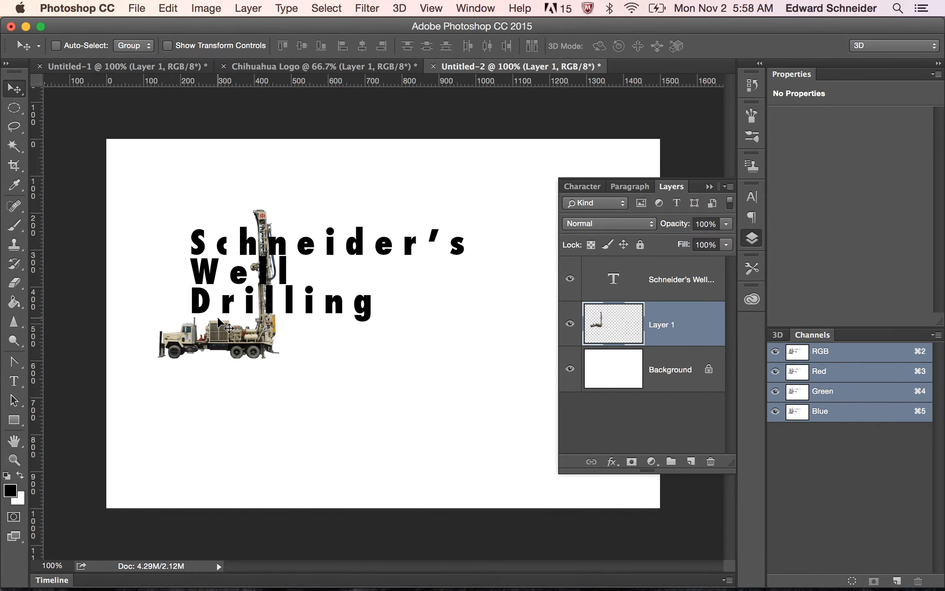
pyautogui.moveTo(313, 301); pyautogui.dragTo(488, 479)
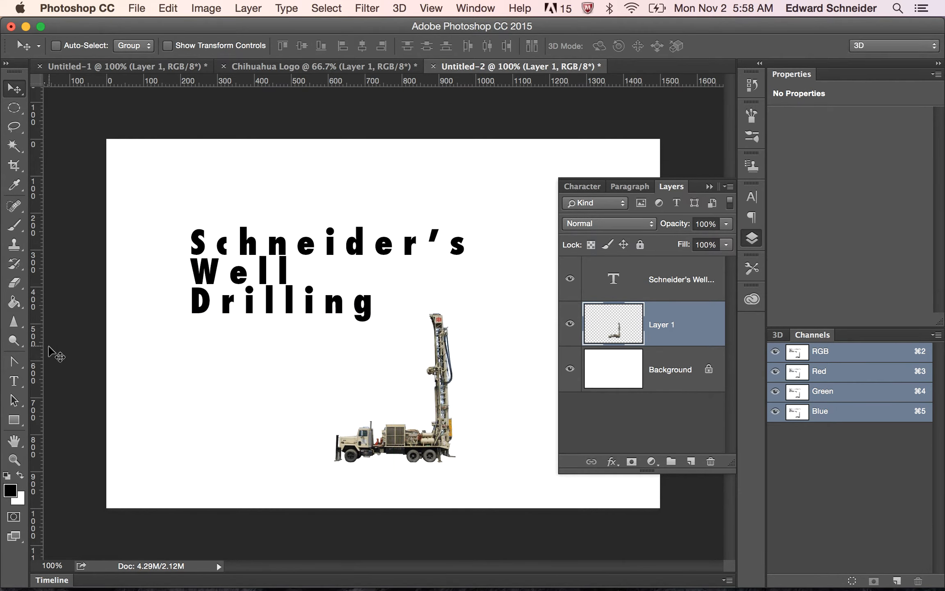
# Right-align the three-line text block and set its leading to 85.01 pt
pyautogui.click(14, 381)
pyautogui.moveTo(369, 304); pyautogui.dragTo(190, 232)
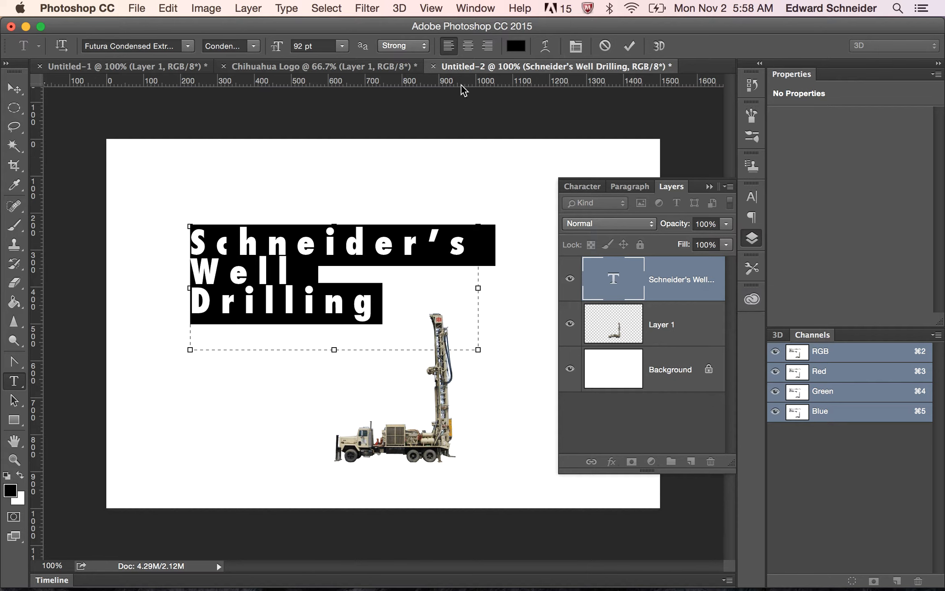
pyautogui.click(487, 45)
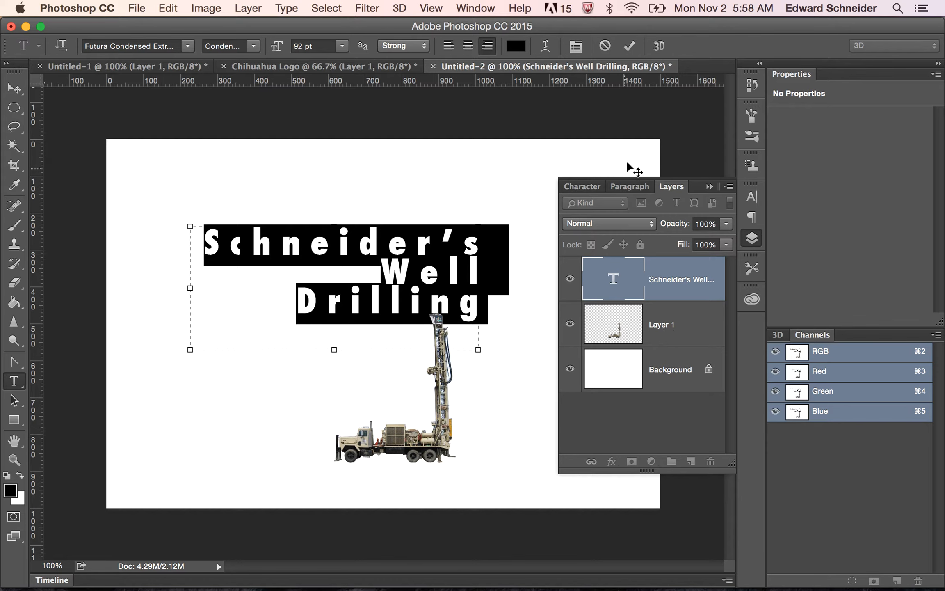
pyautogui.click(752, 197)
pyautogui.moveTo(668, 231); pyautogui.dragTo(672, 227)
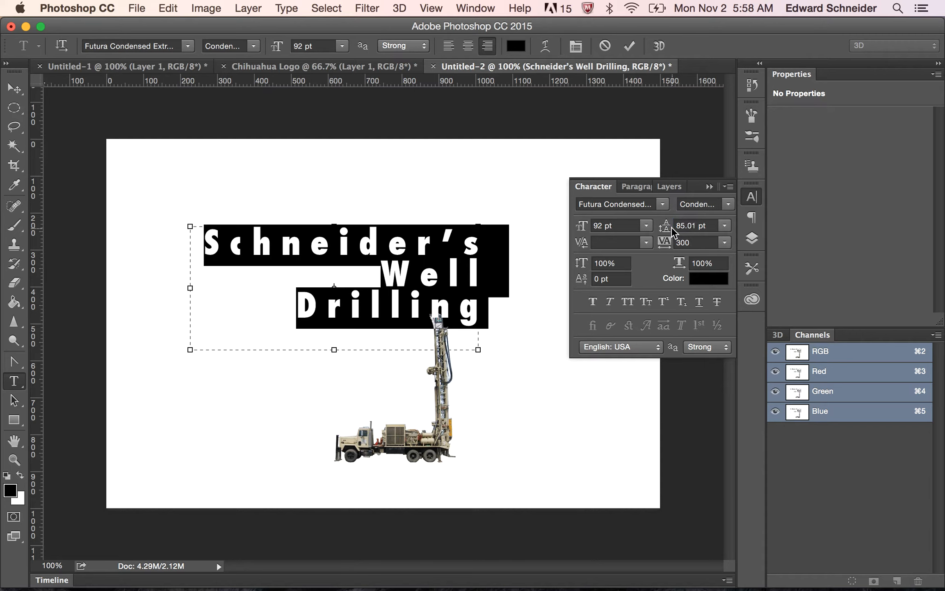
# Move the text block down against the left side of the drill mast, above the truck body
pyautogui.click(13, 88)
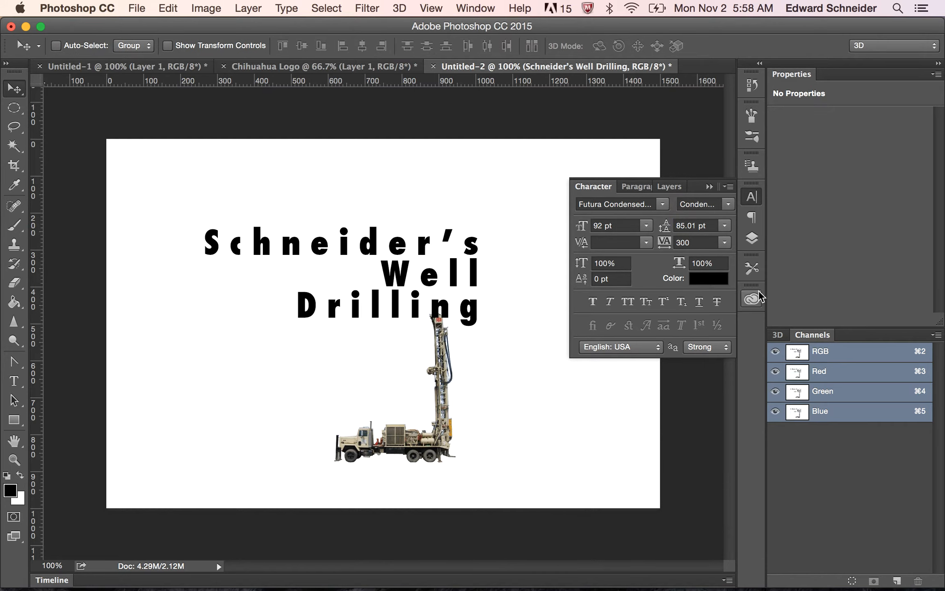
pyautogui.click(752, 238)
pyautogui.moveTo(400, 414); pyautogui.dragTo(347, 499)
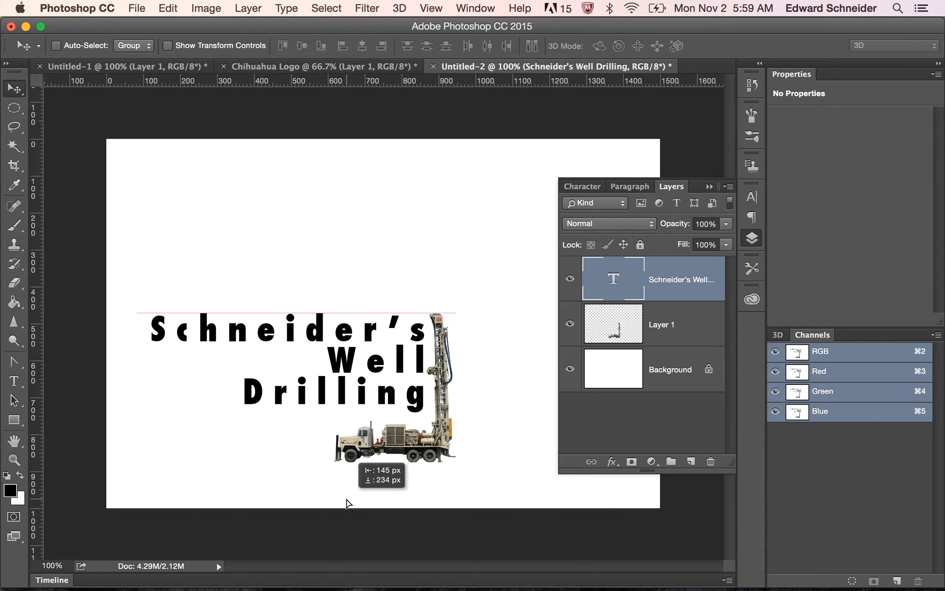
# Flip the truck layer horizontally and move it so the mast stands along the right edge of the text
pyautogui.click(673, 344)
pyautogui.click(164, 7)
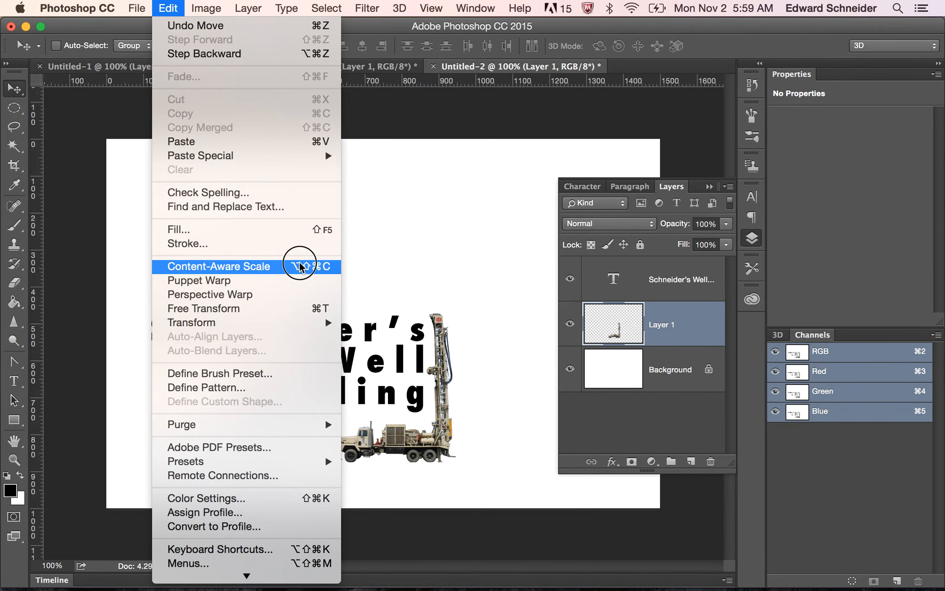
pyautogui.moveTo(289, 323)
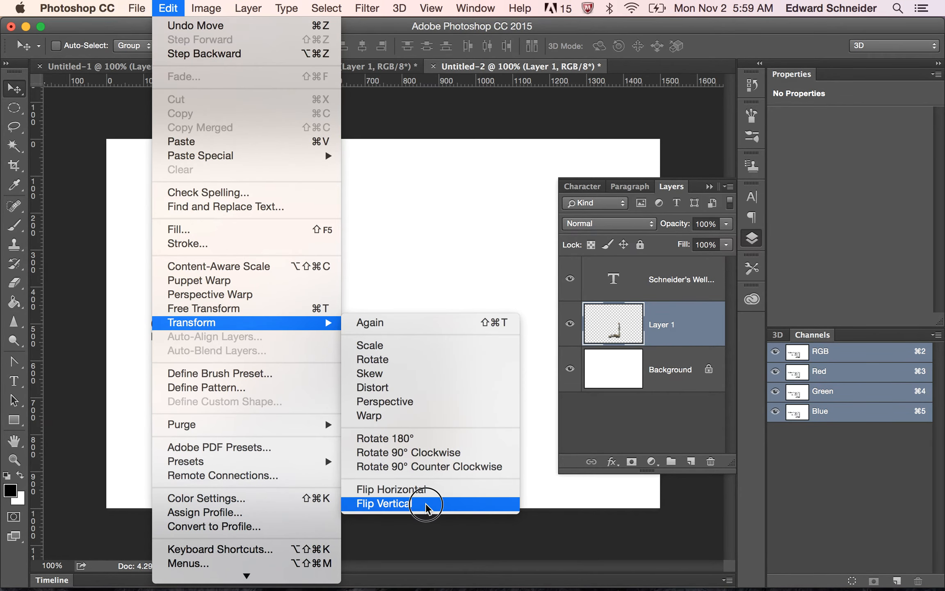
pyautogui.click(426, 489)
pyautogui.moveTo(367, 447); pyautogui.dragTo(441, 392)
# Scale the drilling truck to about 83%, keeping its base level with the last line of text
pyautogui.press('super+t')
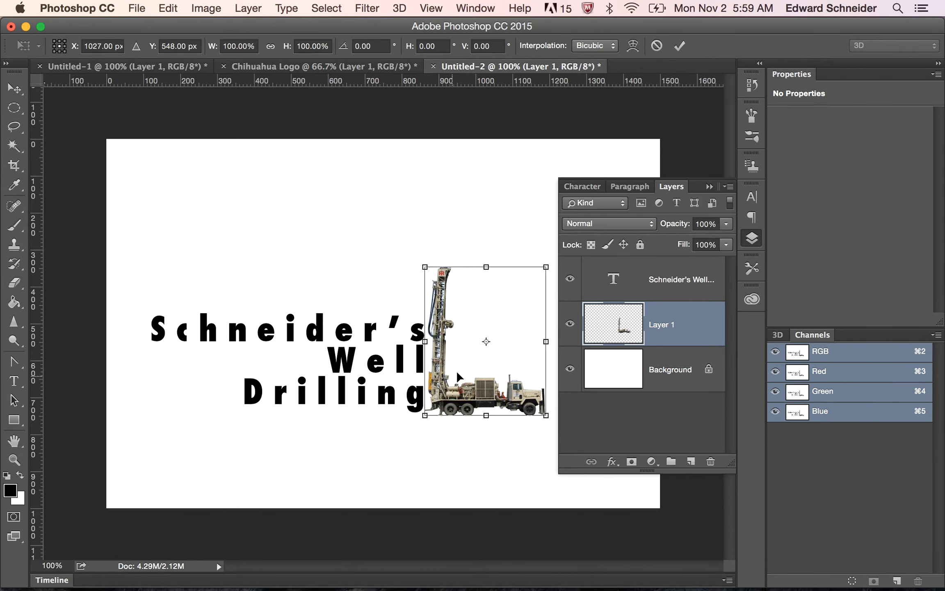
pyautogui.moveTo(546, 267); pyautogui.dragTo(527, 294)
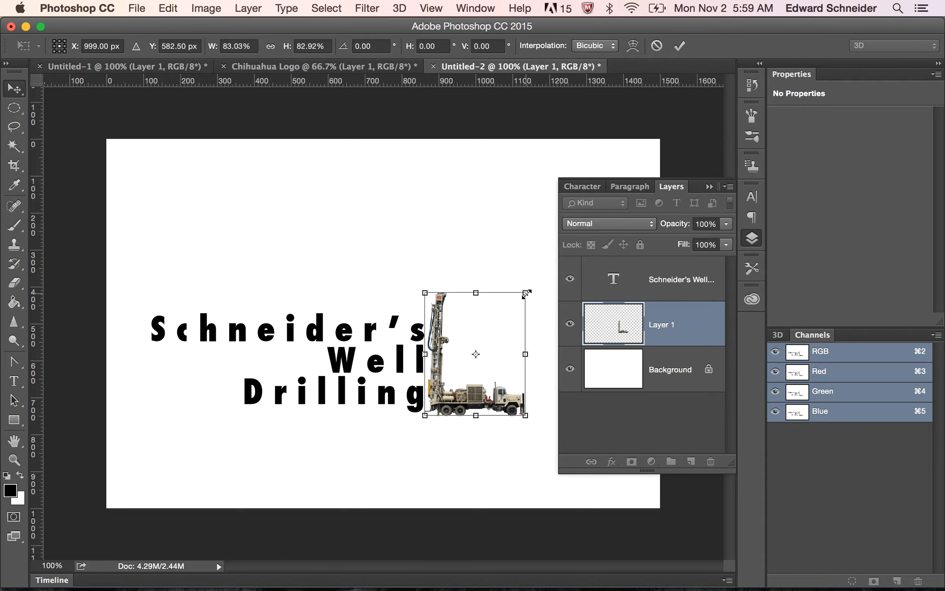
pyautogui.press('Return')
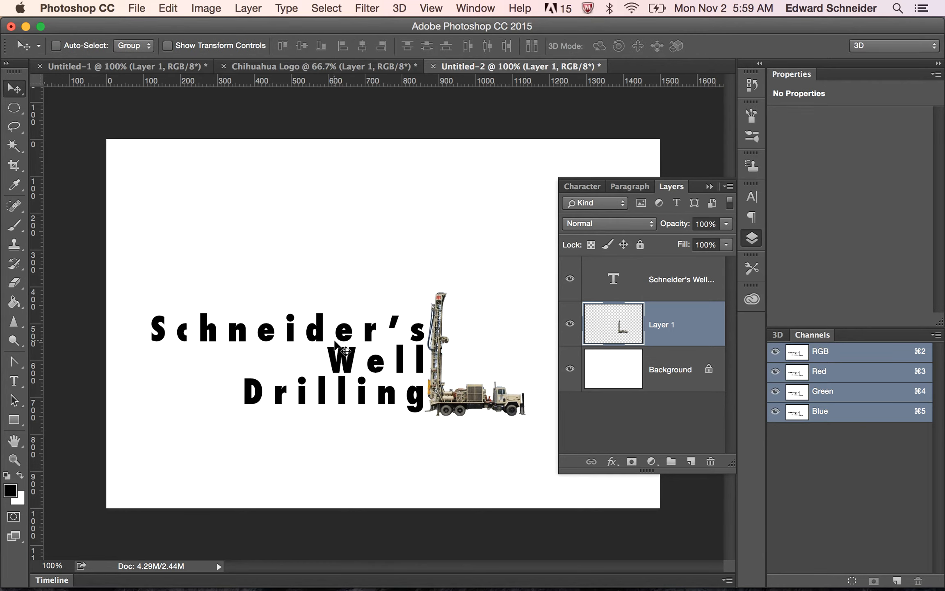
# Duplicate the truck's layer, Layer 1, as "B&W Truck"
pyautogui.click(752, 238)
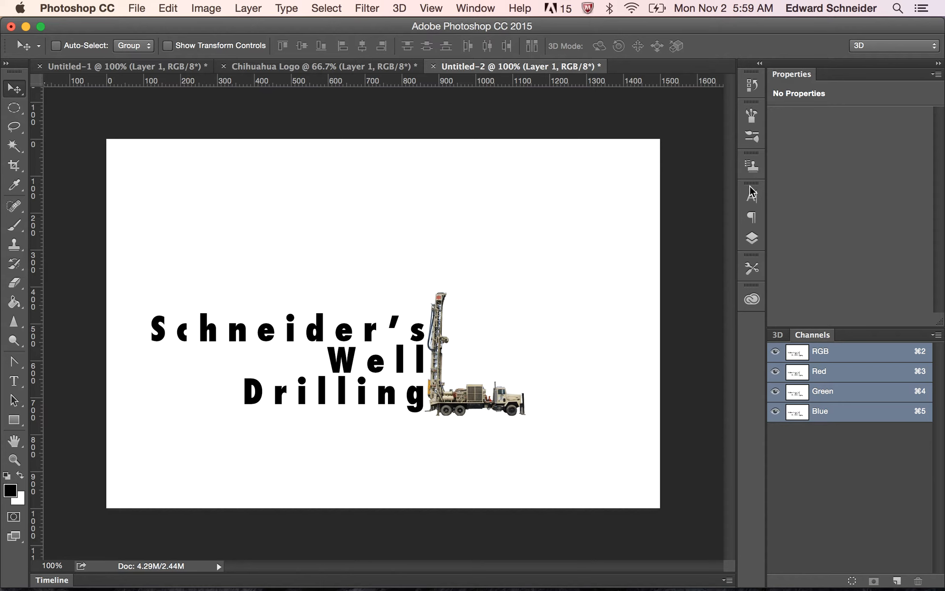
pyautogui.click(487, 5)
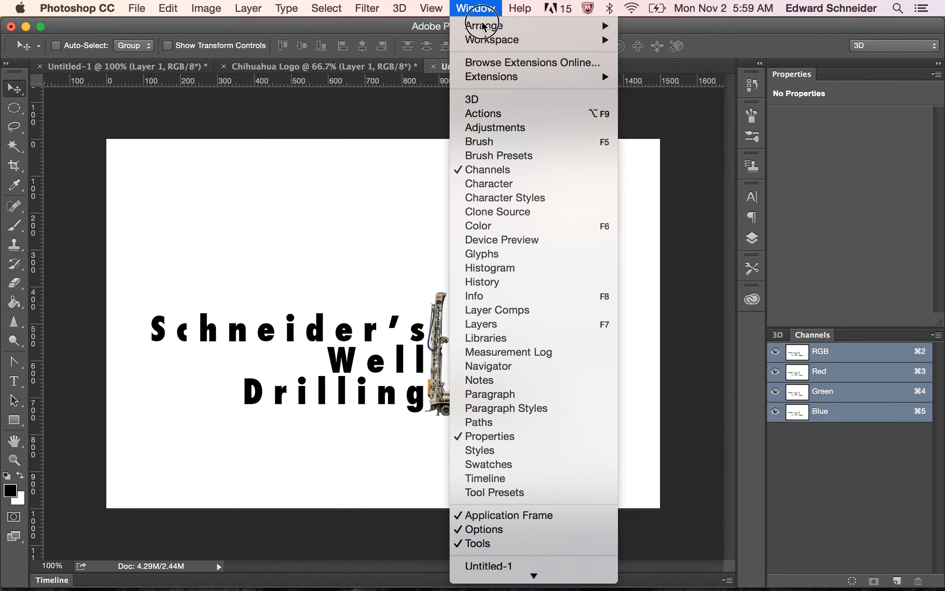
pyautogui.click(540, 324)
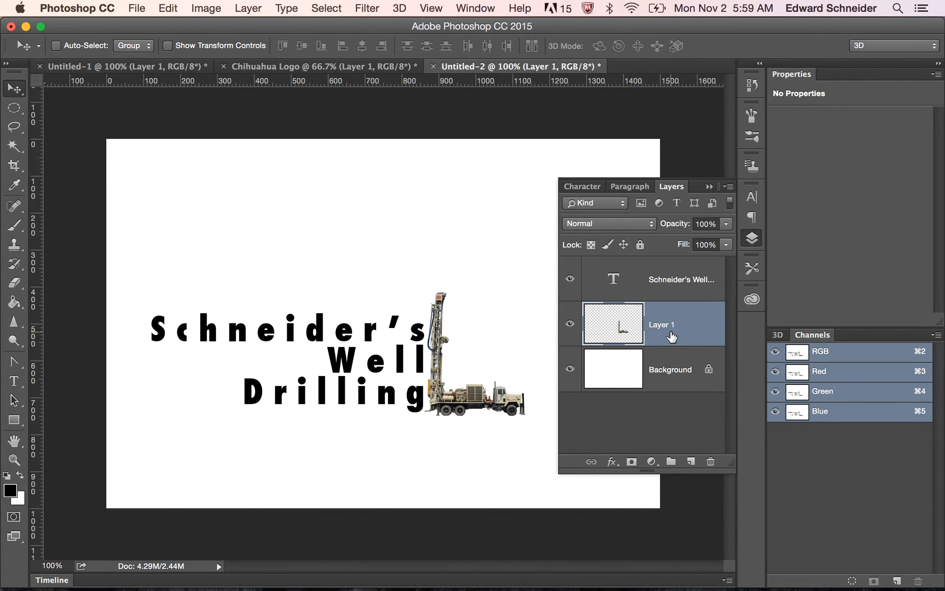
pyautogui.rightClick(672, 336)
pyautogui.click(699, 385)
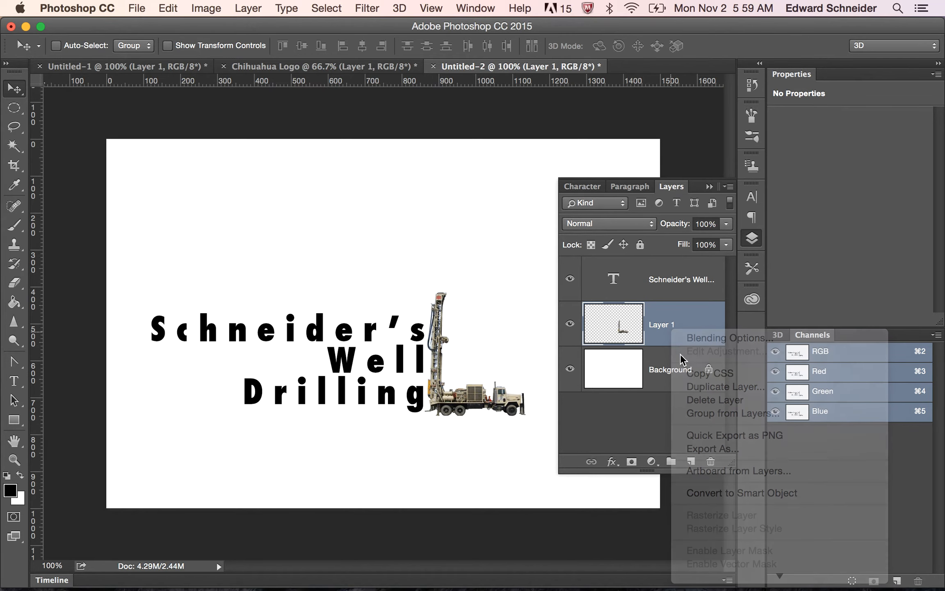
pyautogui.write('B')
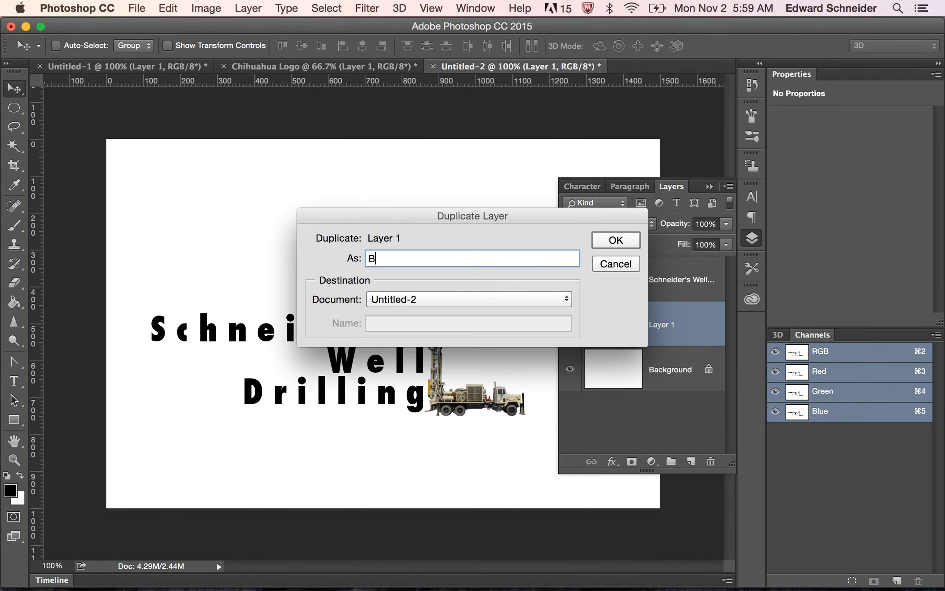
pyautogui.write('&W Truck')
pyautogui.press('Return')
# Rename the original truck layer "Color Truck", hide it, and make the B&W Truck layer active
pyautogui.doubleClick(669, 372)
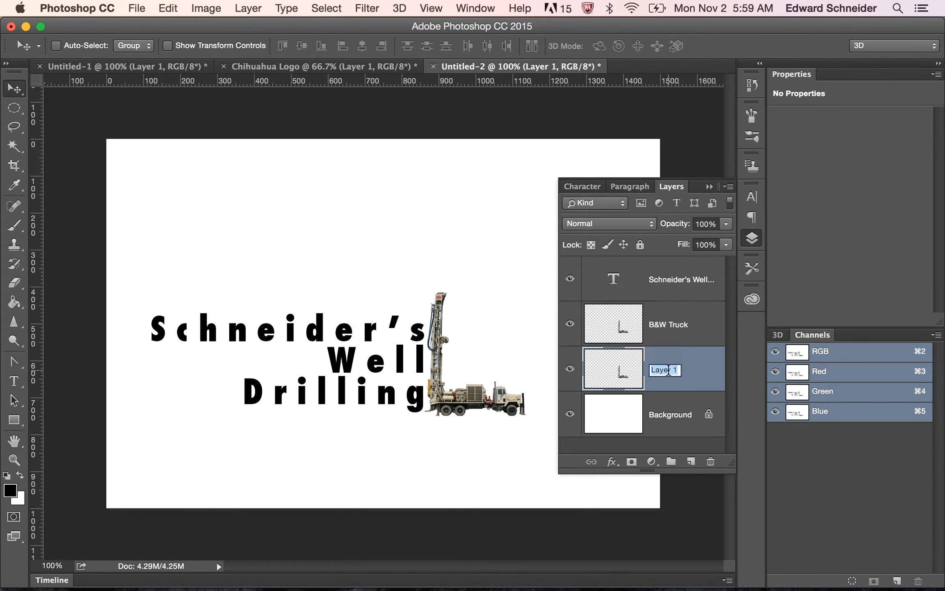
pyautogui.write('Color Truck')
pyautogui.press('Return')
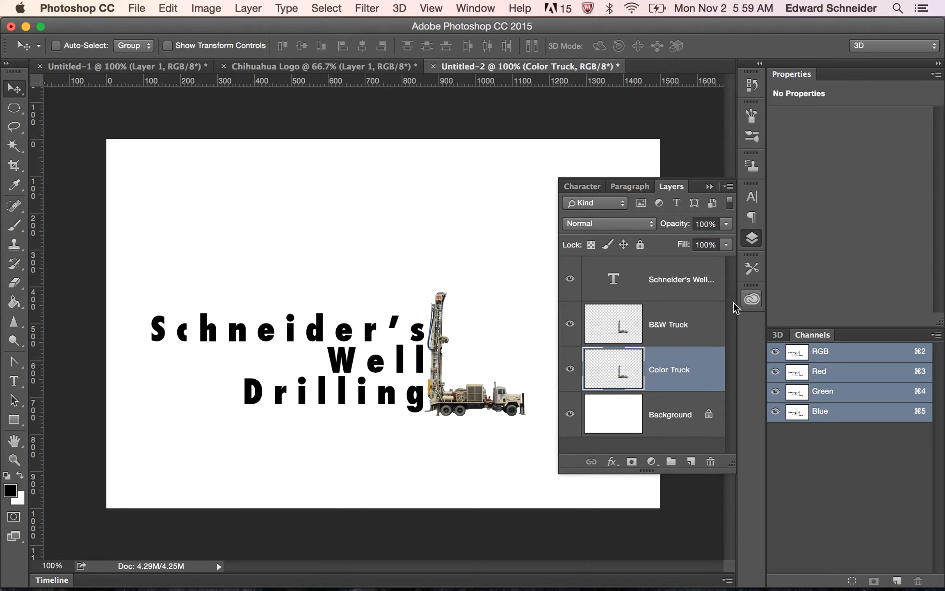
pyautogui.click(656, 331)
pyautogui.click(570, 369)
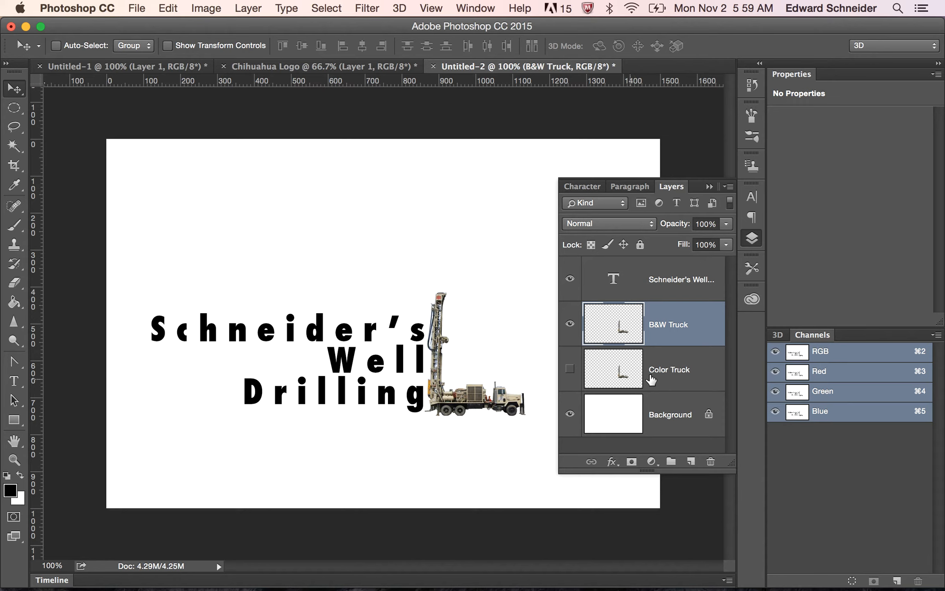
pyautogui.click(756, 242)
pyautogui.press('super+a')
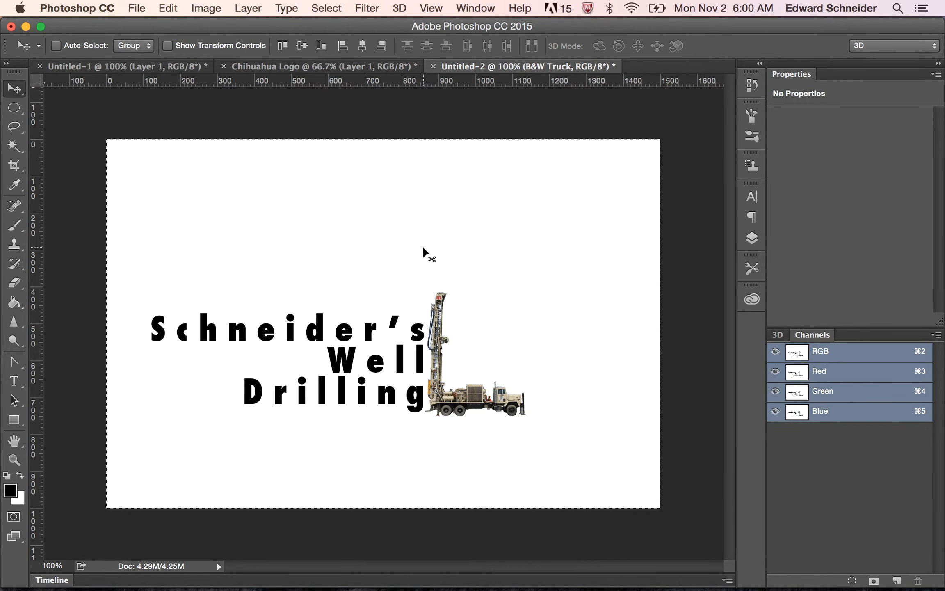
pyautogui.click(14, 127)
pyautogui.moveTo(540, 295)
pyautogui.mouseDown()
pyautogui.moveTo(361, 235)
pyautogui.moveTo(349, 317)
pyautogui.mouseUp()
pyautogui.press('super+z')
pyautogui.moveTo(505, 330)
pyautogui.mouseDown()
pyautogui.moveTo(498, 312)
pyautogui.moveTo(398, 286)
pyautogui.mouseUp()
pyautogui.press('super+d')
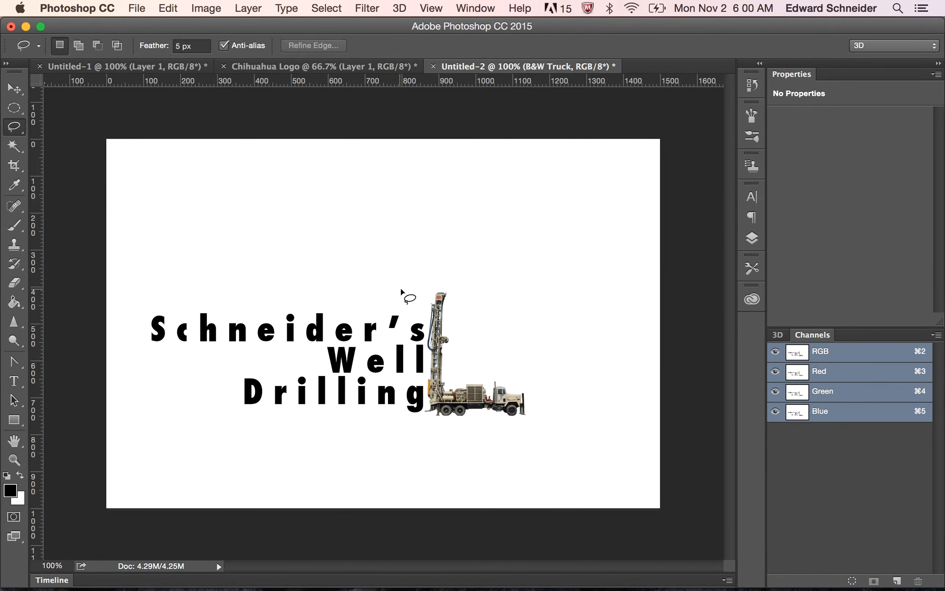
# Select the truck's outline on the B&W Truck layer and paint it solid black as a silhouette
pyautogui.moveTo(463, 265)
pyautogui.mouseDown()
pyautogui.moveTo(421, 289)
pyautogui.moveTo(401, 351)
pyautogui.moveTo(401, 385)
pyautogui.moveTo(449, 443)
pyautogui.moveTo(526, 447)
pyautogui.moveTo(566, 417)
pyautogui.moveTo(564, 349)
pyautogui.moveTo(521, 293)
pyautogui.mouseUp()
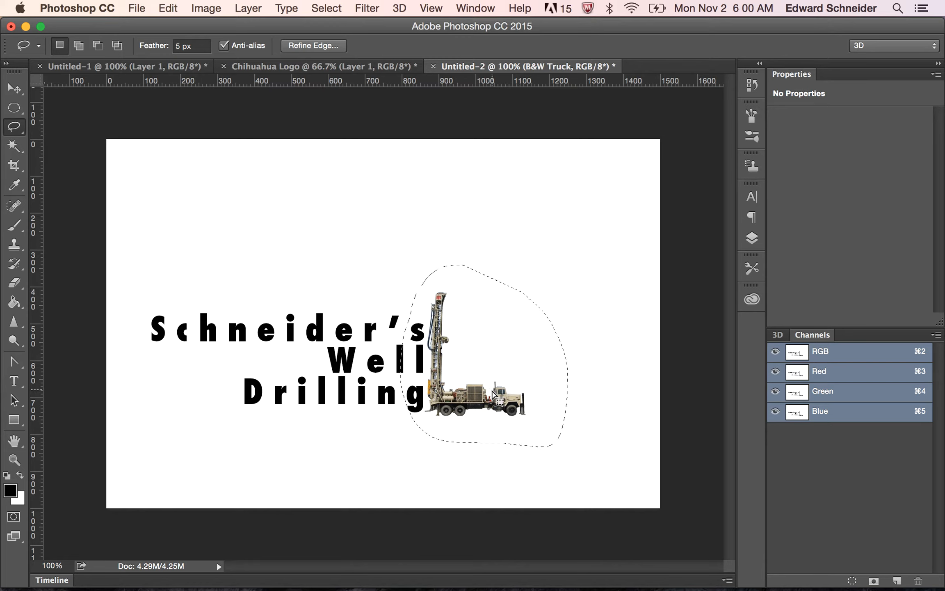
pyautogui.click(16, 93)
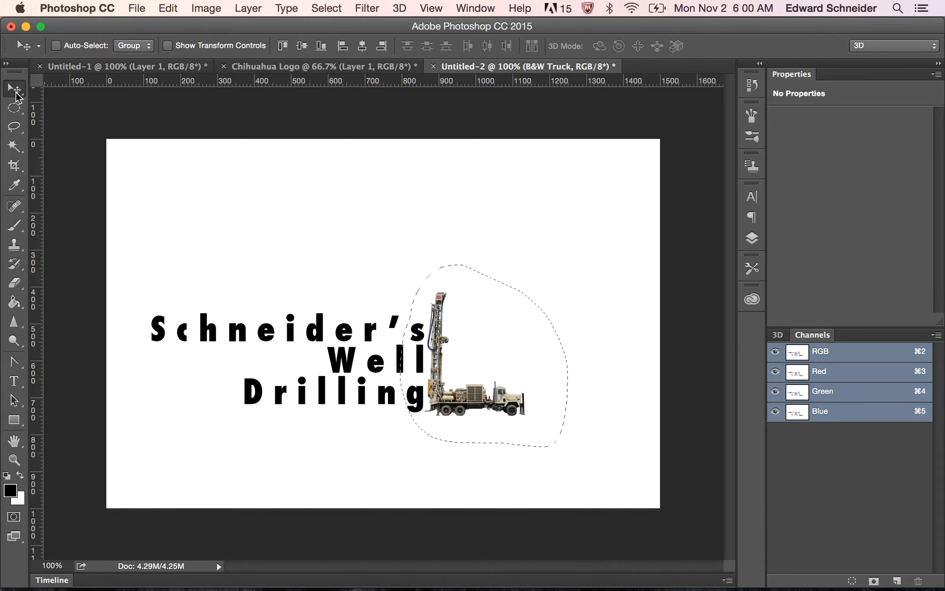
pyautogui.press('super+d')
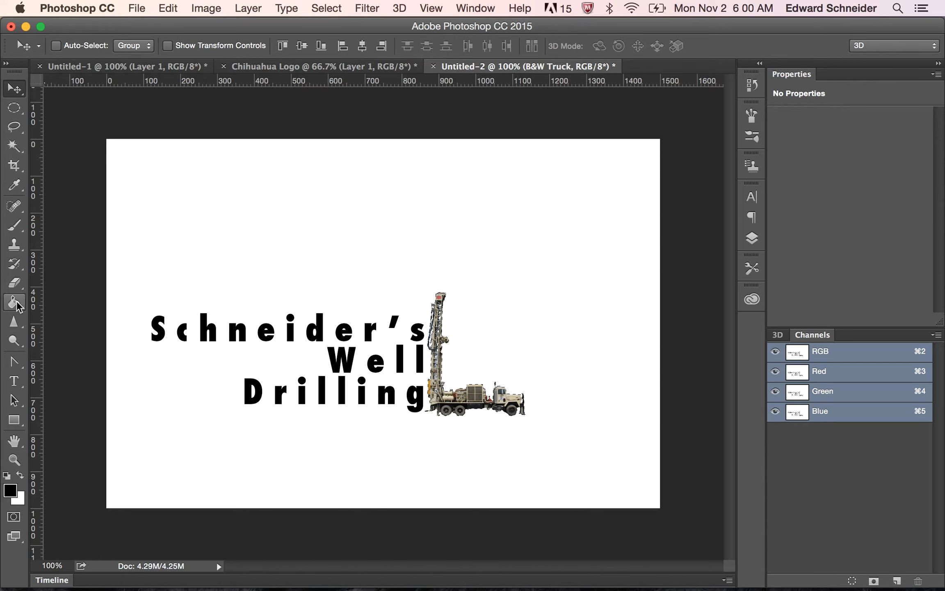
pyautogui.press('b')
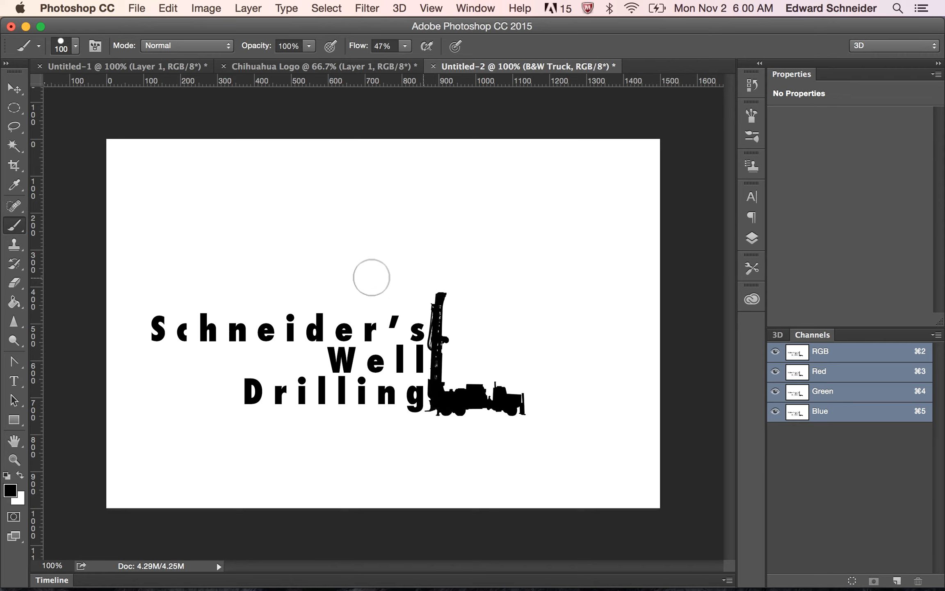
# Move the black truck silhouette slightly down and nudge it right to open a gap beside the text
pyautogui.click(16, 94)
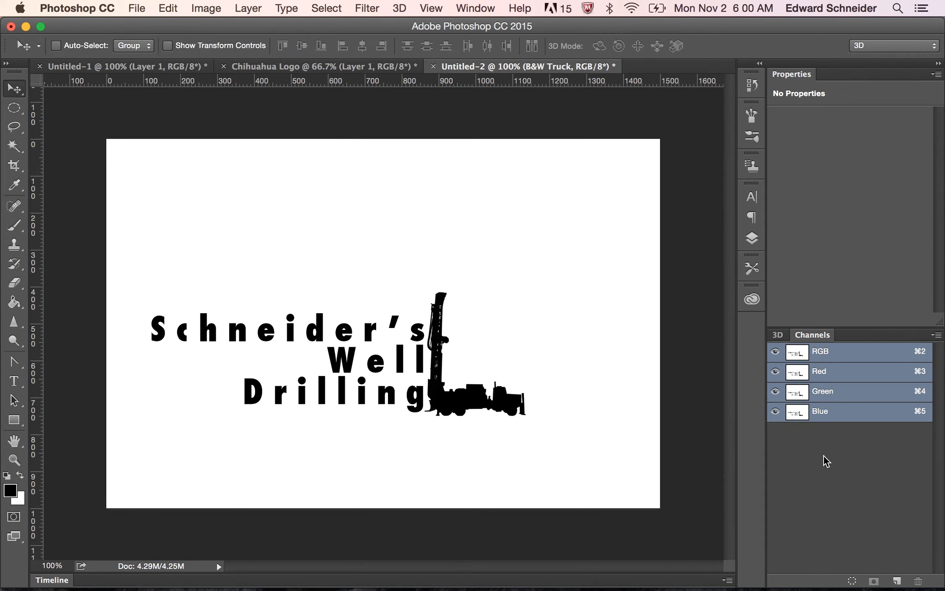
pyautogui.moveTo(475, 386); pyautogui.dragTo(481, 395)
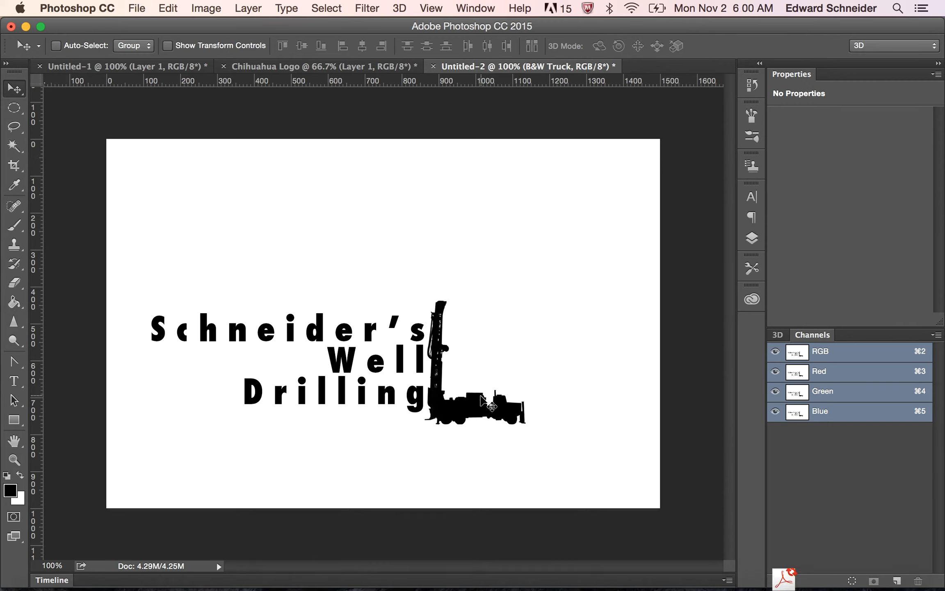
pyautogui.press('Right')
pyautogui.press('Right')
pyautogui.press('Right')
pyautogui.press('Right')
pyautogui.press('Right')
pyautogui.press('Right')
pyautogui.press('Right')
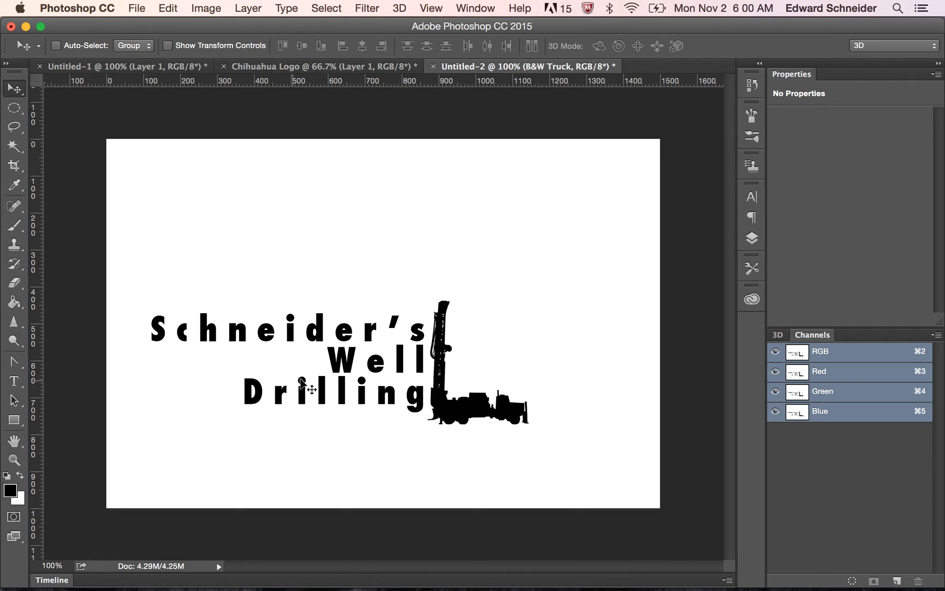
# Set the tracking of the whole three-line text block to 100
pyautogui.click(14, 380)
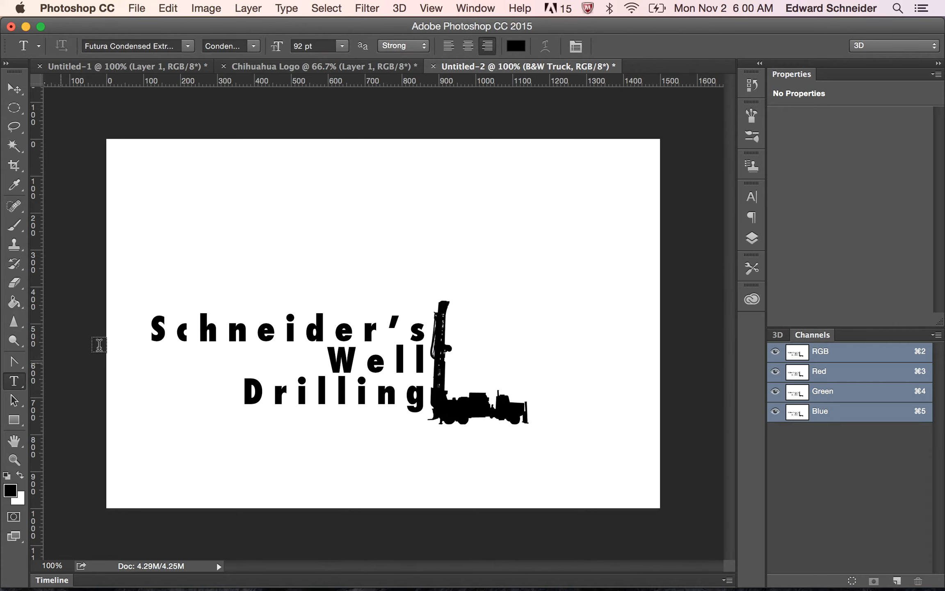
pyautogui.moveTo(154, 324); pyautogui.dragTo(447, 408)
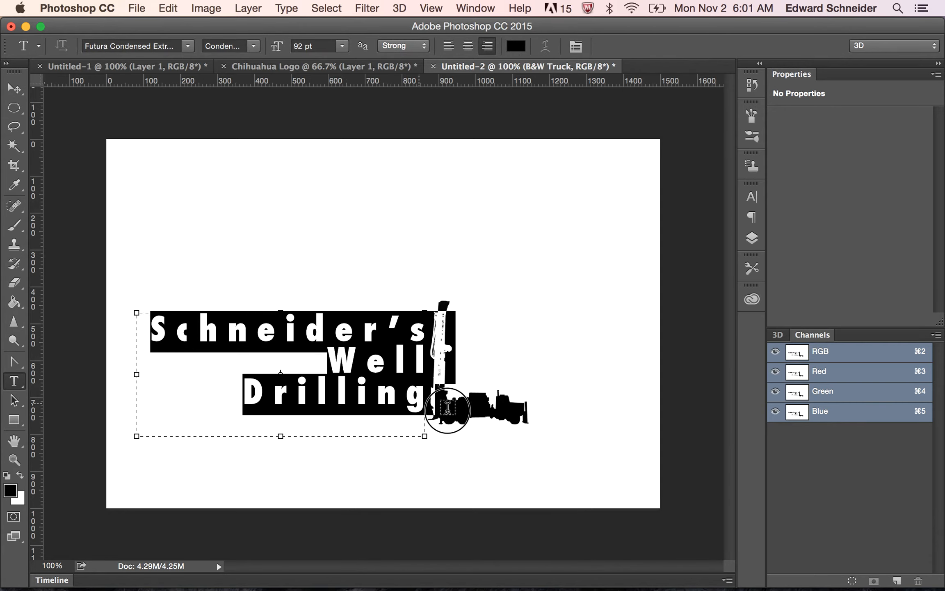
pyautogui.click(747, 201)
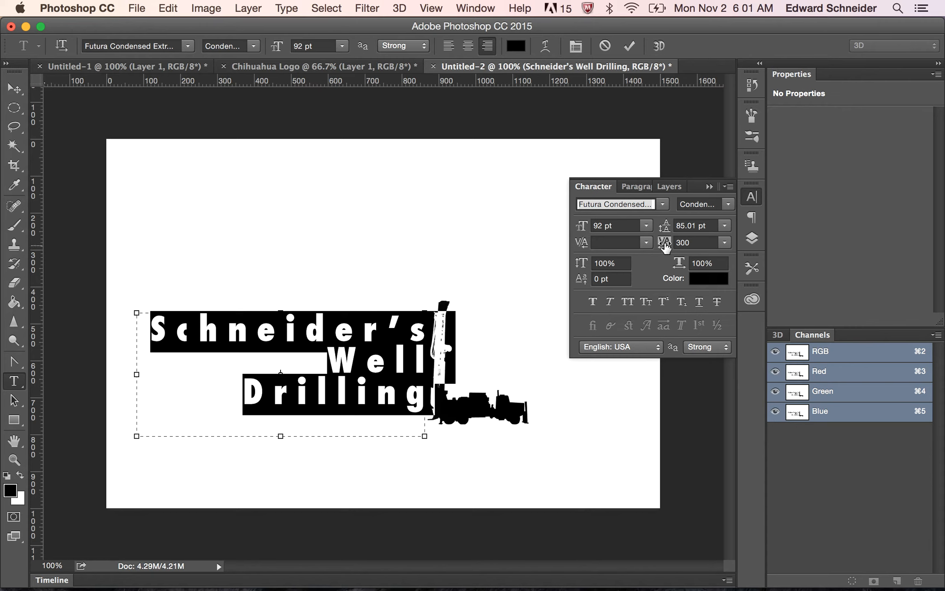
pyautogui.moveTo(667, 243); pyautogui.dragTo(660, 245)
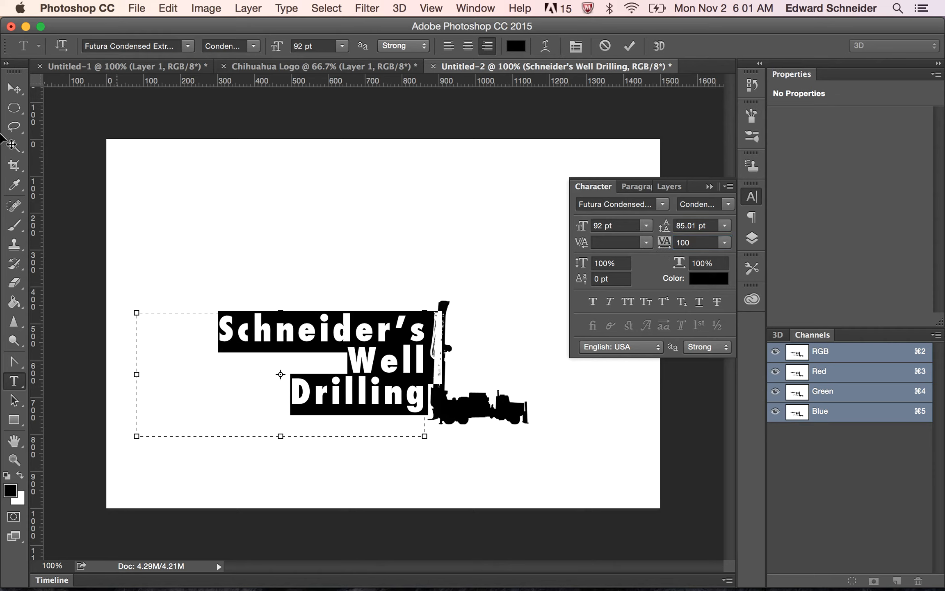
# Place a horizontal guide along the top edge of the text's first line
pyautogui.click(14, 88)
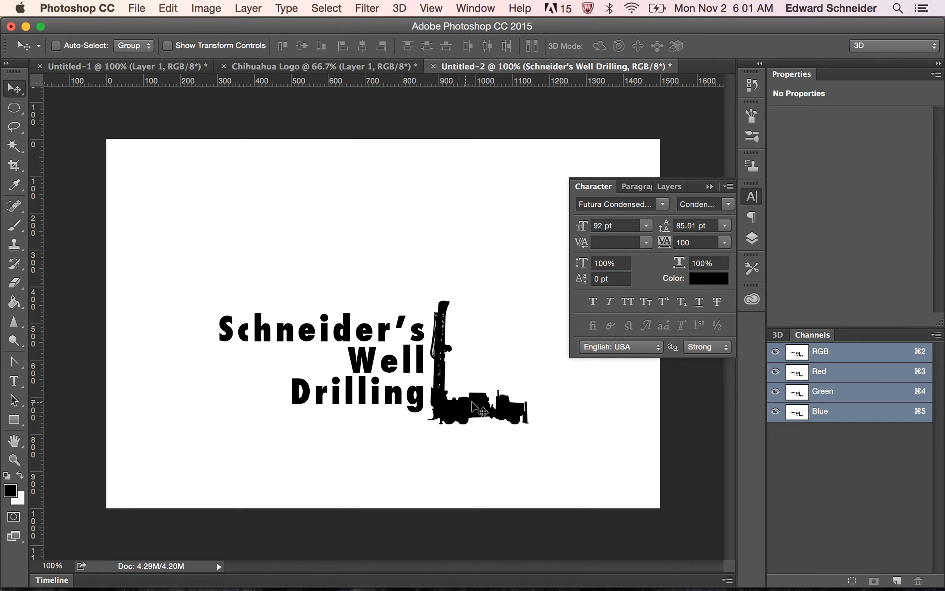
pyautogui.moveTo(365, 84); pyautogui.dragTo(362, 312)
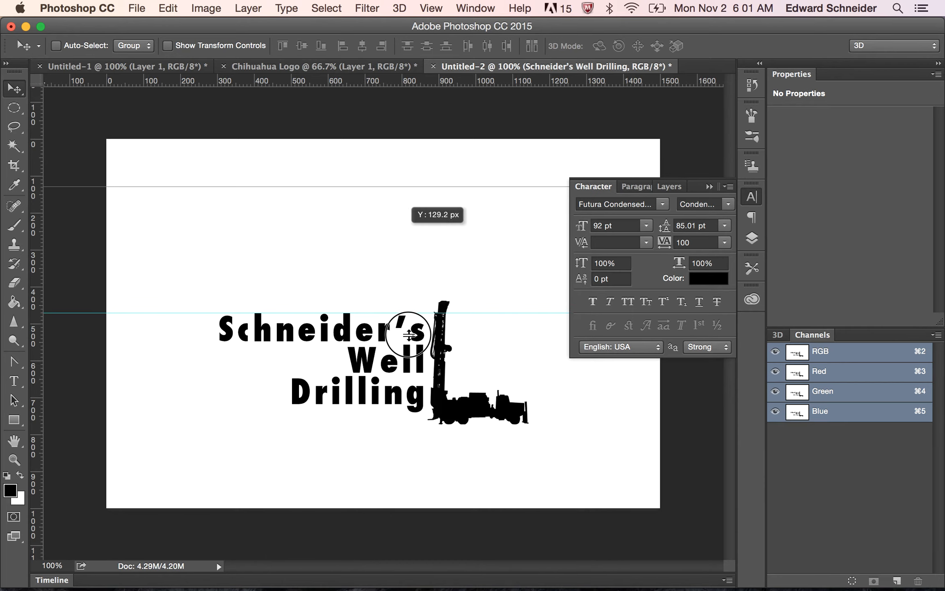